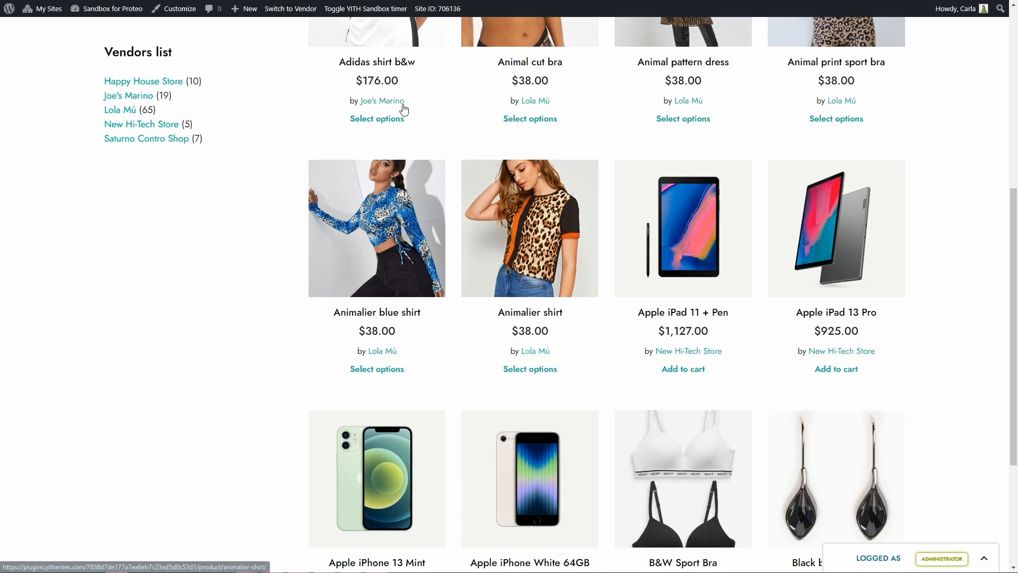
Open the Happy House Store vendor page from the shop's vendors list and look through it.
{"action": "left_click", "coordinate": [176, 84]}
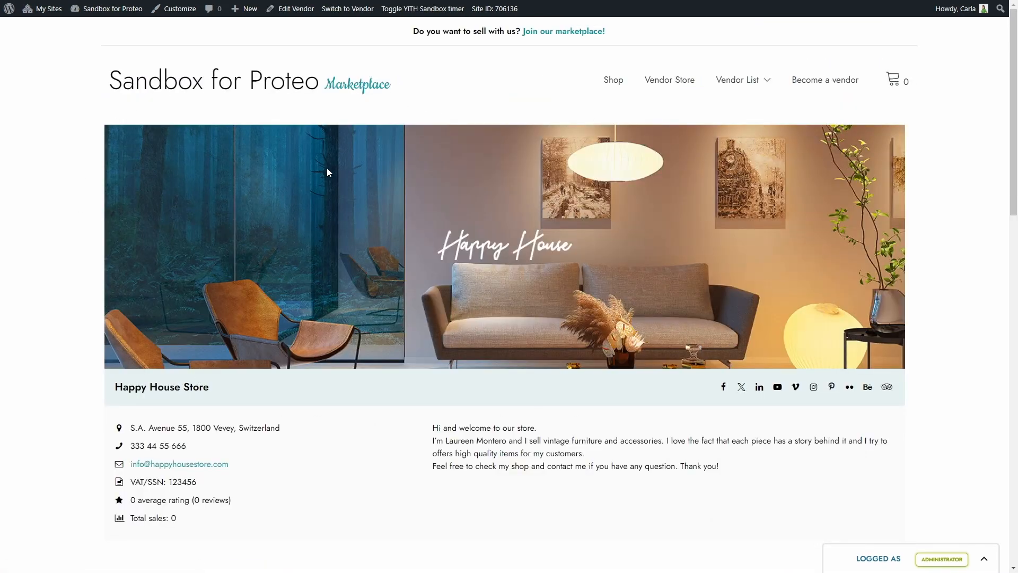
{"action": "scroll", "coordinate": [440, 408], "scroll_direction": "down", "scroll_amount": 10}
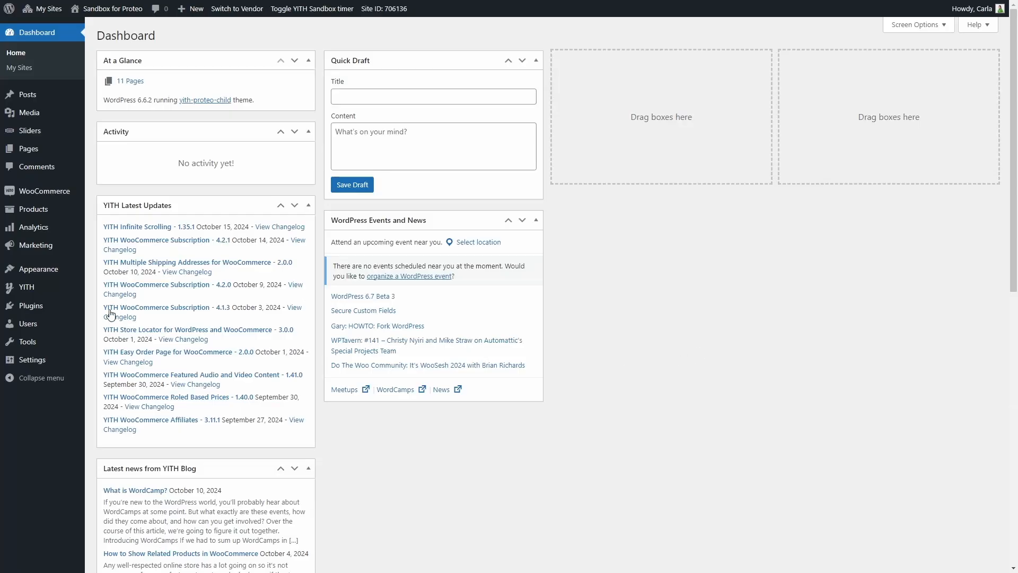
Open the YITH Multi Vendor dashboard in the WordPress admin.
{"action": "mouse_move", "coordinate": [69, 289]}
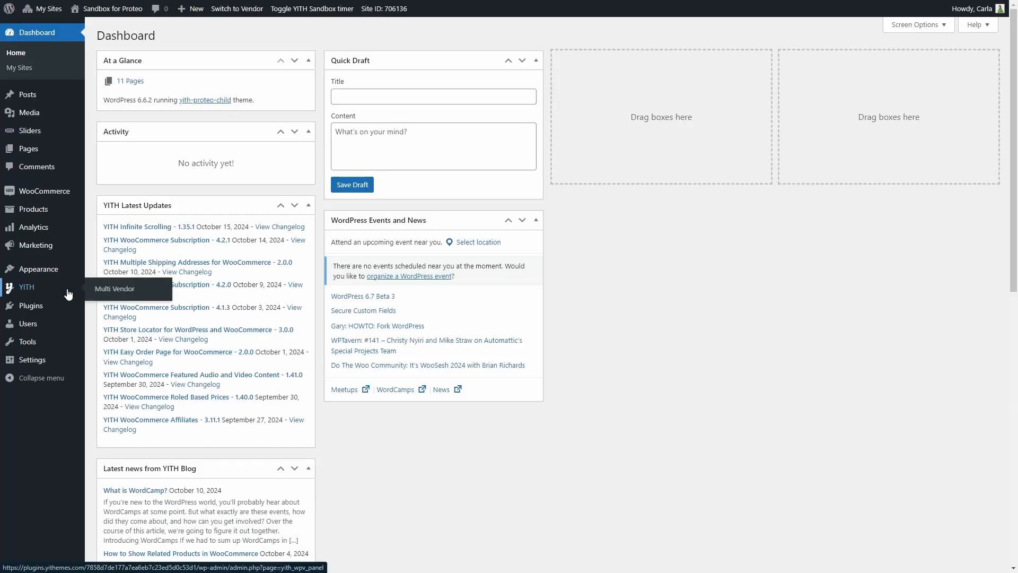
{"action": "left_click", "coordinate": [116, 289]}
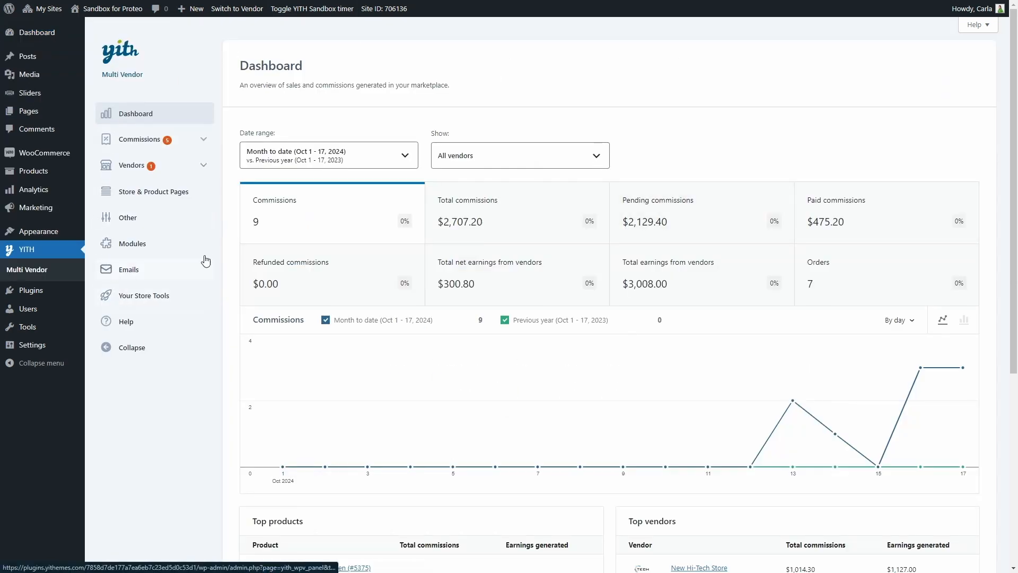
{"action": "left_click", "coordinate": [135, 348]}
{"action": "left_click", "coordinate": [116, 331]}
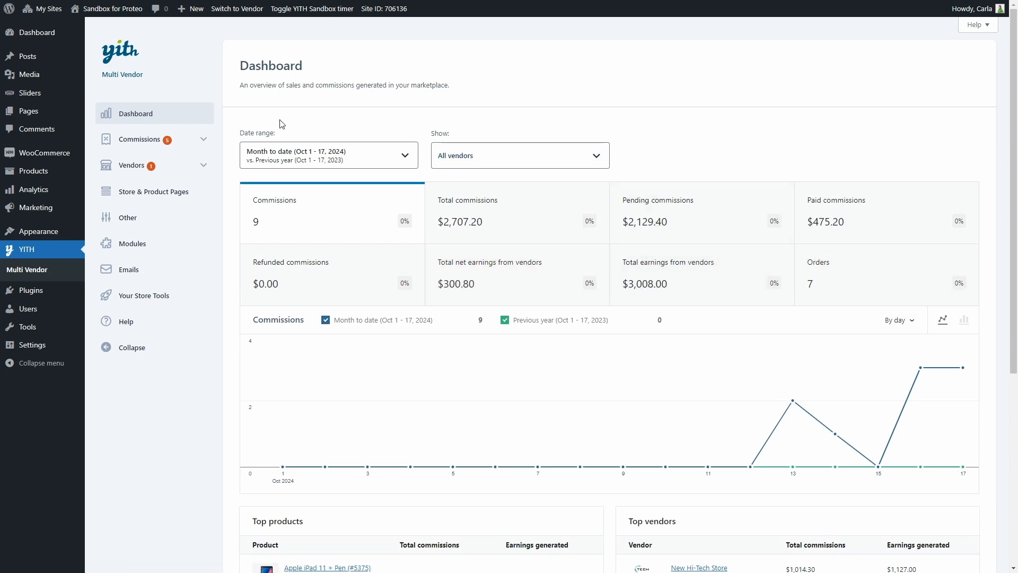
Check the dashboard's date range presets and show the figures for the single vendor Saturno Contro Shop.
{"action": "left_click", "coordinate": [275, 154]}
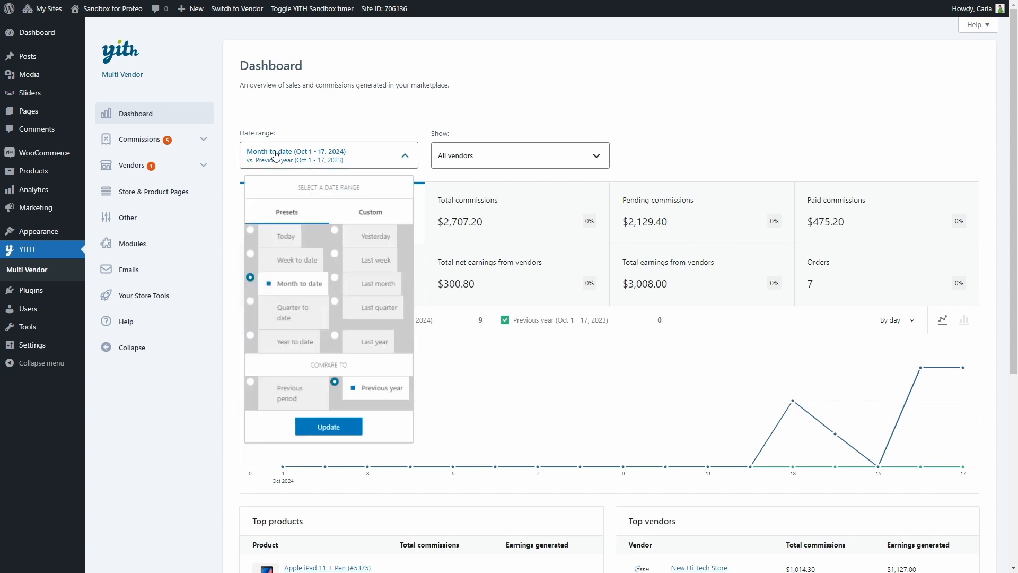
{"action": "left_click", "coordinate": [275, 155]}
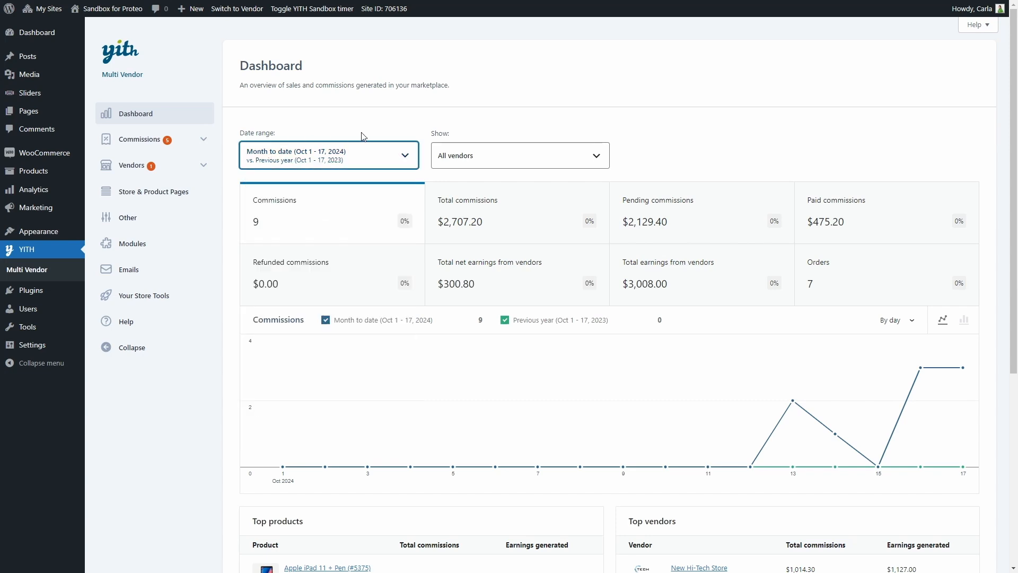
{"action": "left_click", "coordinate": [498, 157]}
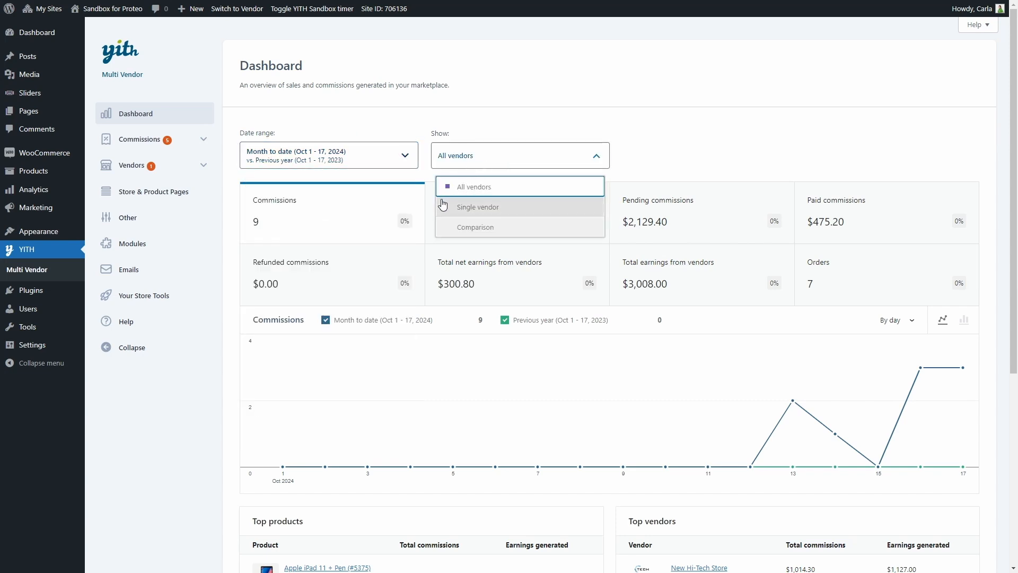
{"action": "left_click", "coordinate": [468, 208]}
{"action": "type", "text": "saturno"}
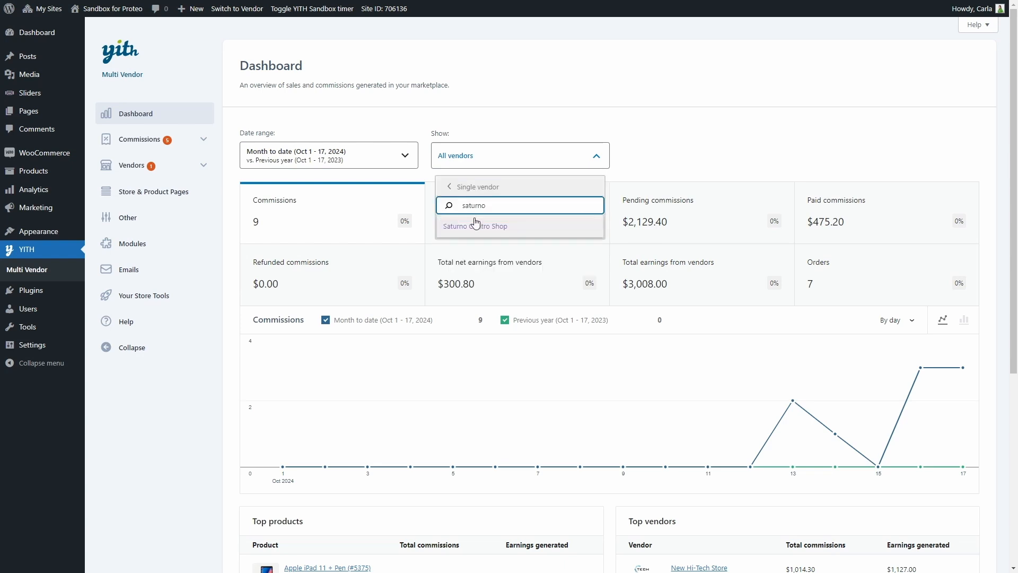
{"action": "left_click", "coordinate": [476, 221]}
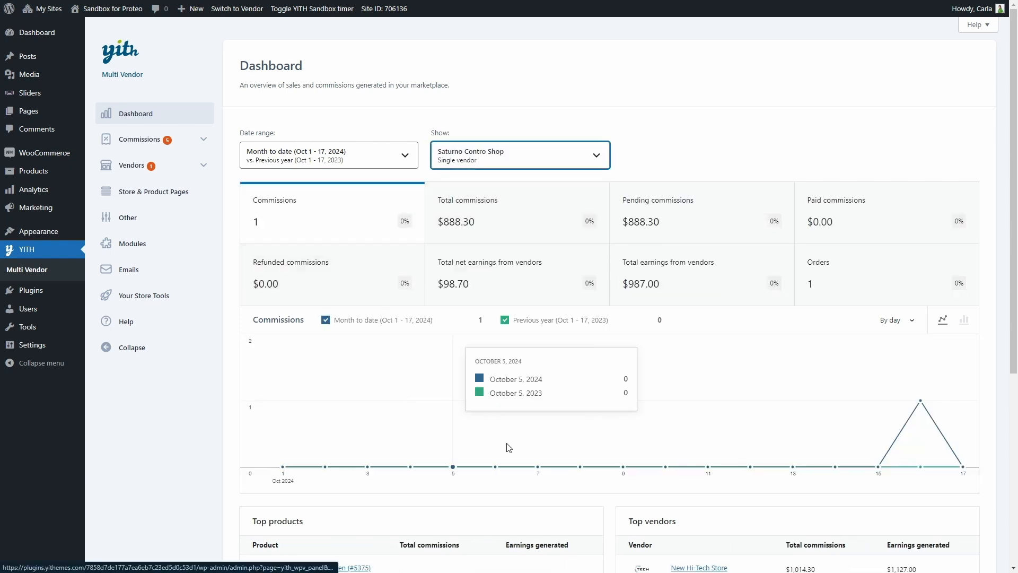
Switch the dashboard to a comparison of the vendors Saturno Contro Shop and Lola Mú.
{"action": "left_click", "coordinate": [512, 155]}
{"action": "left_click", "coordinate": [487, 188]}
{"action": "left_click", "coordinate": [468, 225]}
{"action": "left_click", "coordinate": [468, 225]}
{"action": "type", "text": "saturno"}
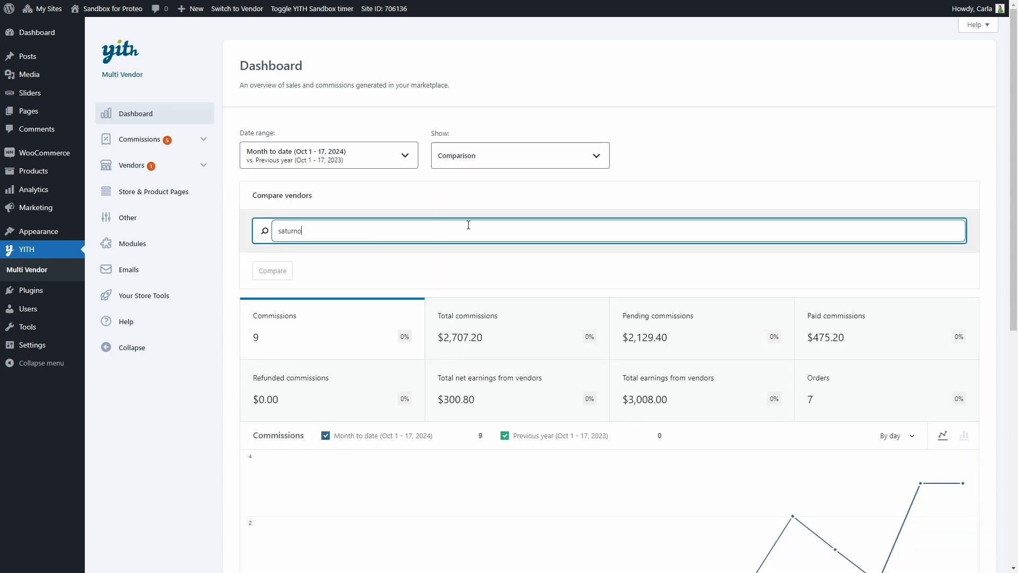
{"action": "left_click", "coordinate": [353, 248]}
{"action": "type", "text": "lola"}
{"action": "left_click", "coordinate": [348, 249]}
{"action": "left_click", "coordinate": [287, 298]}
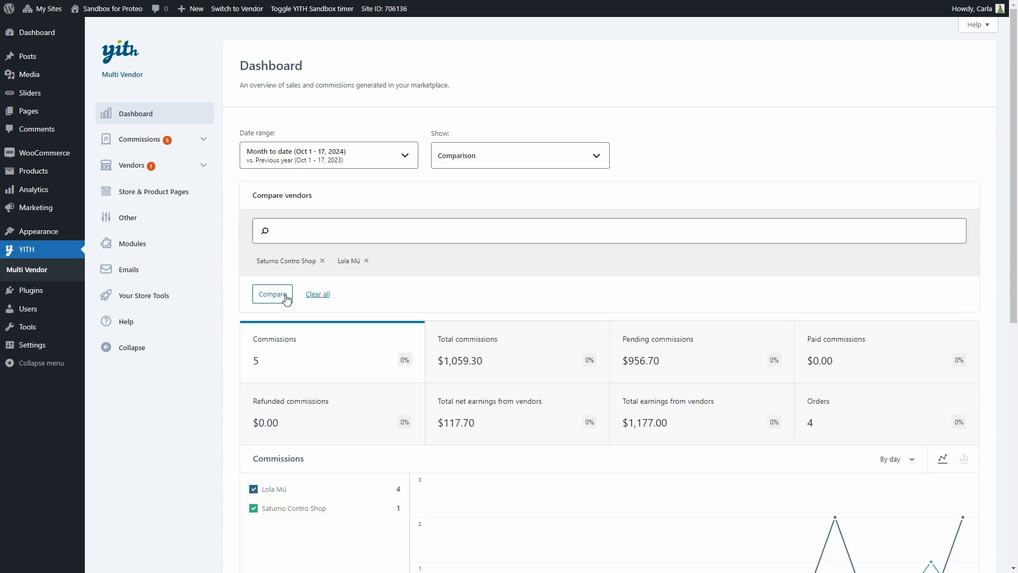
Group the commissions chart by week and display it as a bar chart.
{"action": "scroll", "coordinate": [286, 298], "scroll_direction": "down", "scroll_amount": 3}
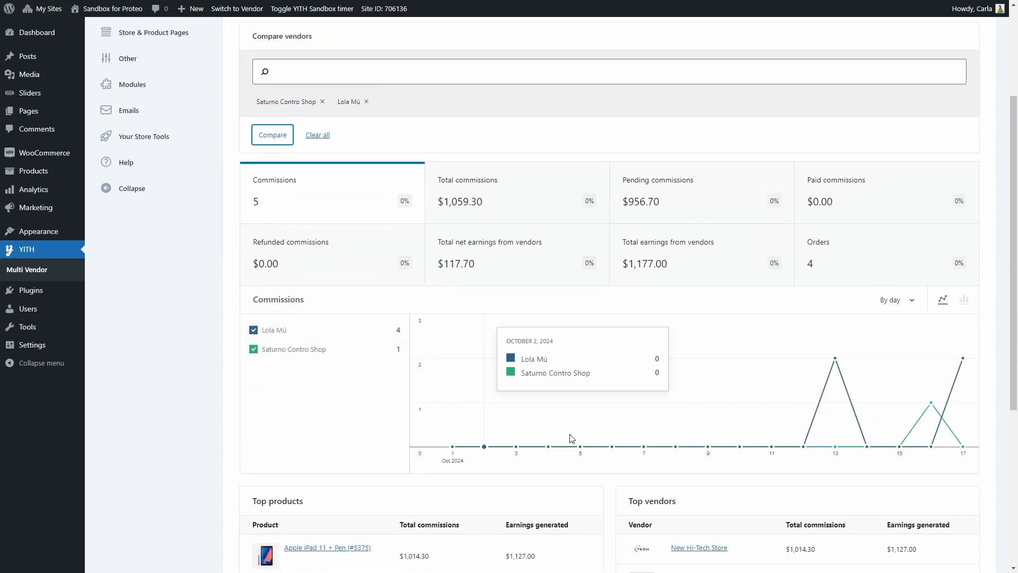
{"action": "left_click", "coordinate": [896, 300]}
{"action": "left_click", "coordinate": [897, 334]}
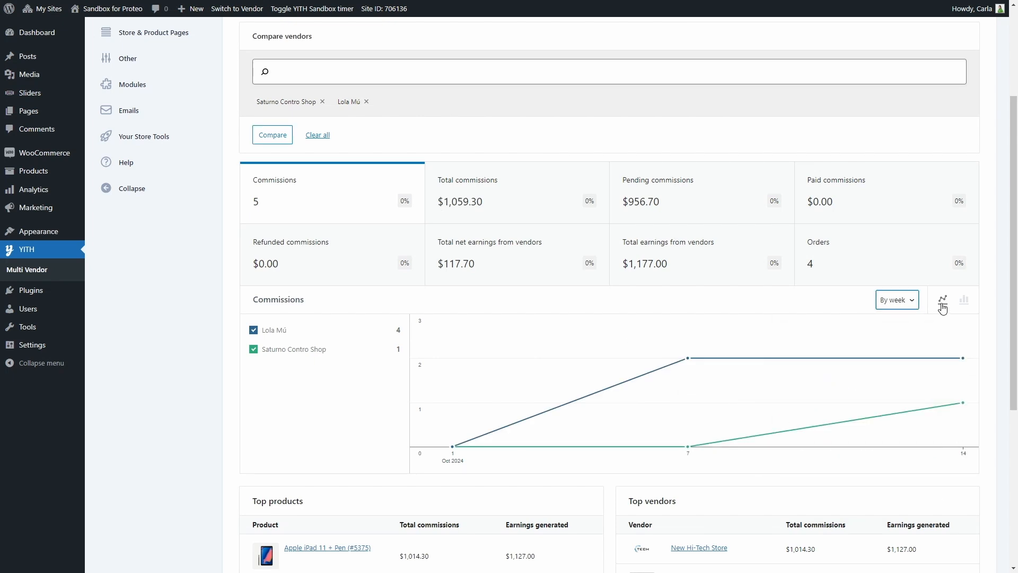
{"action": "left_click", "coordinate": [964, 299]}
Review the top products and top vendors tables, and open the list of all commissions.
{"action": "scroll", "coordinate": [962, 308], "scroll_direction": "down", "scroll_amount": 1}
{"action": "scroll", "coordinate": [962, 307], "scroll_direction": "down", "scroll_amount": 5}
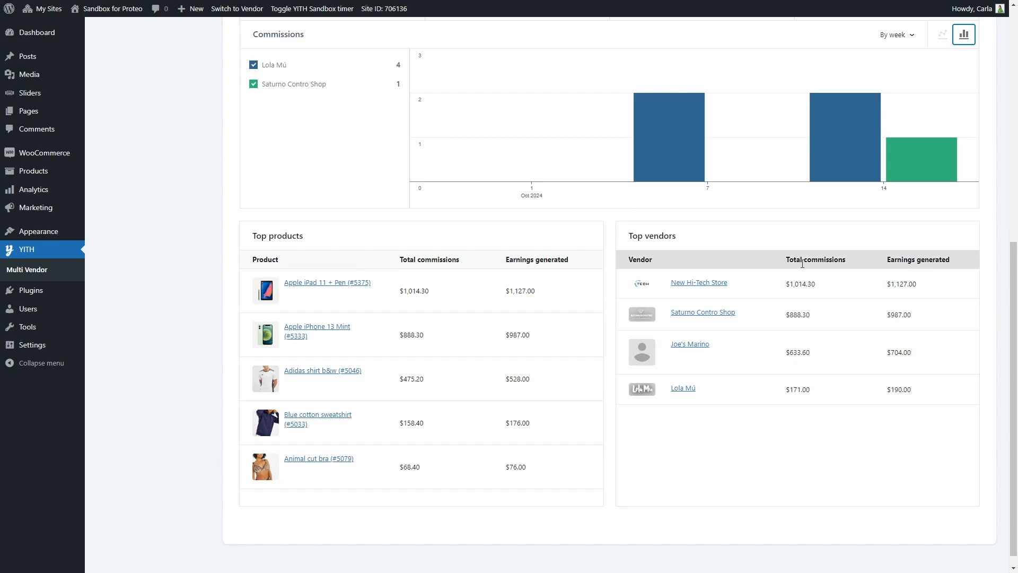
{"action": "scroll", "coordinate": [886, 257], "scroll_direction": "up", "scroll_amount": 7}
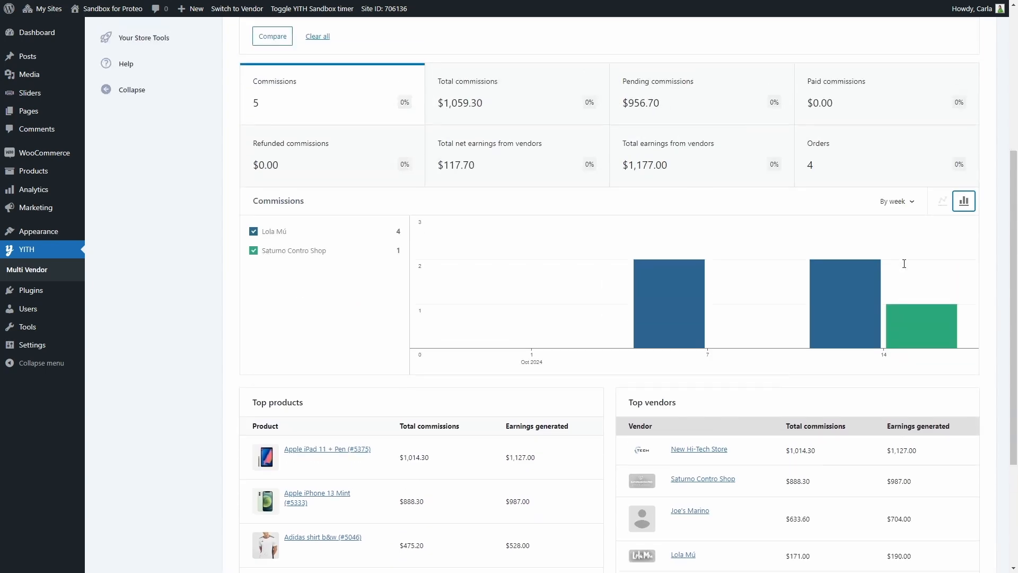
{"action": "scroll", "coordinate": [904, 263], "scroll_direction": "up", "scroll_amount": 1}
{"action": "left_click", "coordinate": [140, 139]}
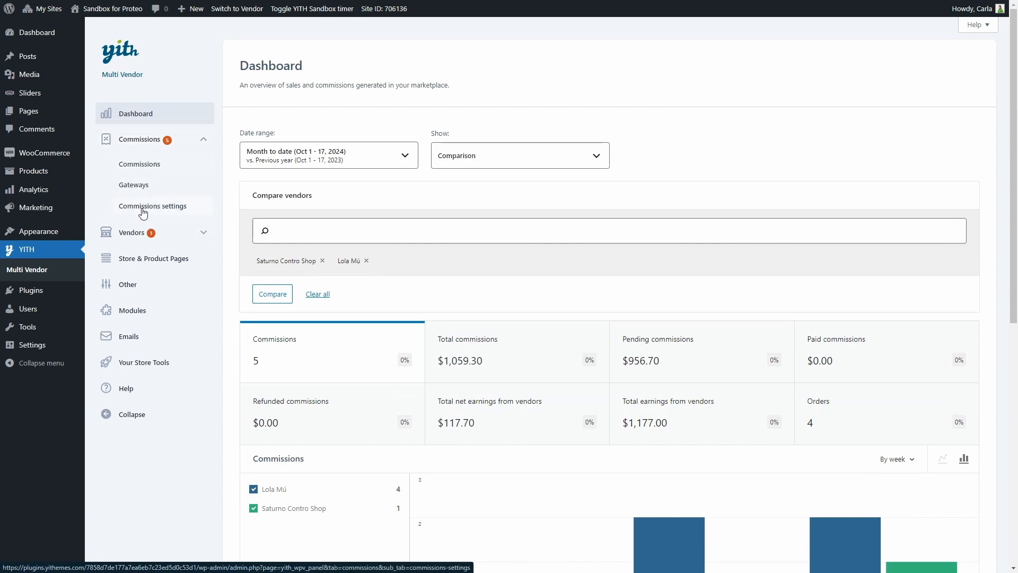
{"action": "left_click", "coordinate": [140, 164]}
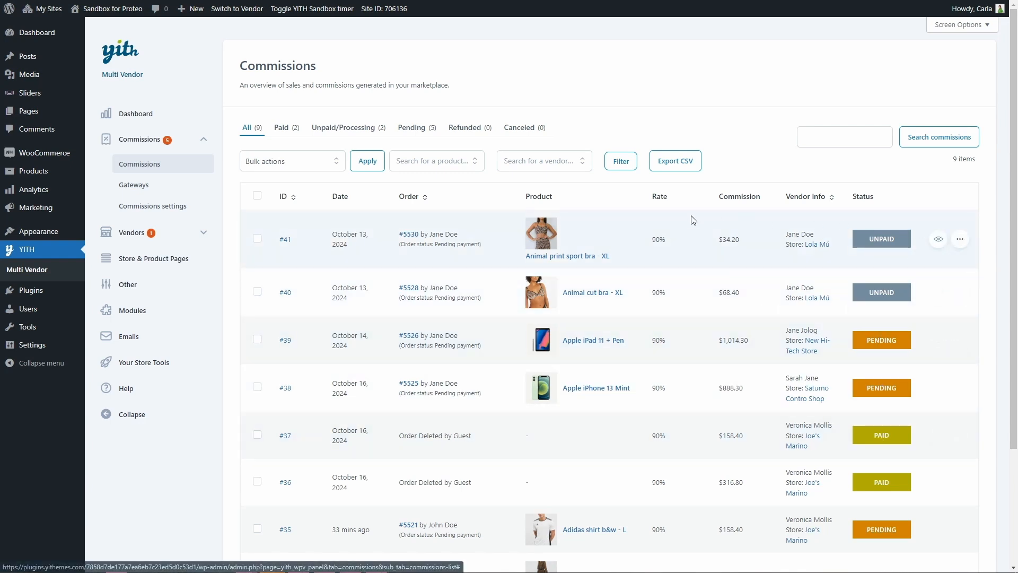
Inspect the details and status options of commission #41, and close them without saving.
{"action": "left_click", "coordinate": [285, 239]}
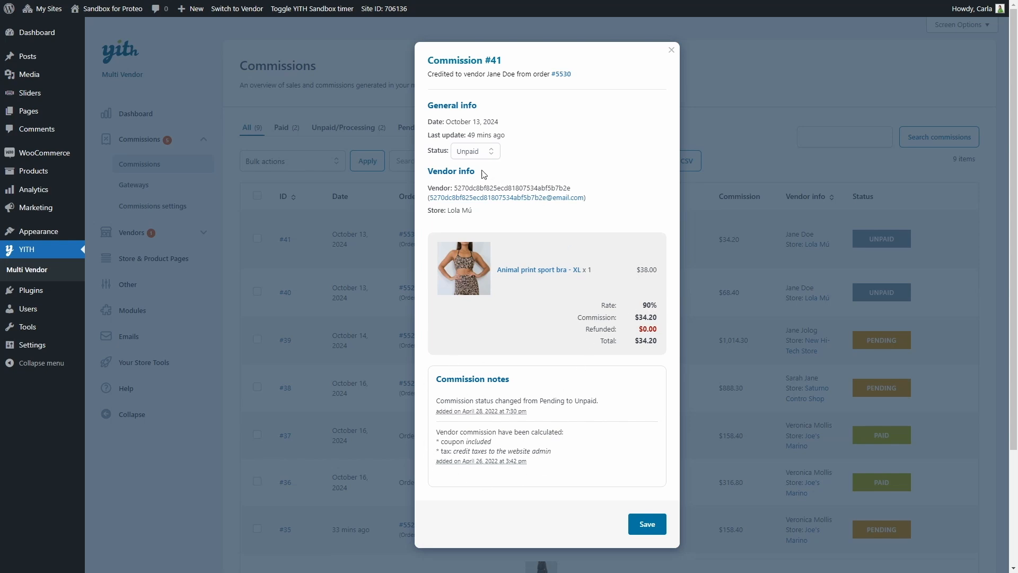
{"action": "left_click", "coordinate": [482, 154]}
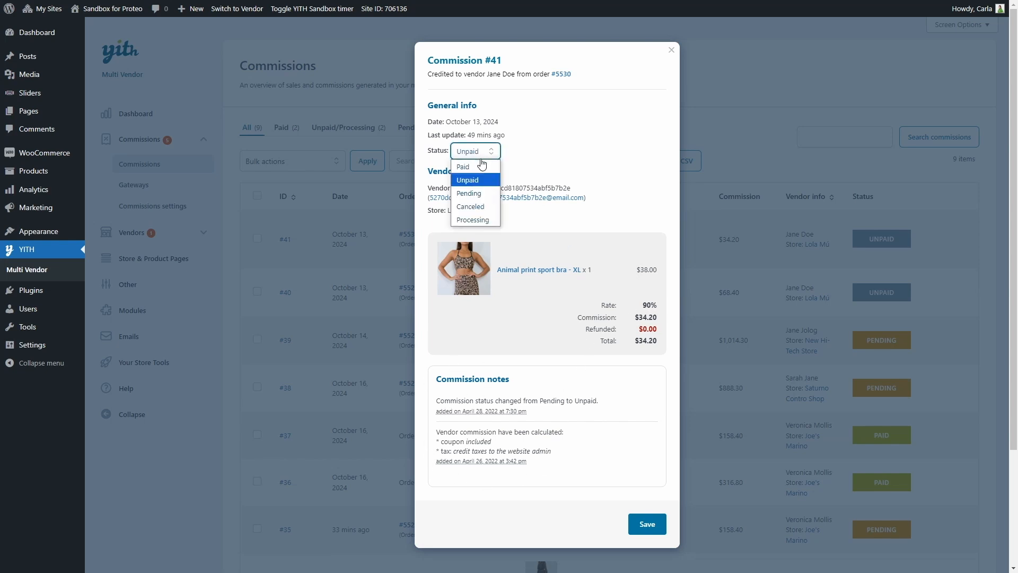
{"action": "left_click", "coordinate": [484, 219]}
{"action": "left_click", "coordinate": [671, 50]}
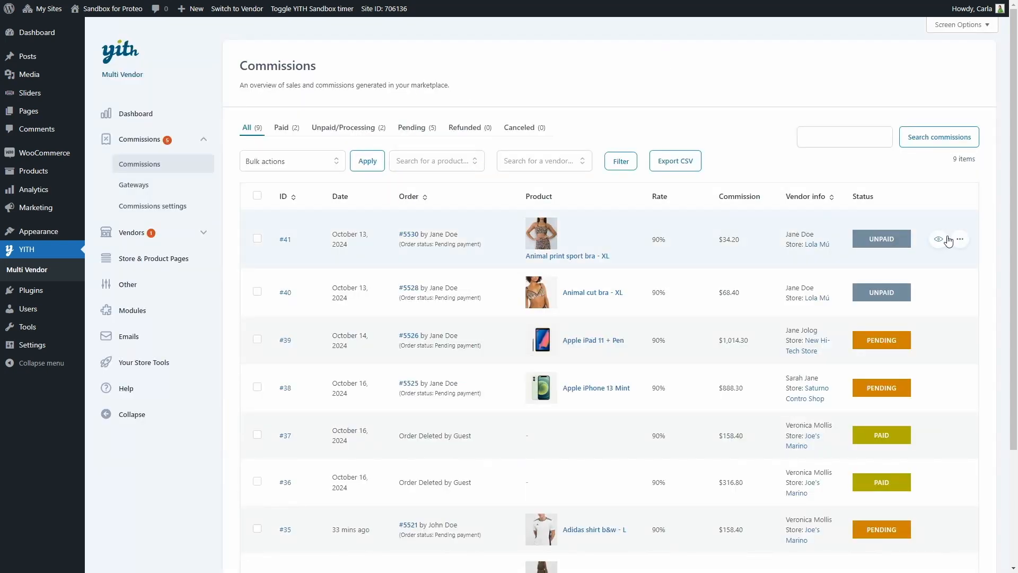
Review the individual actions for commission #41 and the bulk actions offered for commissions.
{"action": "left_click", "coordinate": [959, 239]}
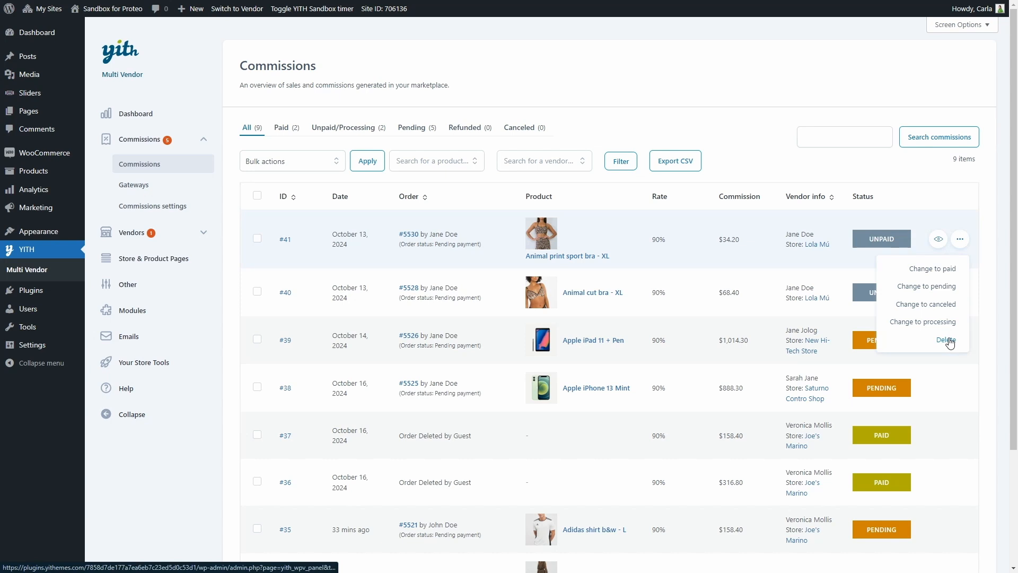
{"action": "left_click", "coordinate": [961, 243]}
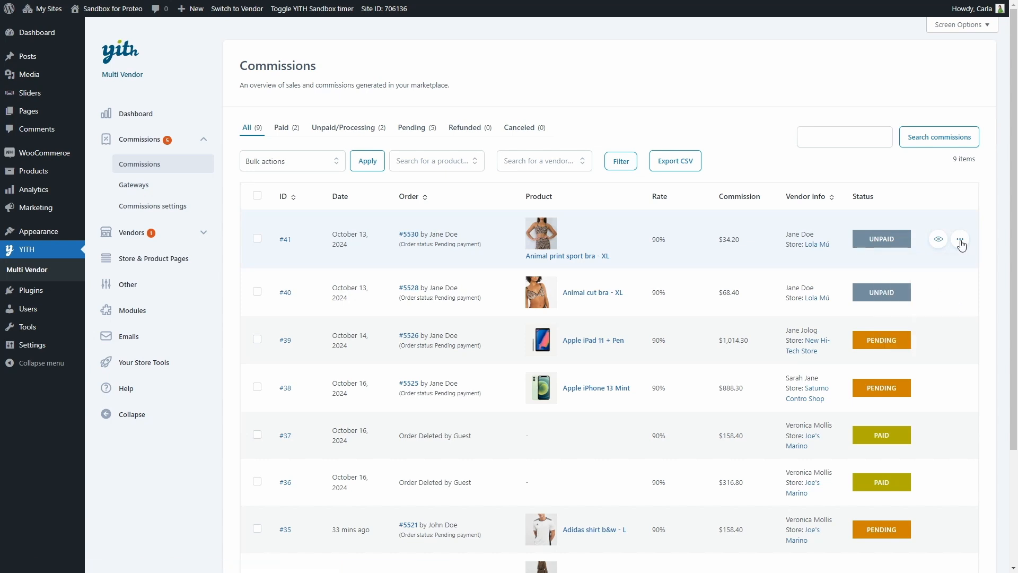
{"action": "left_click", "coordinate": [291, 166]}
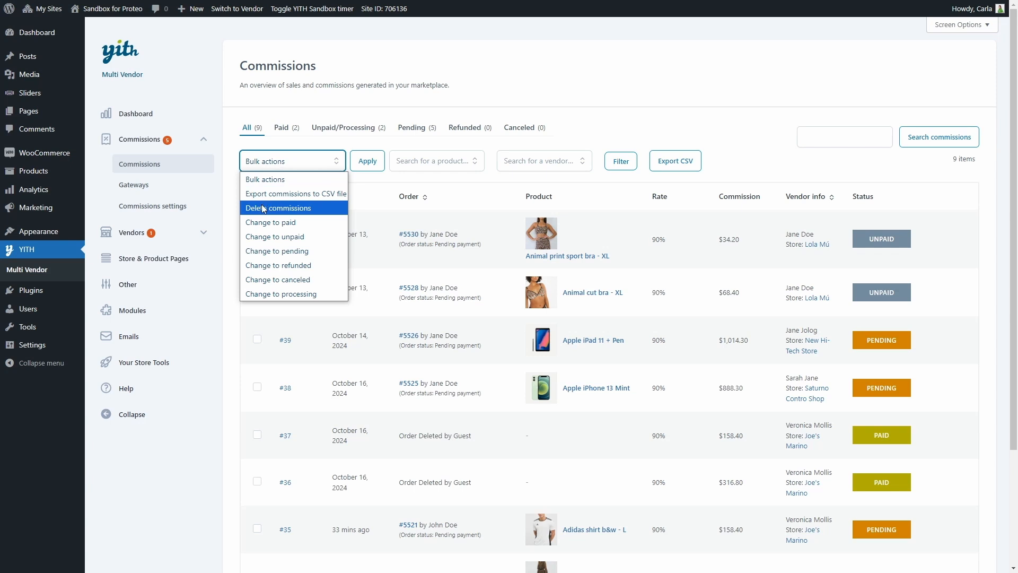
{"action": "left_click", "coordinate": [283, 165]}
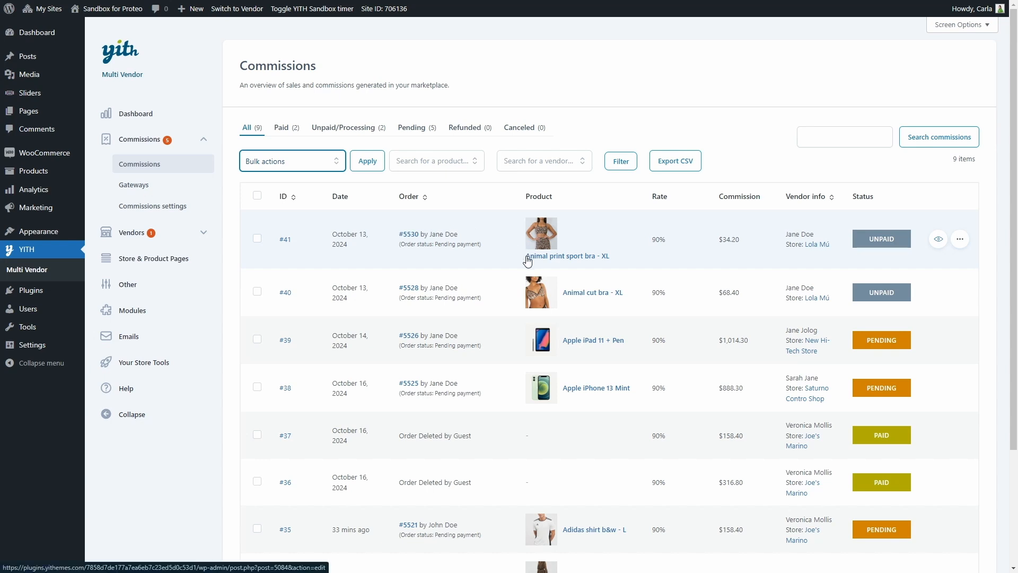
View the commission payment gateways, and examine the default page view options in the commissions settings.
{"action": "left_click", "coordinate": [144, 185]}
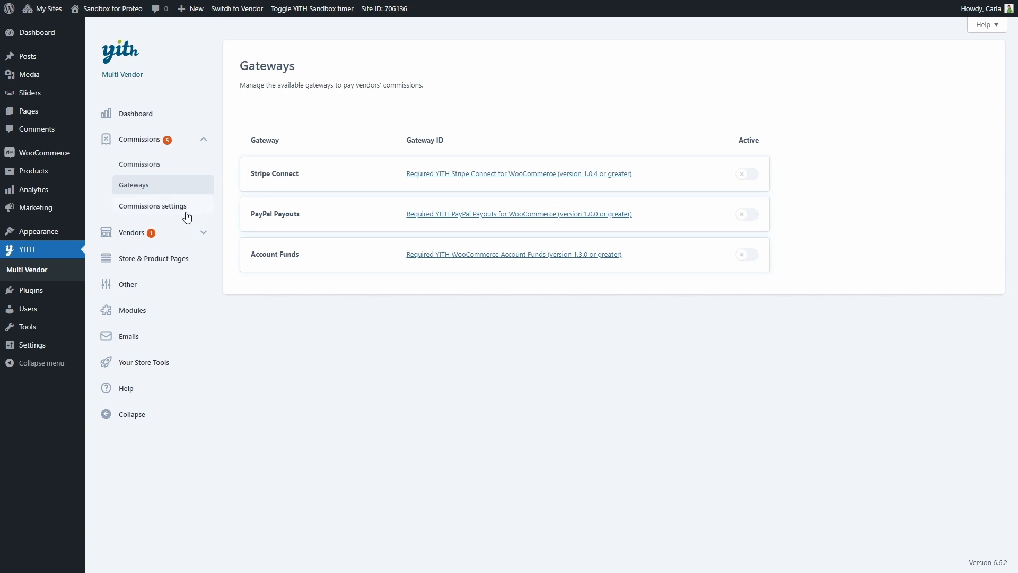
{"action": "left_click", "coordinate": [126, 209]}
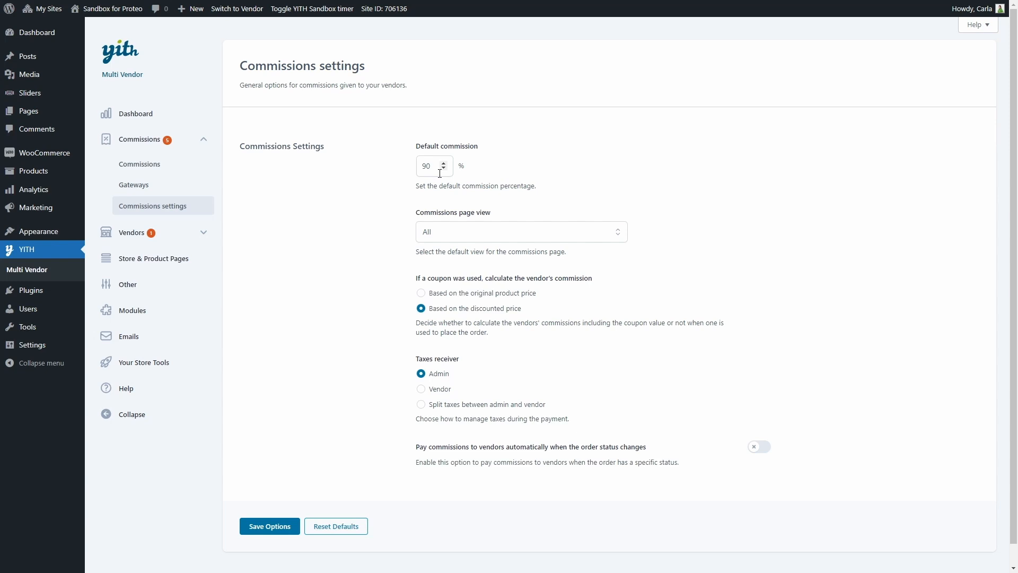
{"action": "left_click", "coordinate": [500, 235]}
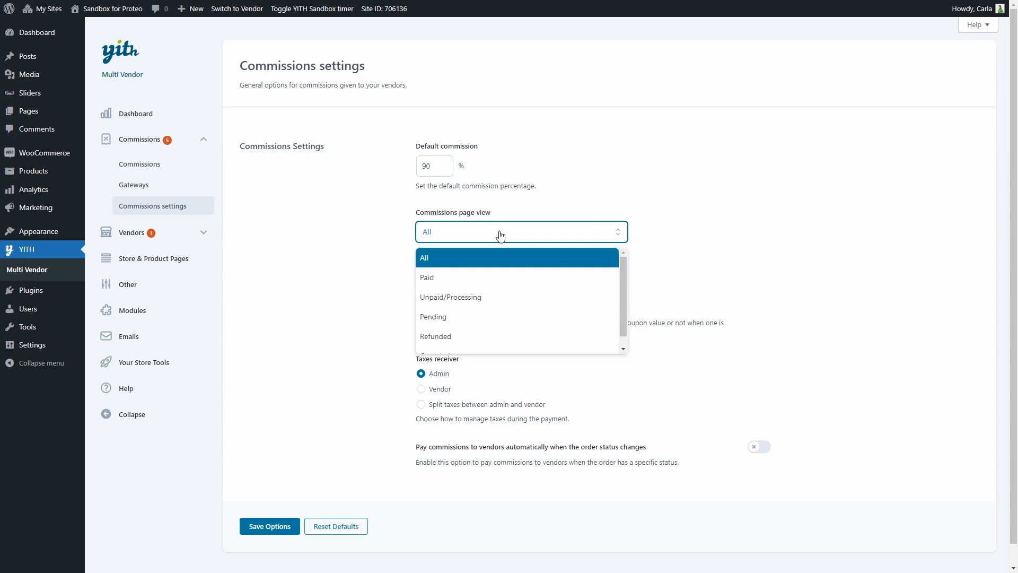
{"action": "scroll", "coordinate": [477, 281], "scroll_direction": "down", "scroll_amount": 1}
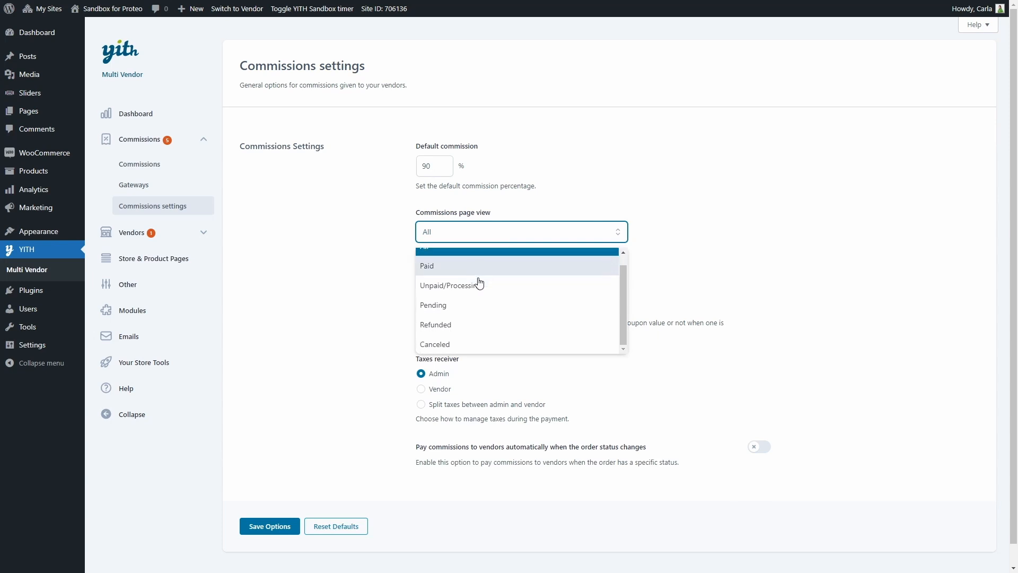
{"action": "left_click", "coordinate": [496, 238]}
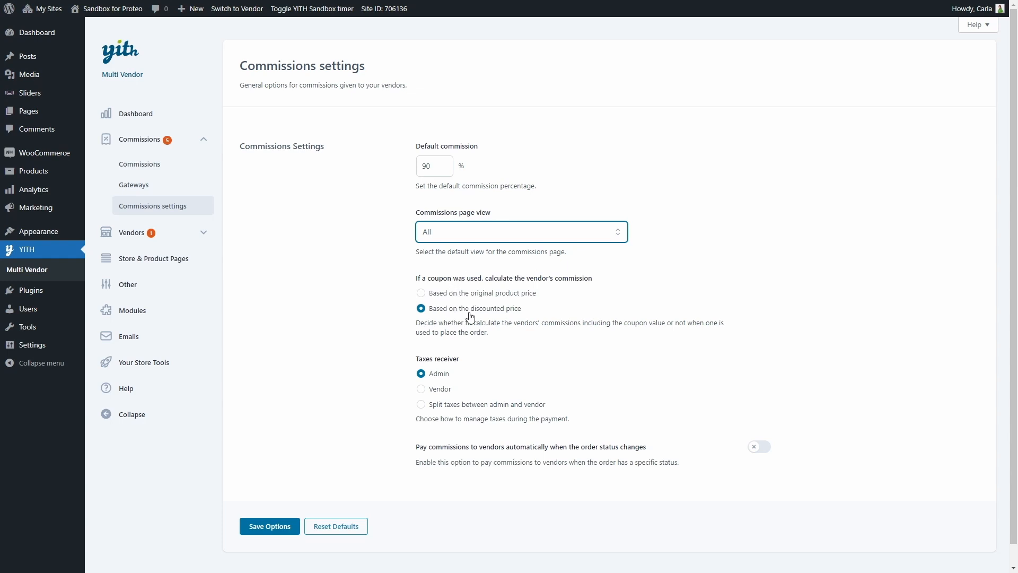
Enable automatic commission payments to vendors for Completed orders only, and check which gateways can be used.
{"action": "scroll", "coordinate": [470, 316], "scroll_direction": "down", "scroll_amount": 1}
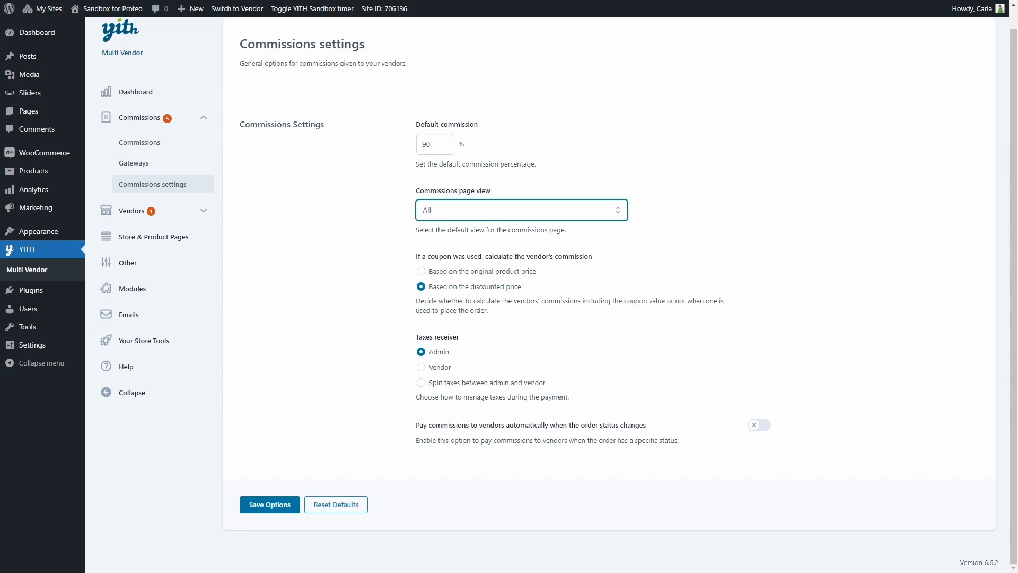
{"action": "left_click", "coordinate": [760, 427]}
{"action": "scroll", "coordinate": [759, 431], "scroll_direction": "down", "scroll_amount": 3}
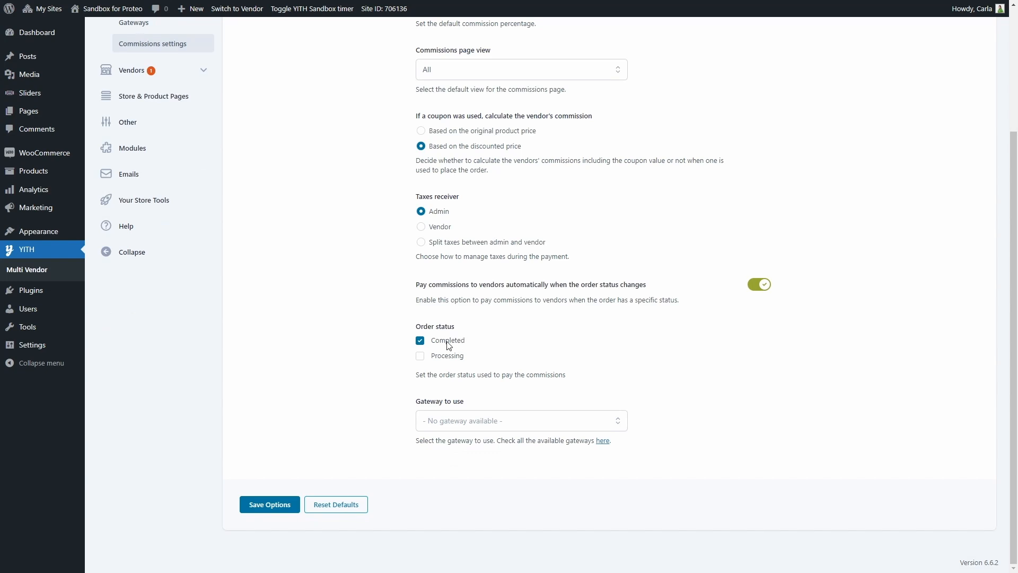
{"action": "left_click", "coordinate": [419, 356]}
{"action": "left_click", "coordinate": [420, 356]}
{"action": "left_click", "coordinate": [474, 424]}
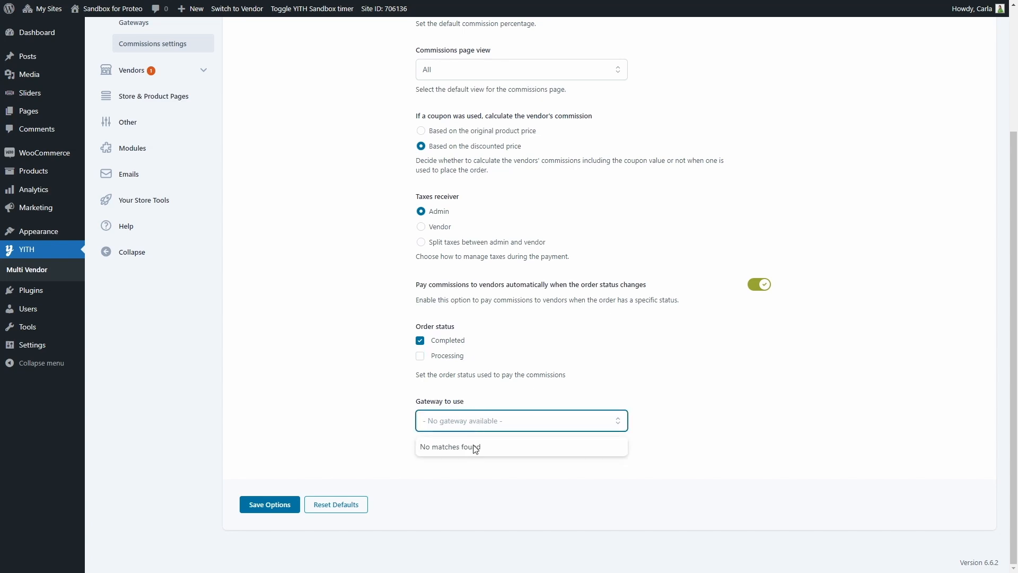
{"action": "left_click", "coordinate": [477, 425]}
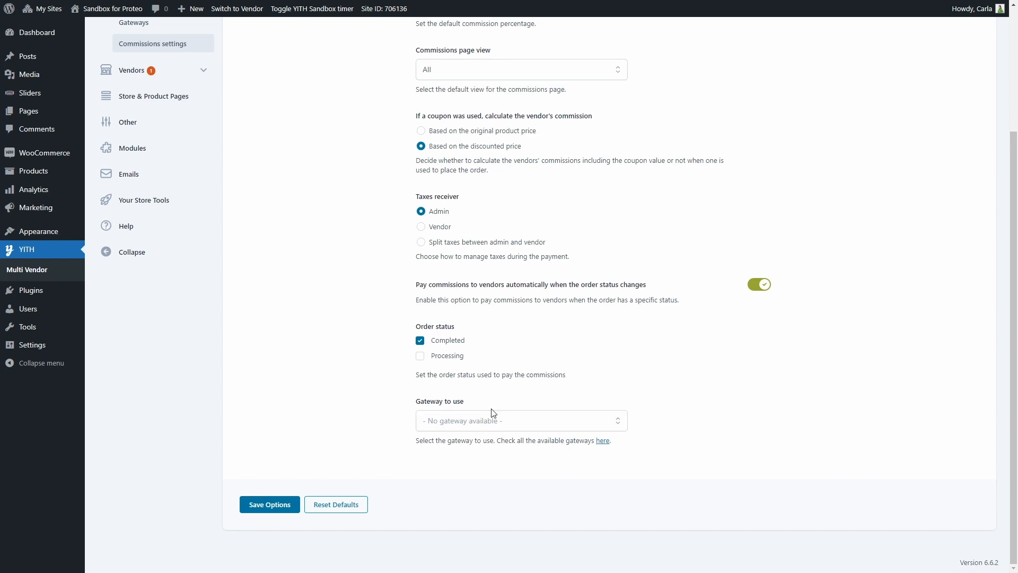
View the vendors list and inspect the public store page of the Happy House Store vendor.
{"action": "left_click", "coordinate": [201, 70]}
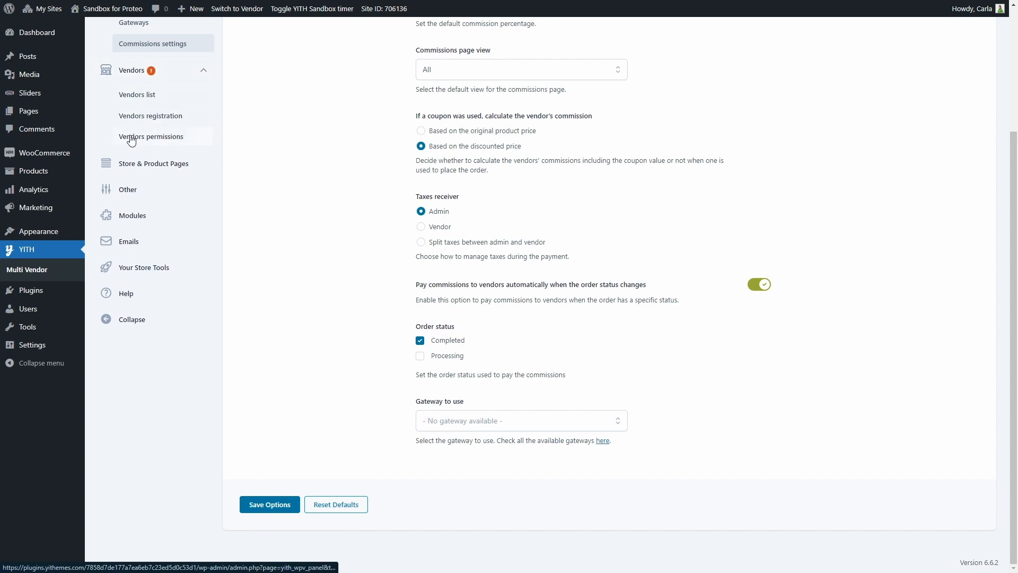
{"action": "left_click", "coordinate": [139, 100]}
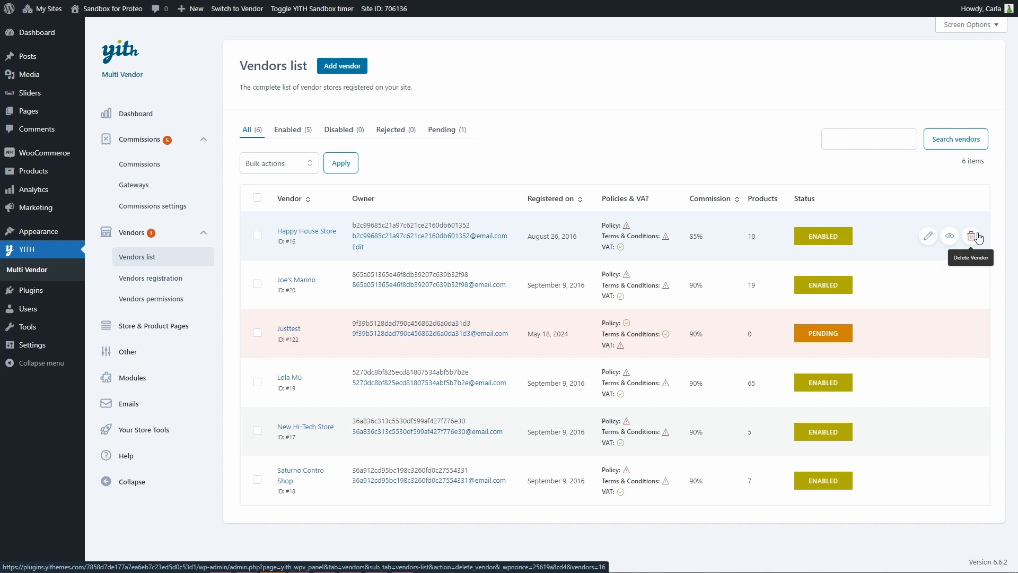
{"action": "left_click", "coordinate": [949, 237]}
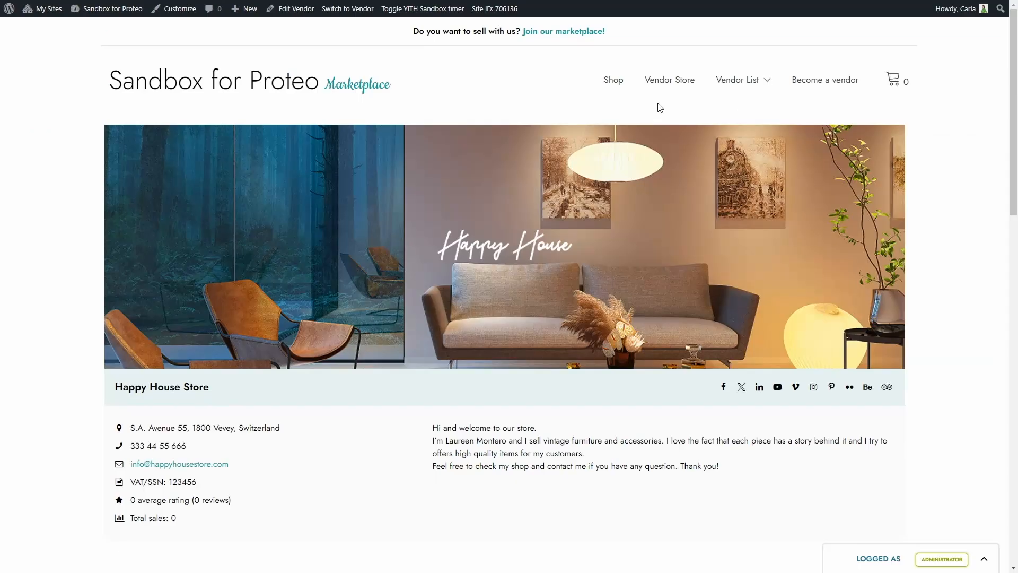
{"action": "scroll", "coordinate": [133, 345], "scroll_direction": "down", "scroll_amount": 8}
{"action": "scroll", "coordinate": [599, 264], "scroll_direction": "up", "scroll_amount": 10}
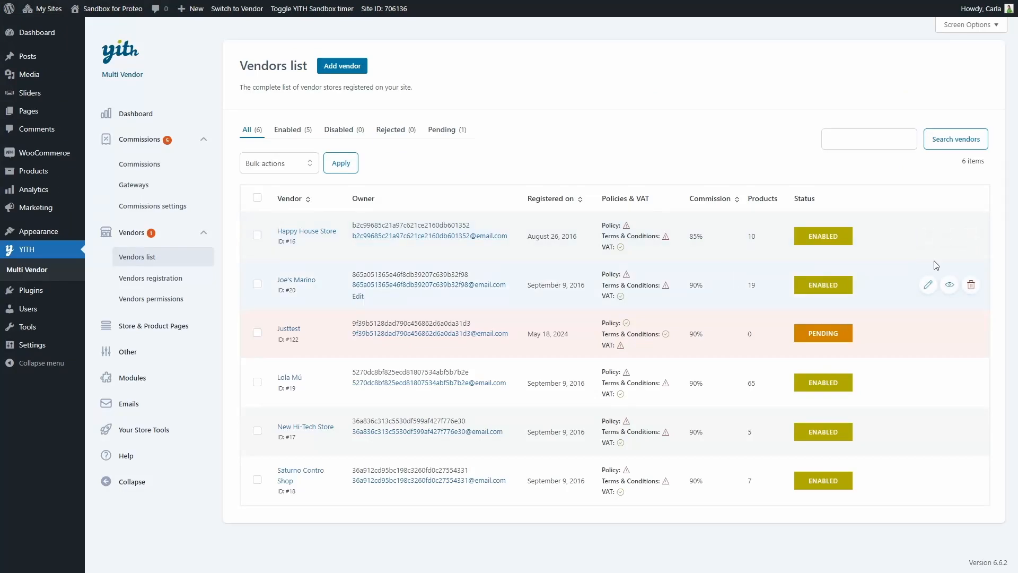
Review the account, store, additional, payment and options details in the Happy House Store vendor's edit form.
{"action": "left_click", "coordinate": [928, 235]}
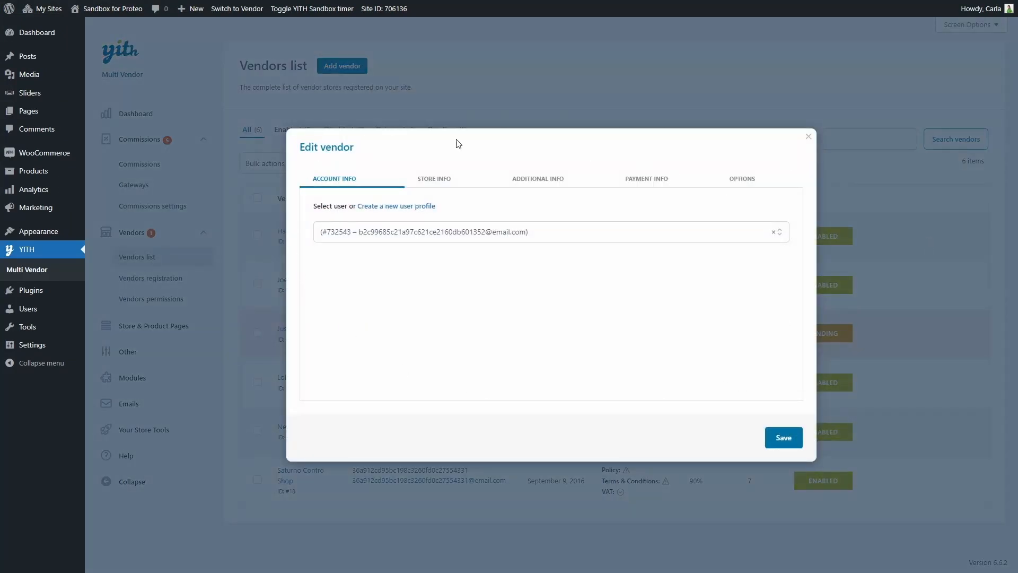
{"action": "left_click", "coordinate": [444, 178]}
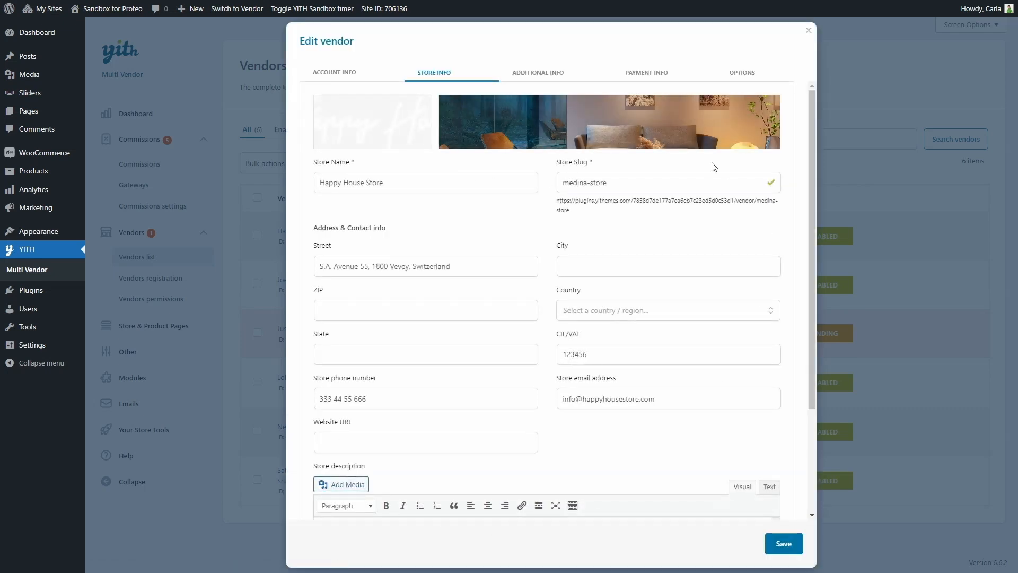
{"action": "left_click", "coordinate": [538, 72]}
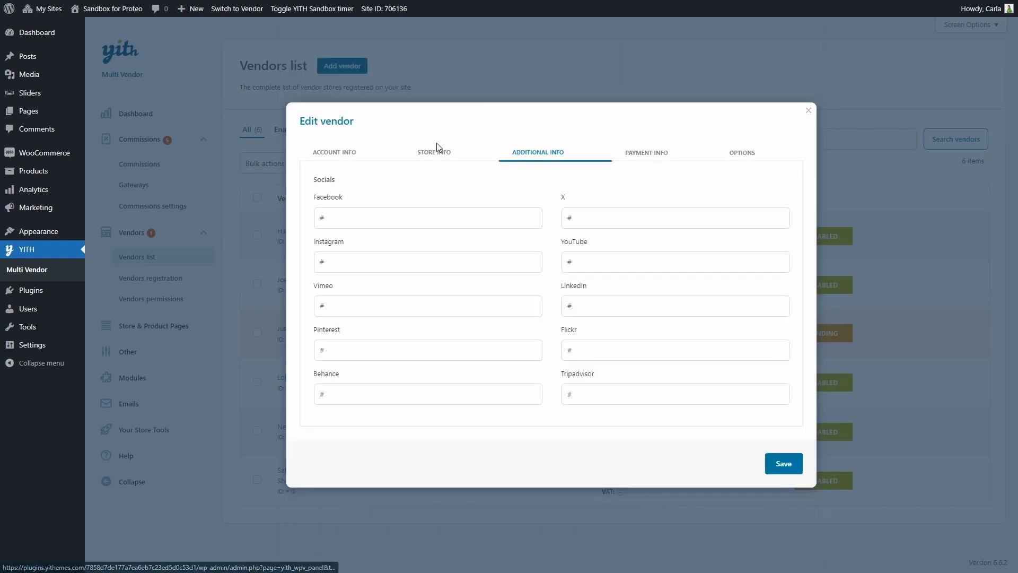
{"action": "left_click", "coordinate": [672, 159]}
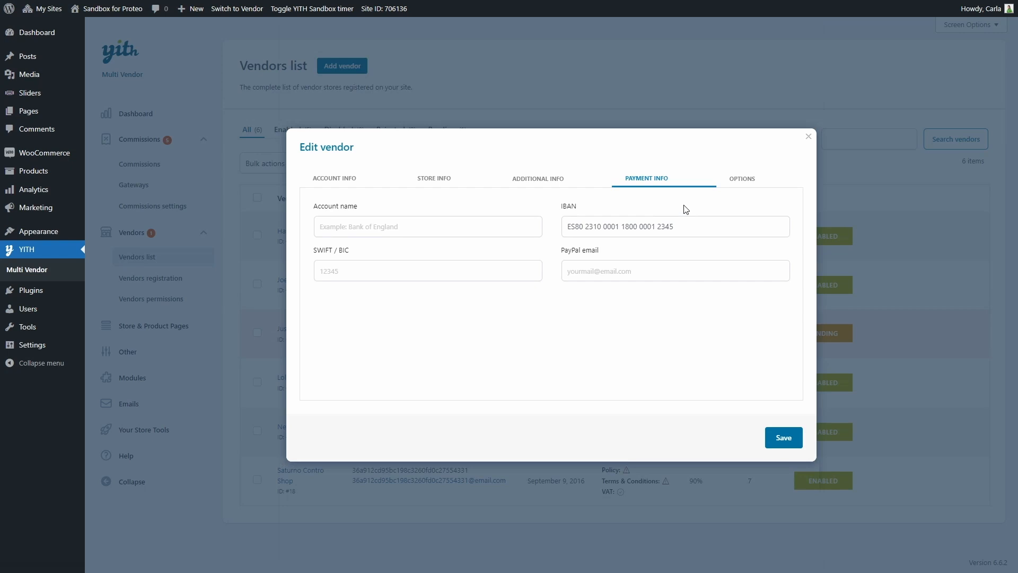
{"action": "left_click", "coordinate": [743, 180]}
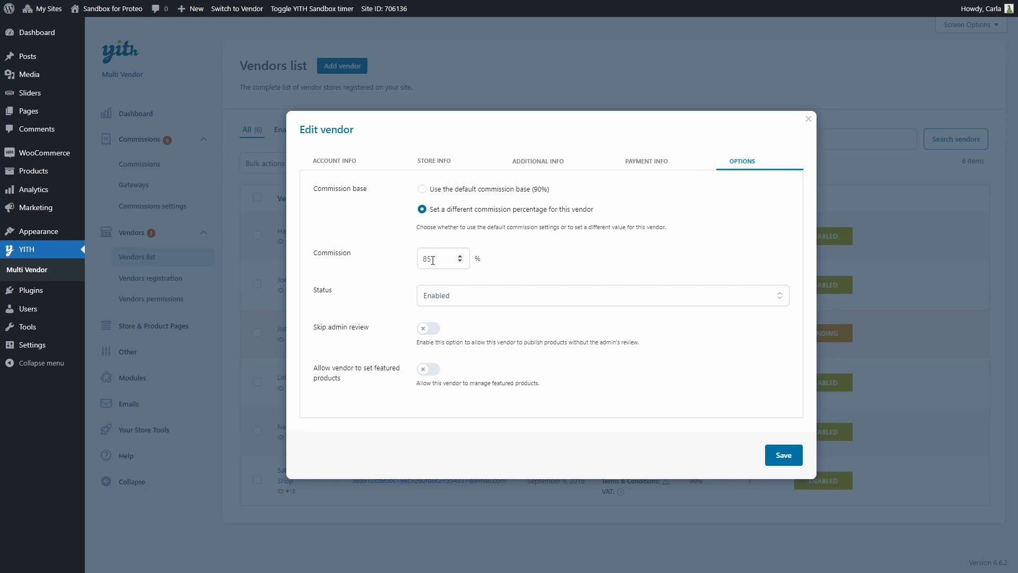
Check the status choices for the Happy House Store vendor without saving, and view the bulk actions offered for vendors.
{"action": "left_click", "coordinate": [560, 296]}
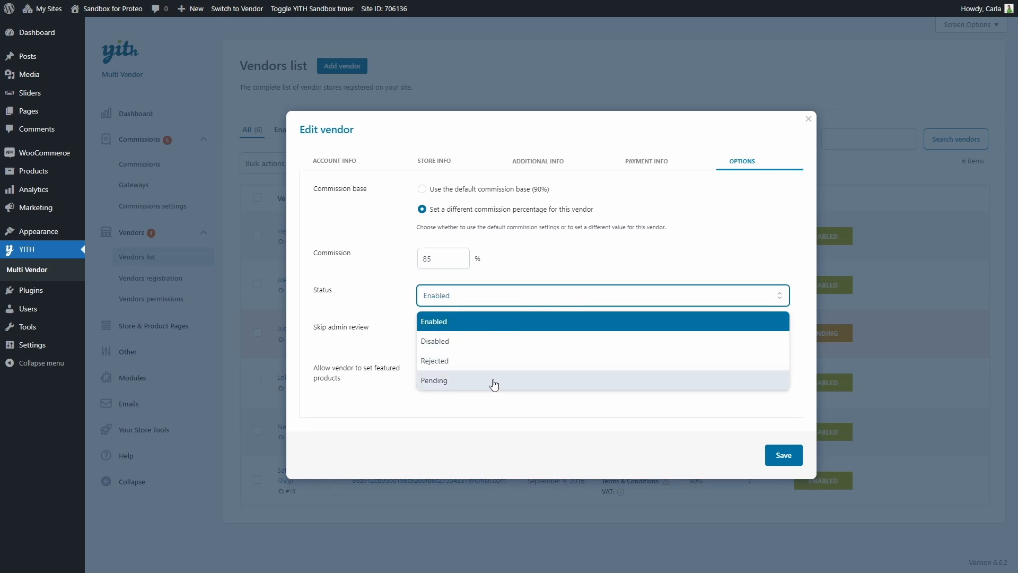
{"action": "left_click", "coordinate": [537, 428]}
{"action": "left_click", "coordinate": [808, 118]}
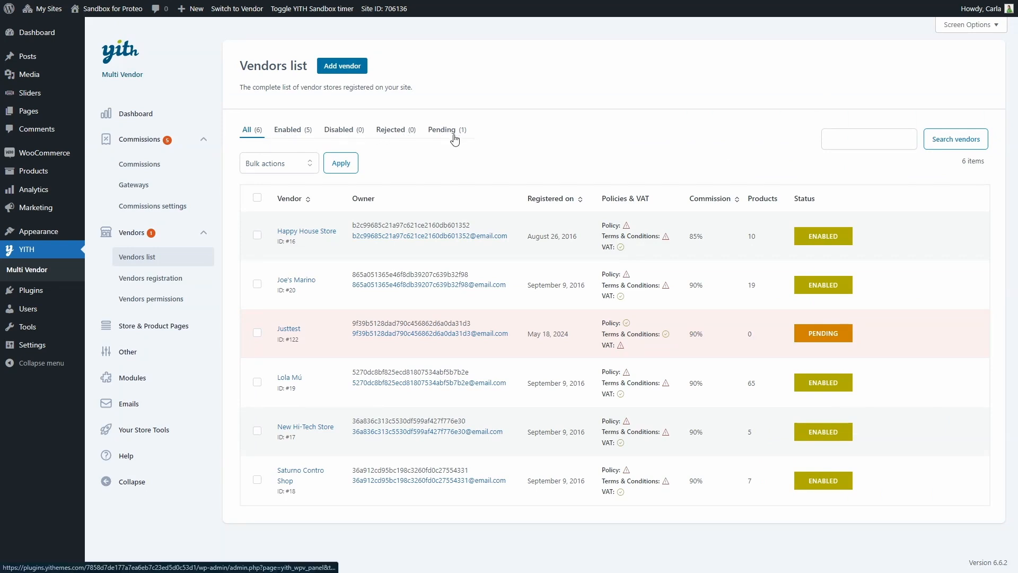
{"action": "left_click", "coordinate": [287, 171]}
{"action": "left_click", "coordinate": [286, 177]}
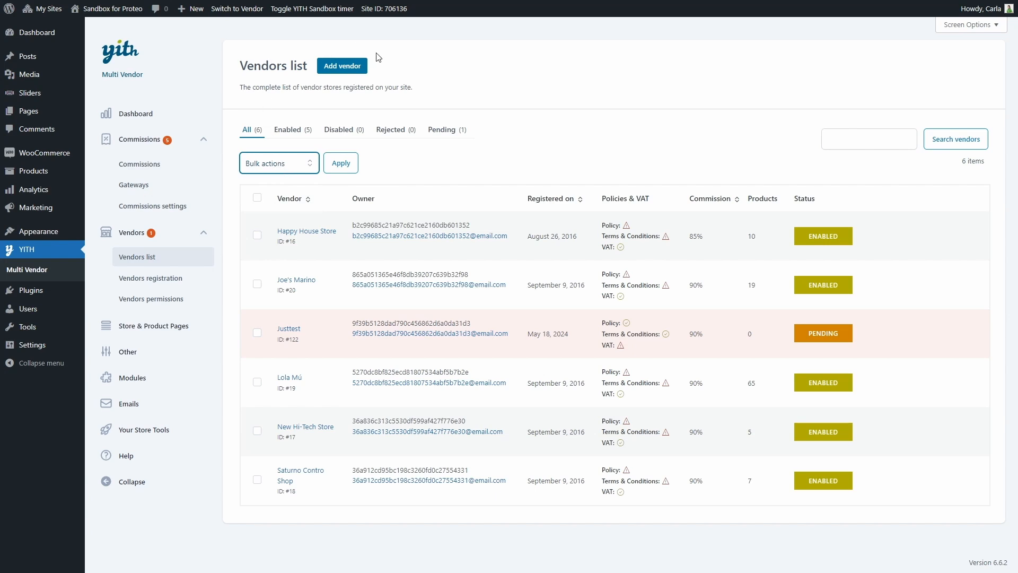
Start adding a vendor with a new user profile, filling in the first name, last name, username and email address.
{"action": "left_click", "coordinate": [343, 72]}
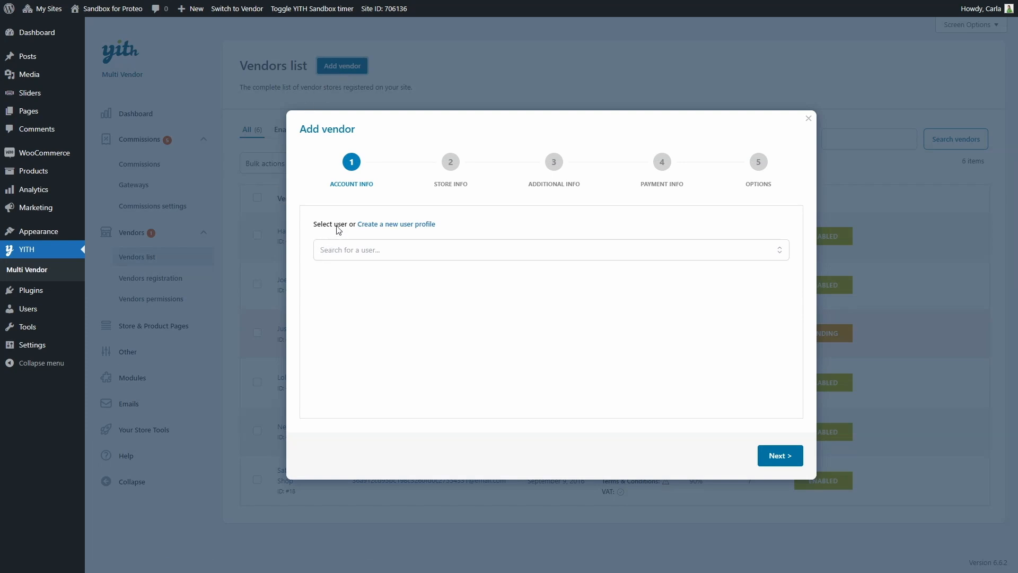
{"action": "left_click", "coordinate": [398, 229]}
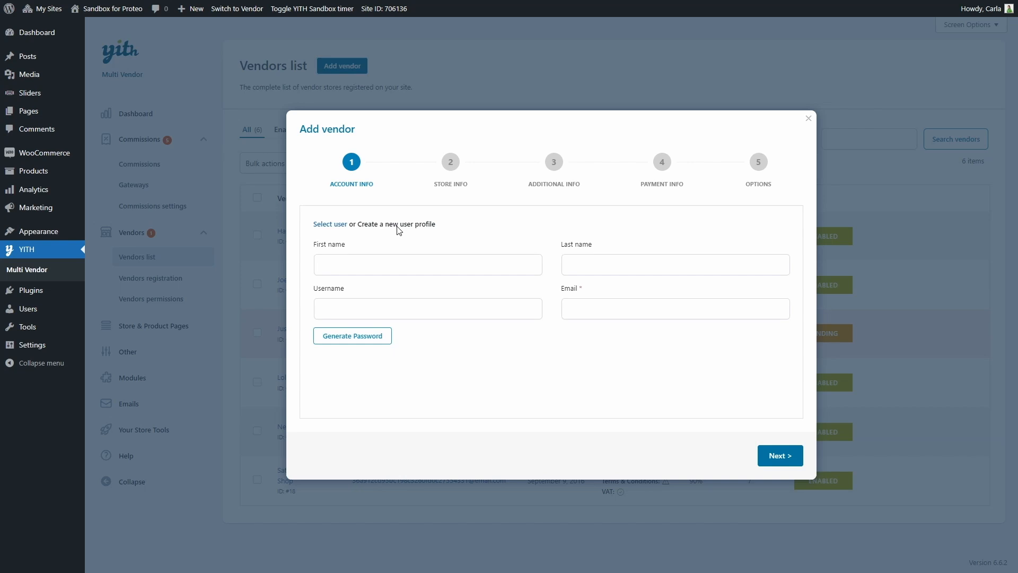
{"action": "left_click", "coordinate": [399, 258]}
{"action": "type", "text": "John"}
{"action": "key", "text": "Tab"}
{"action": "type", "text": "Doe"}
{"action": "key", "text": "Tab"}
{"action": "type", "text": "John Doe"}
{"action": "key", "text": "Tab"}
{"action": "type", "text": "john.doe@email.com"}
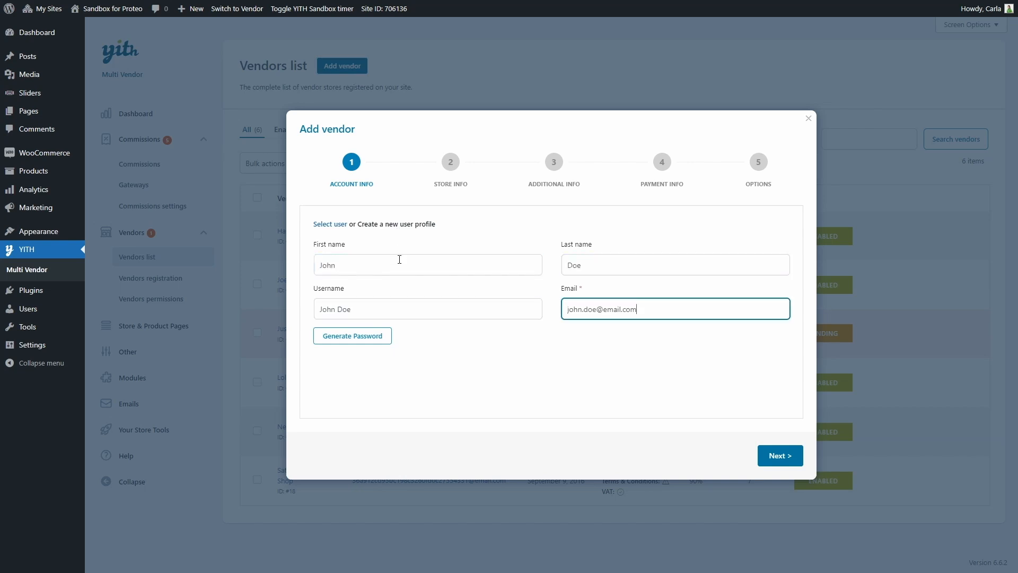
{"action": "left_click", "coordinate": [779, 456]}
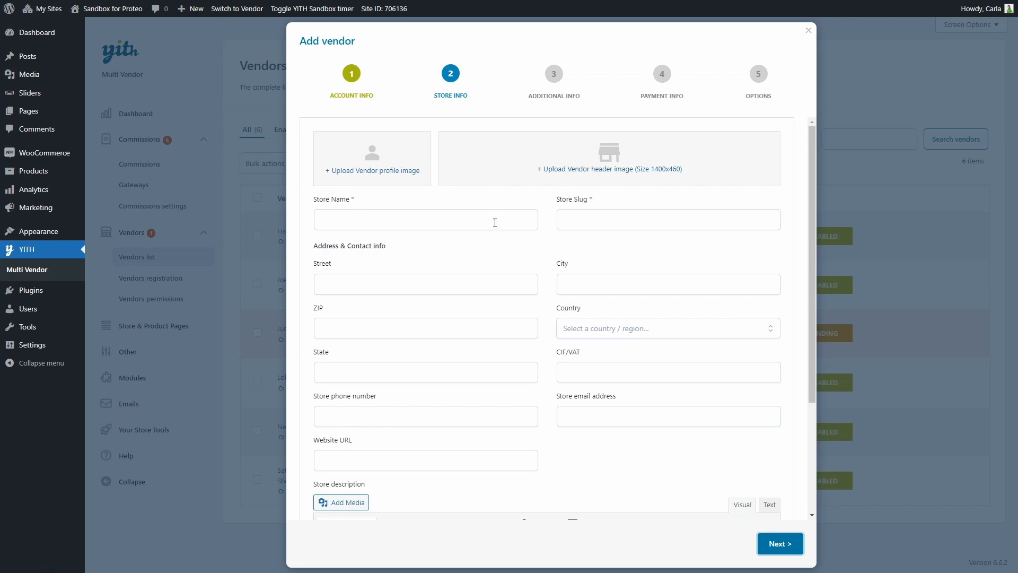
Review the new vendor's store info fields, and complete the required store name and matching slug.
{"action": "scroll", "coordinate": [618, 218], "scroll_direction": "down", "scroll_amount": 1}
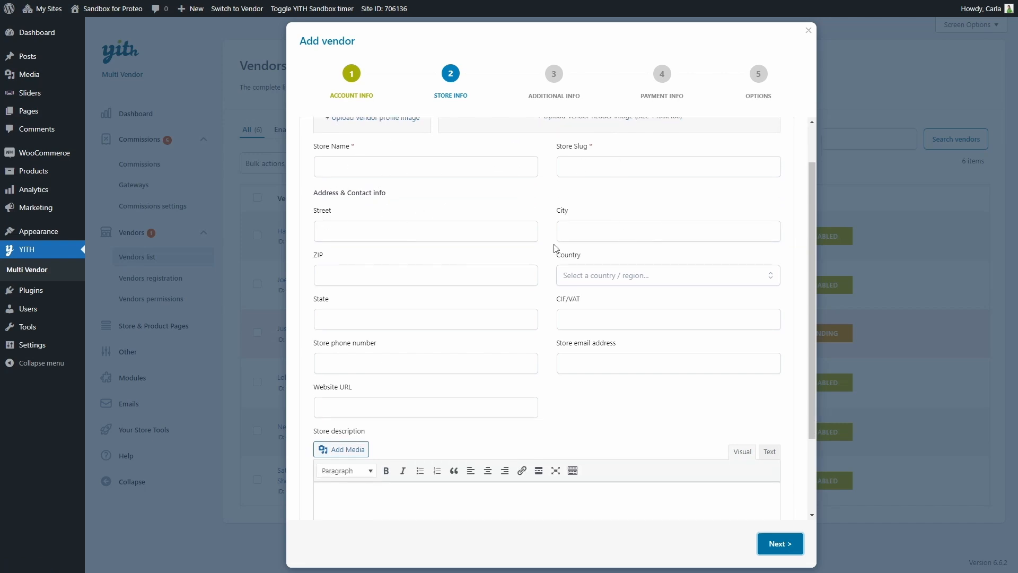
{"action": "scroll", "coordinate": [611, 287], "scroll_direction": "down", "scroll_amount": 2}
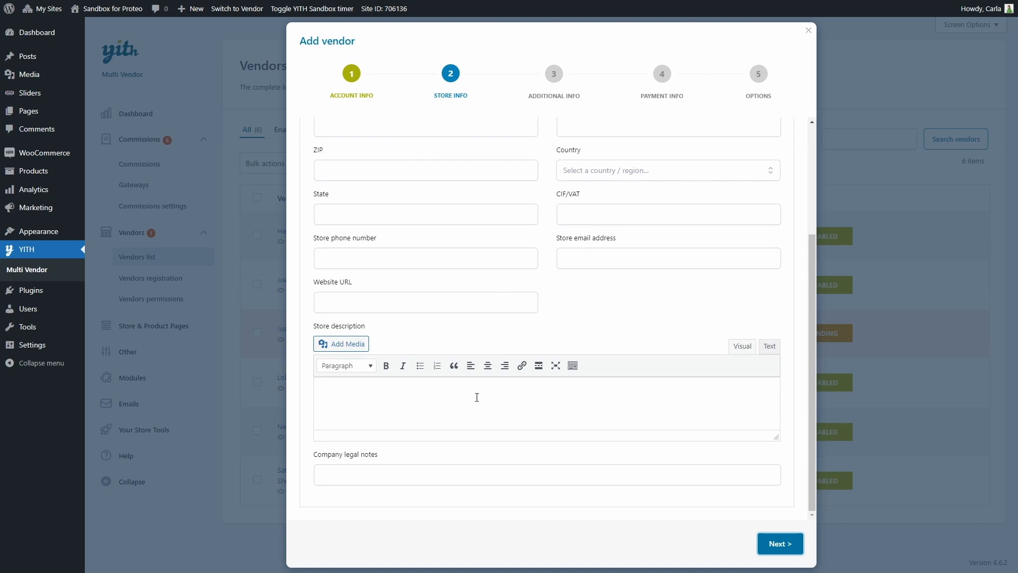
{"action": "scroll", "coordinate": [530, 291], "scroll_direction": "up", "scroll_amount": 1}
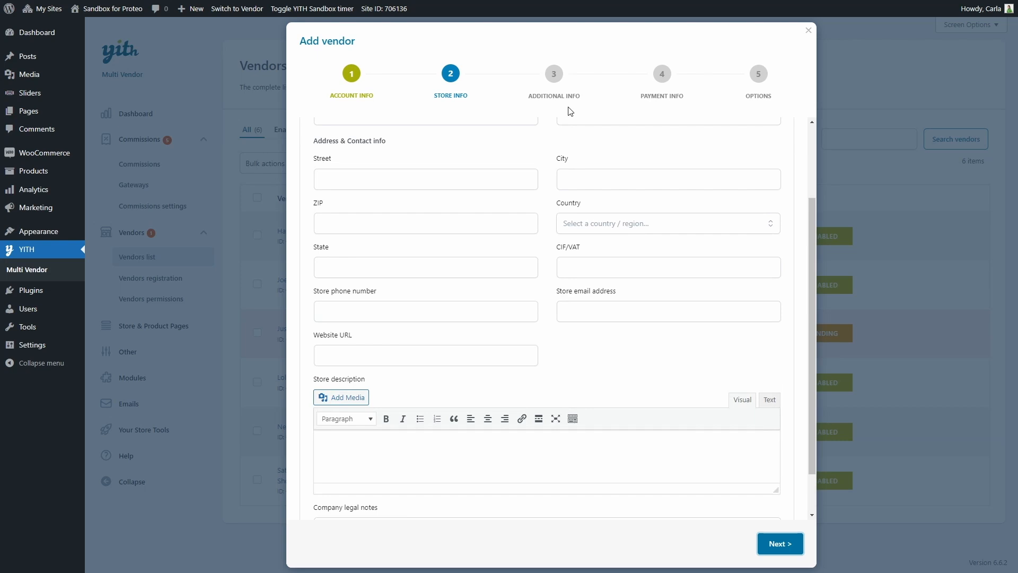
{"action": "scroll", "coordinate": [555, 255], "scroll_direction": "down", "scroll_amount": 1}
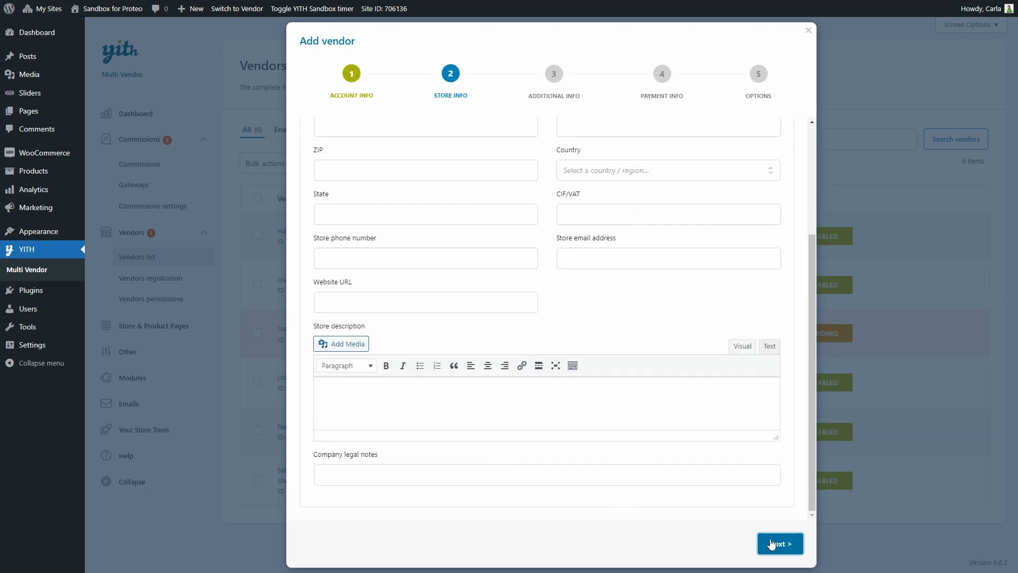
{"action": "left_click", "coordinate": [775, 544]}
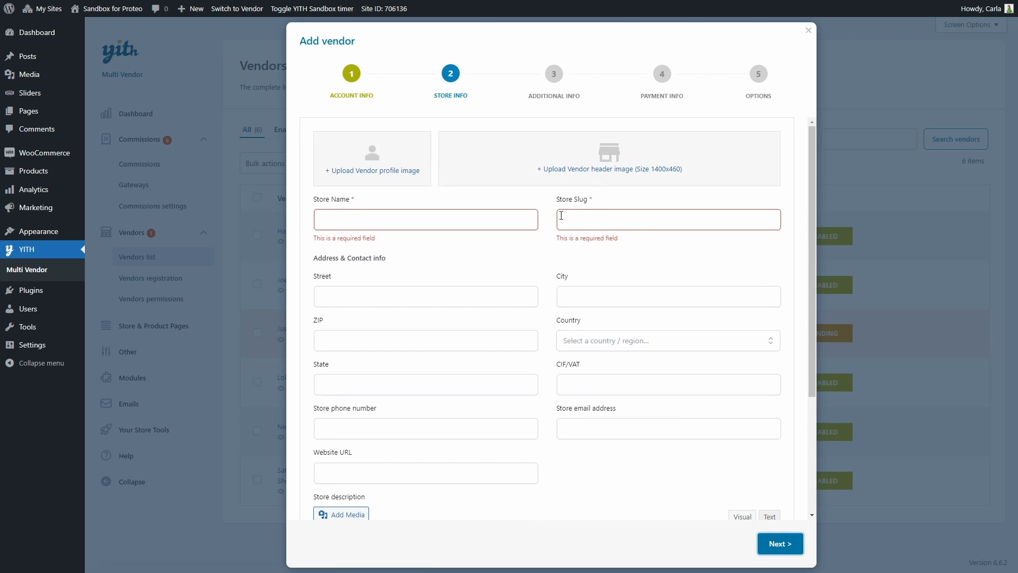
{"action": "left_click", "coordinate": [401, 219]}
{"action": "type", "text": "John Doe Shop"}
{"action": "key", "text": "Tab"}
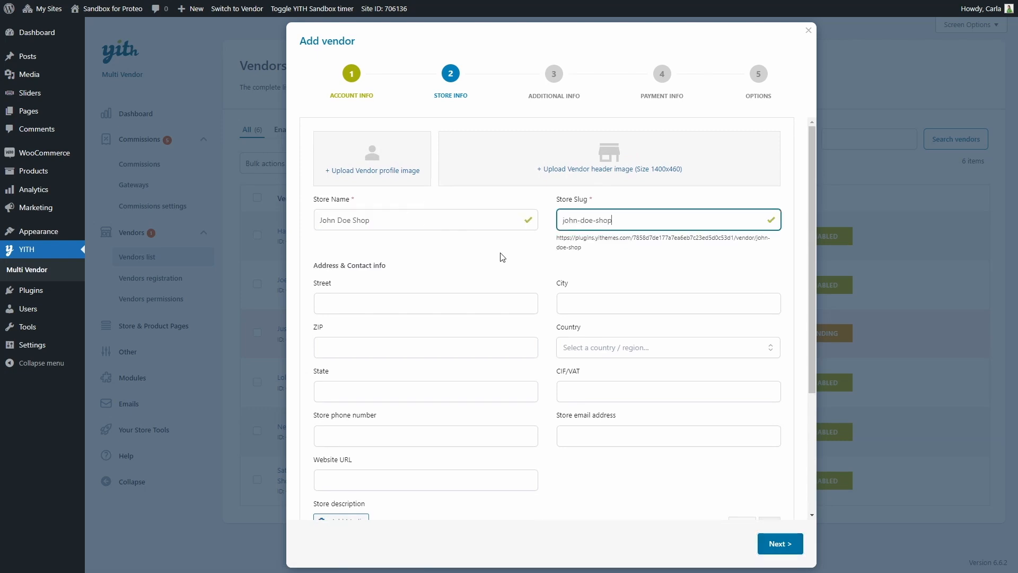
{"action": "left_click", "coordinate": [782, 544]}
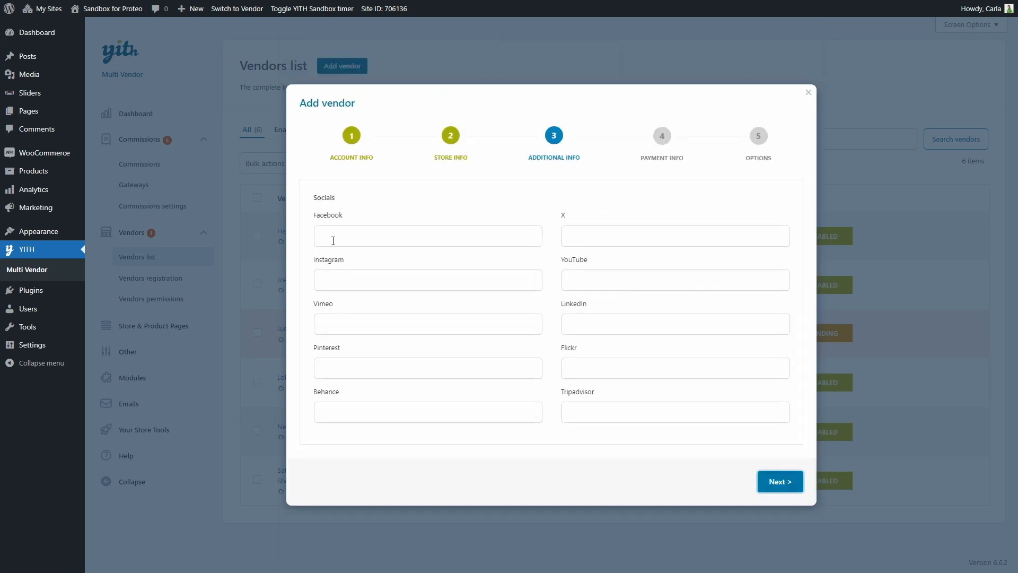
Leave the new vendor's social and payment details empty, and set a different commission percentage of 70% for this vendor.
{"action": "left_click", "coordinate": [770, 490]}
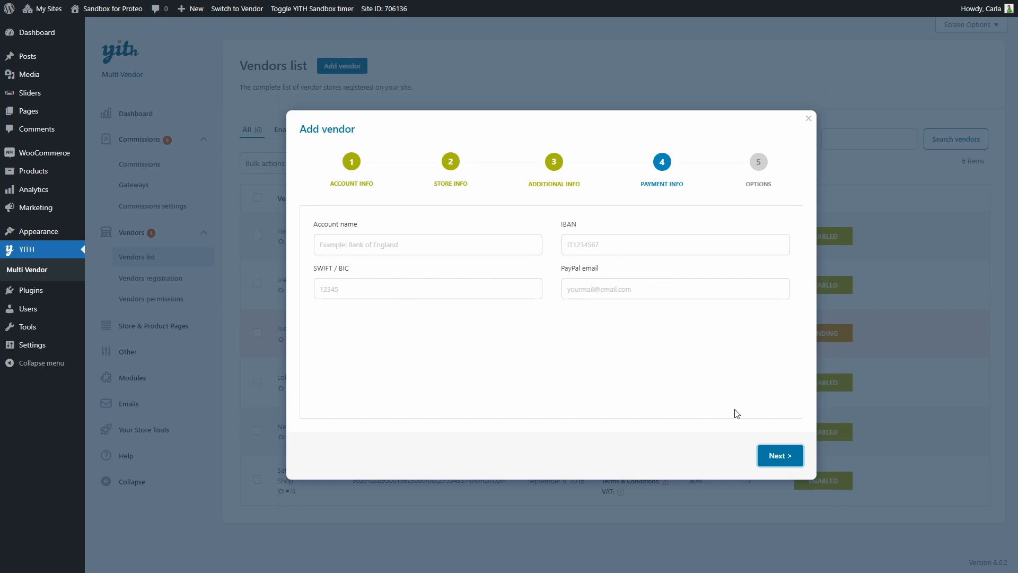
{"action": "left_click", "coordinate": [778, 463]}
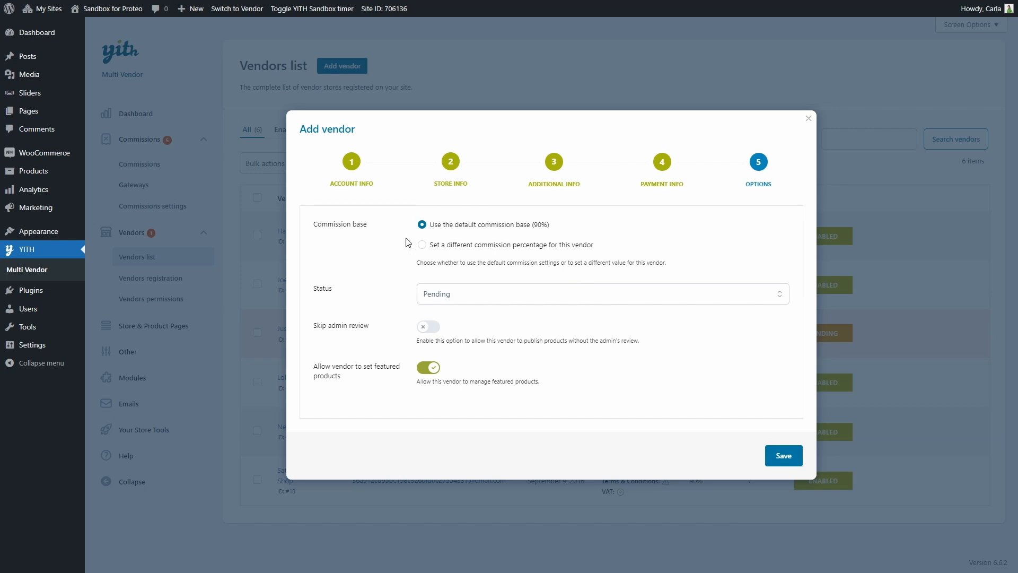
{"action": "left_click", "coordinate": [438, 246]}
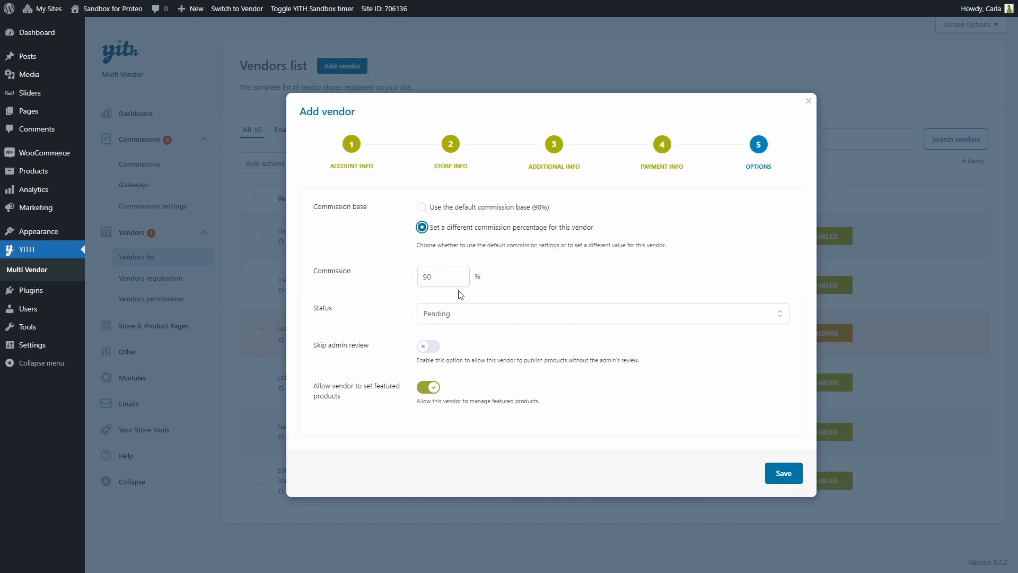
{"action": "double_click", "coordinate": [432, 273]}
{"action": "type", "text": "70"}
Keep the new vendor's status as Pending, try the Skip admin review option on and back off, and save the vendor.
{"action": "left_click", "coordinate": [480, 321]}
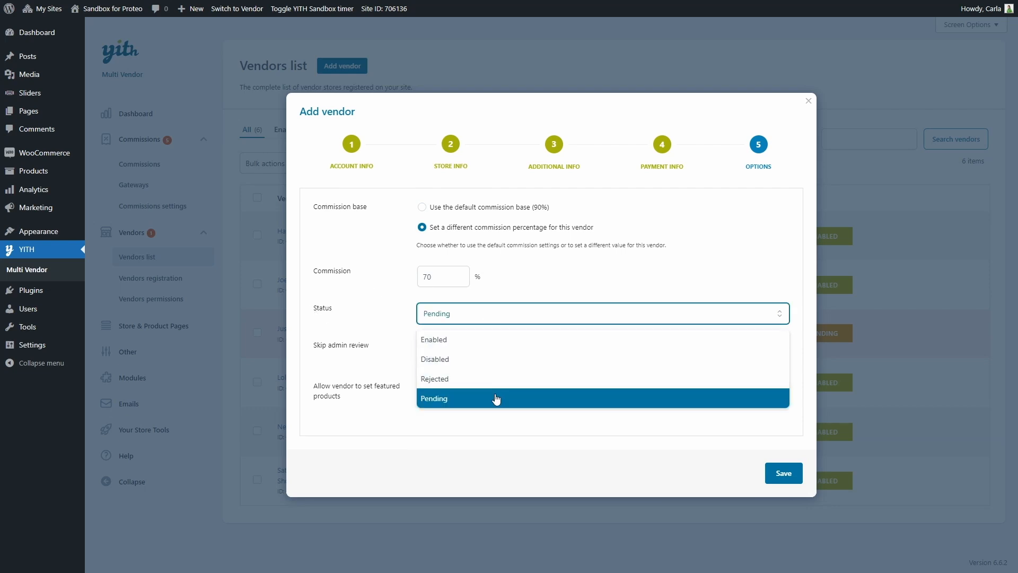
{"action": "left_click", "coordinate": [495, 322]}
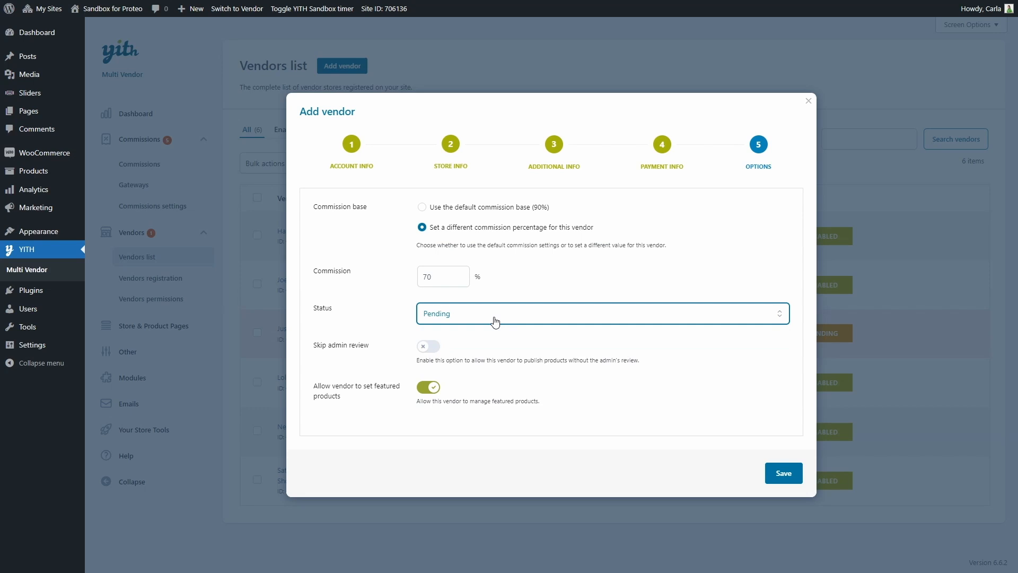
{"action": "left_click", "coordinate": [430, 347]}
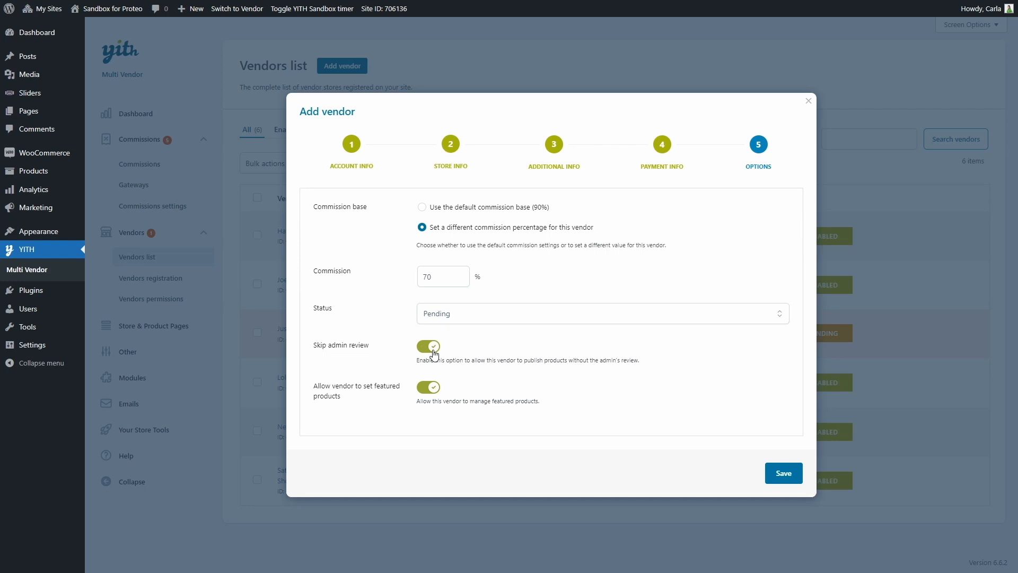
{"action": "left_click", "coordinate": [432, 348]}
{"action": "left_click", "coordinate": [783, 472]}
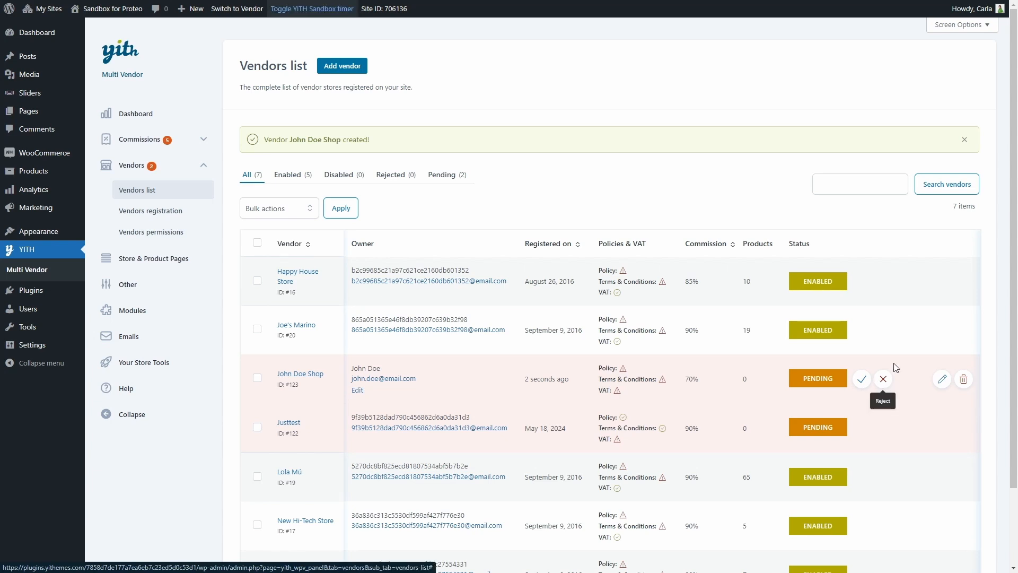
In the vendors registration settings, search for a home page, reselect Become a vendor as the registration page, and highlight the shortcode [yith_wcmv_become_a_vendor].
{"action": "left_click", "coordinate": [176, 212]}
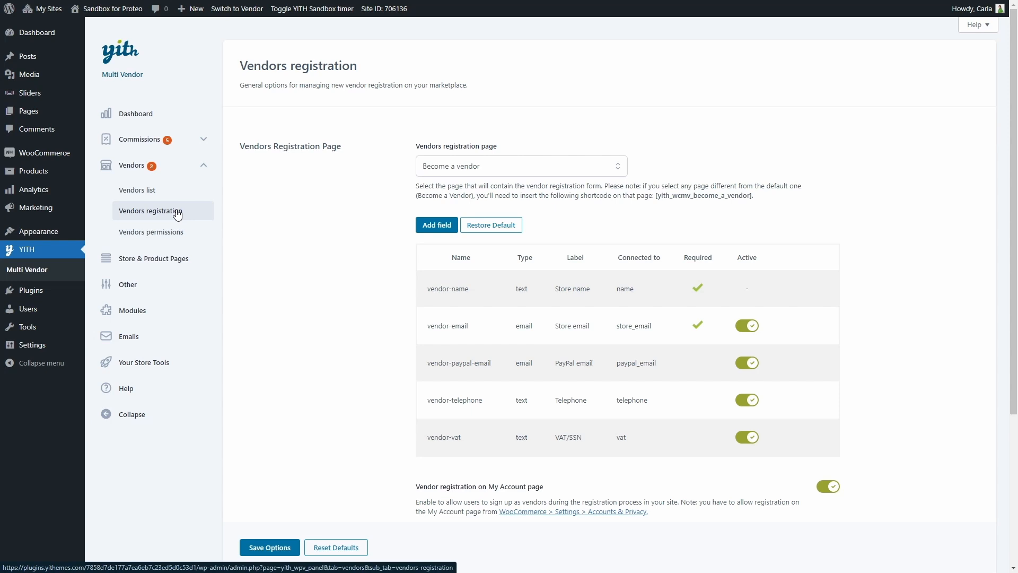
{"action": "left_click", "coordinate": [482, 168]}
{"action": "type", "text": "home"}
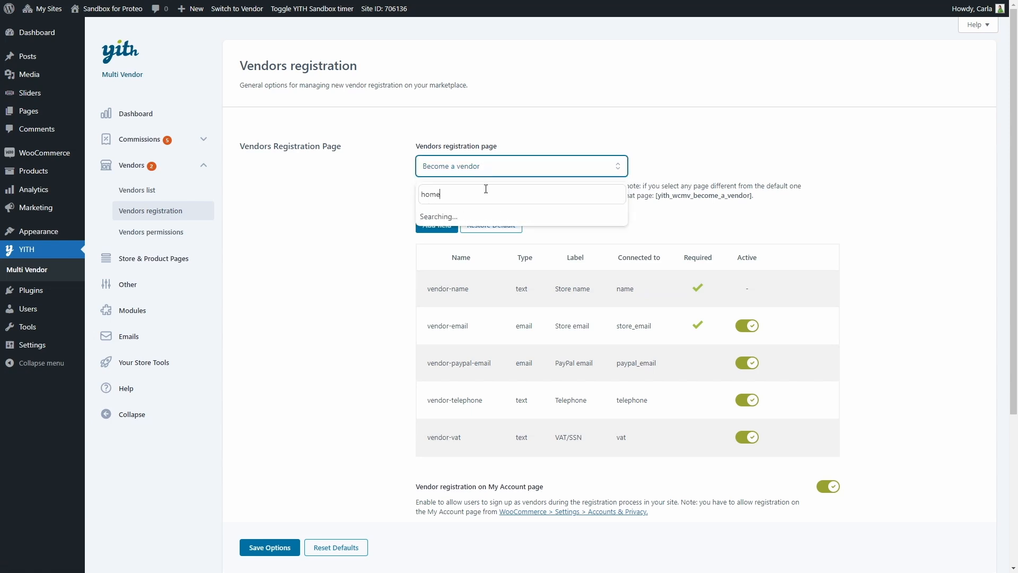
{"action": "left_click", "coordinate": [484, 216]}
{"action": "left_click", "coordinate": [483, 169]}
{"action": "type", "text": "become"}
{"action": "left_click", "coordinate": [481, 214]}
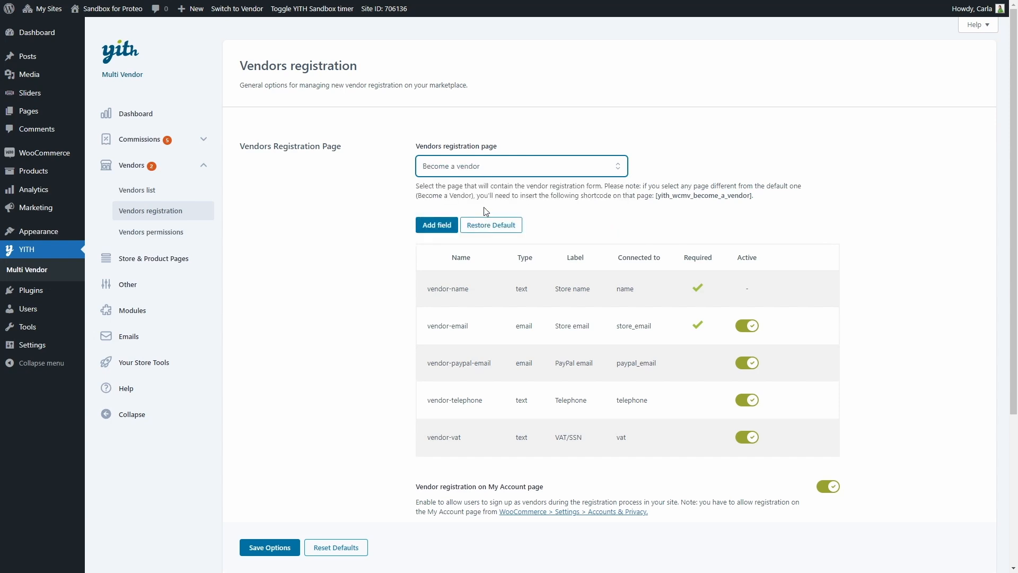
{"action": "left_click_drag", "start_coordinate": [655, 195], "coordinate": [753, 195]}
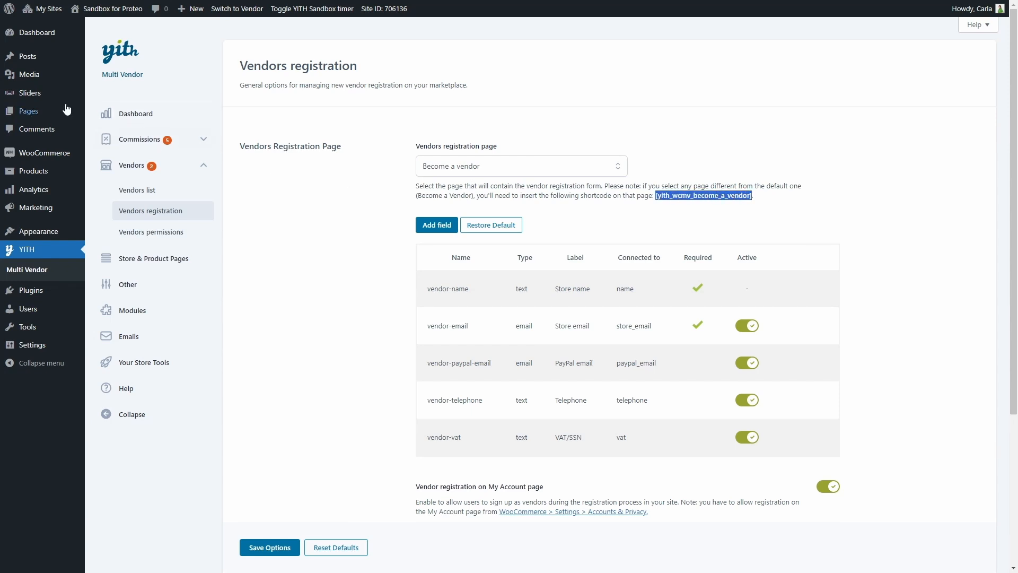
{"action": "left_click", "coordinate": [691, 198]}
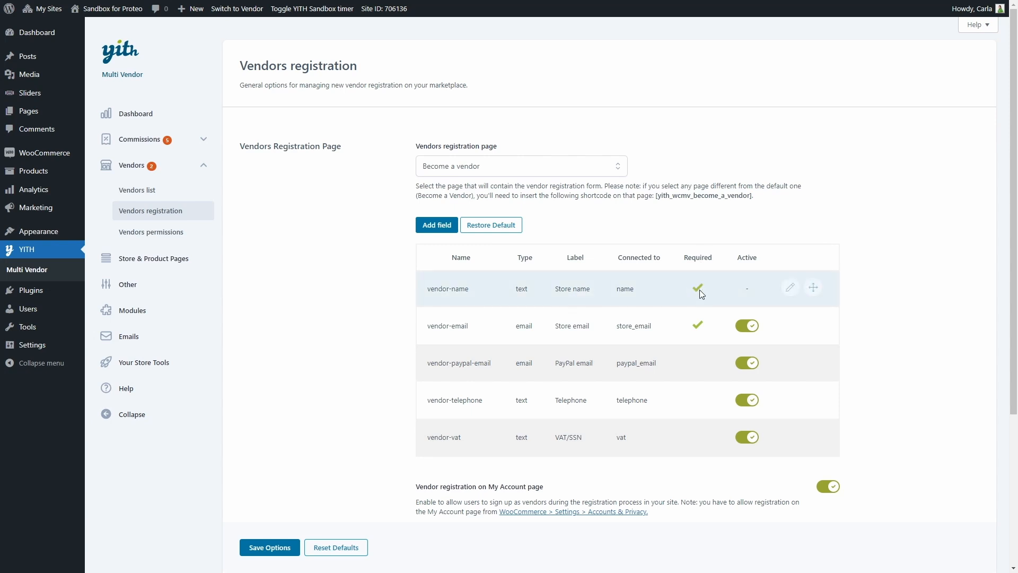
Deactivate the vendor-email registration field and reactivate it, and try out reordering its row.
{"action": "left_click", "coordinate": [746, 326]}
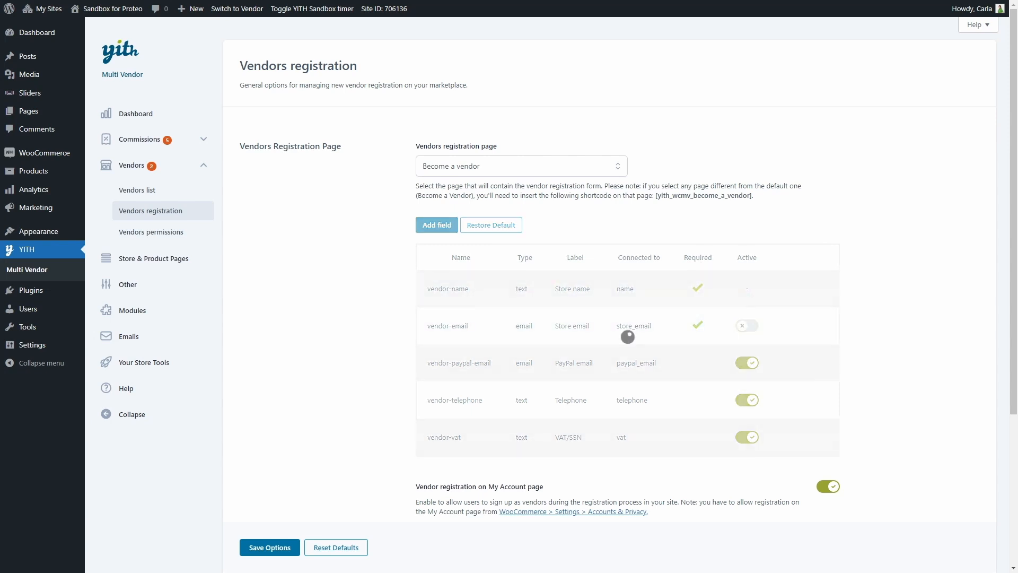
{"action": "left_click", "coordinate": [747, 326]}
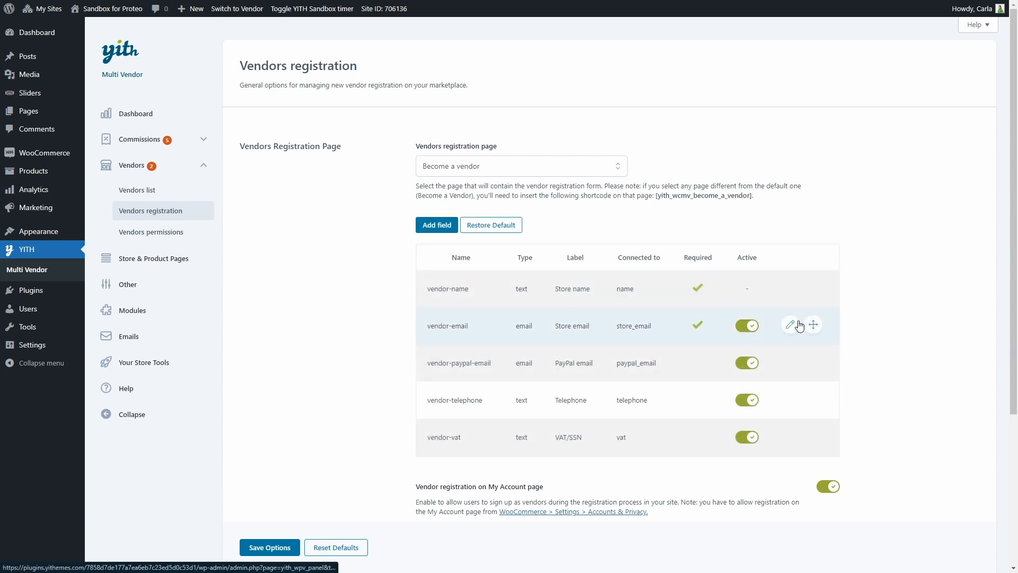
{"action": "mouse_move", "coordinate": [813, 325]}
{"action": "left_mouse_down"}
{"action": "mouse_move", "coordinate": [828, 436]}
{"action": "mouse_move", "coordinate": [806, 403]}
{"action": "mouse_move", "coordinate": [811, 322]}
{"action": "left_mouse_up"}
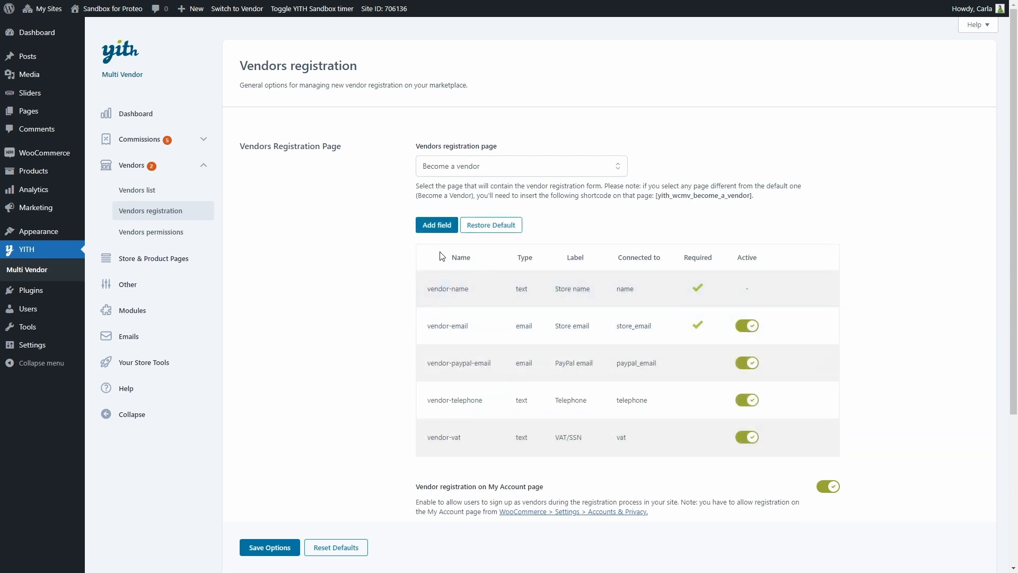
Add a new vendor registration field named selfmade and set its type to Select.
{"action": "left_click", "coordinate": [427, 224]}
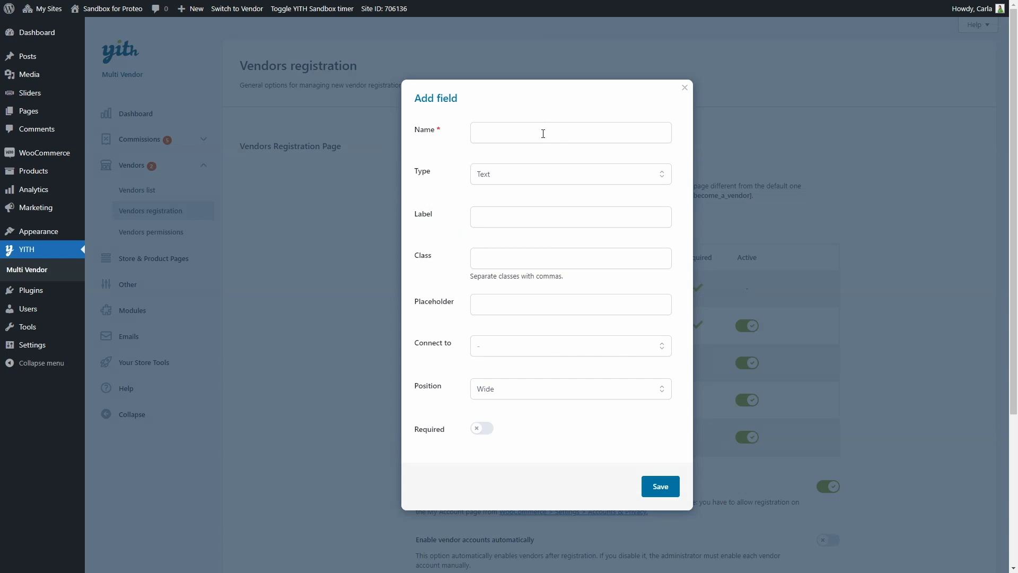
{"action": "left_click", "coordinate": [542, 133]}
{"action": "type", "text": "selfmade"}
{"action": "left_click", "coordinate": [524, 177]}
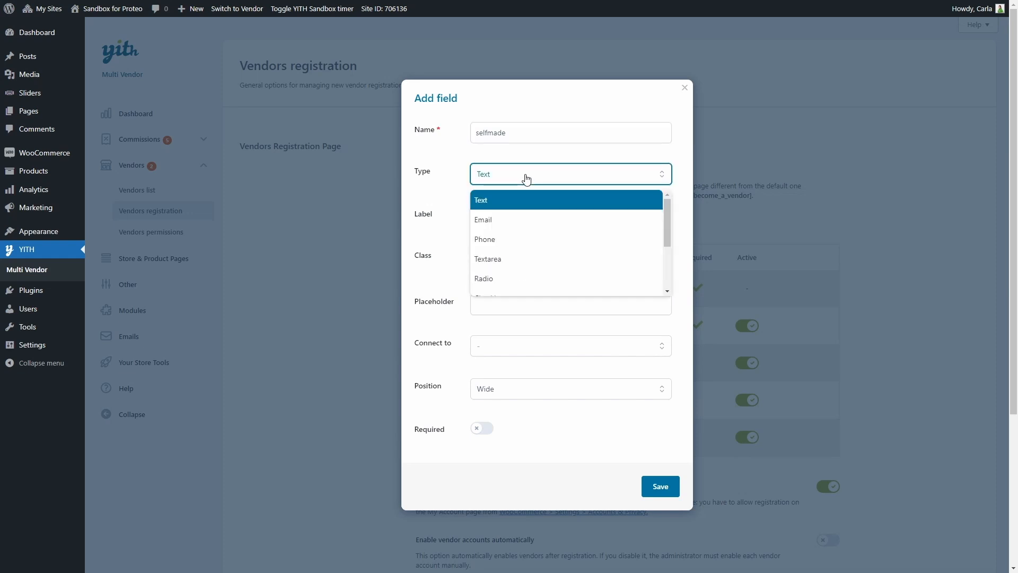
{"action": "scroll", "coordinate": [495, 215], "scroll_direction": "down", "scroll_amount": 3}
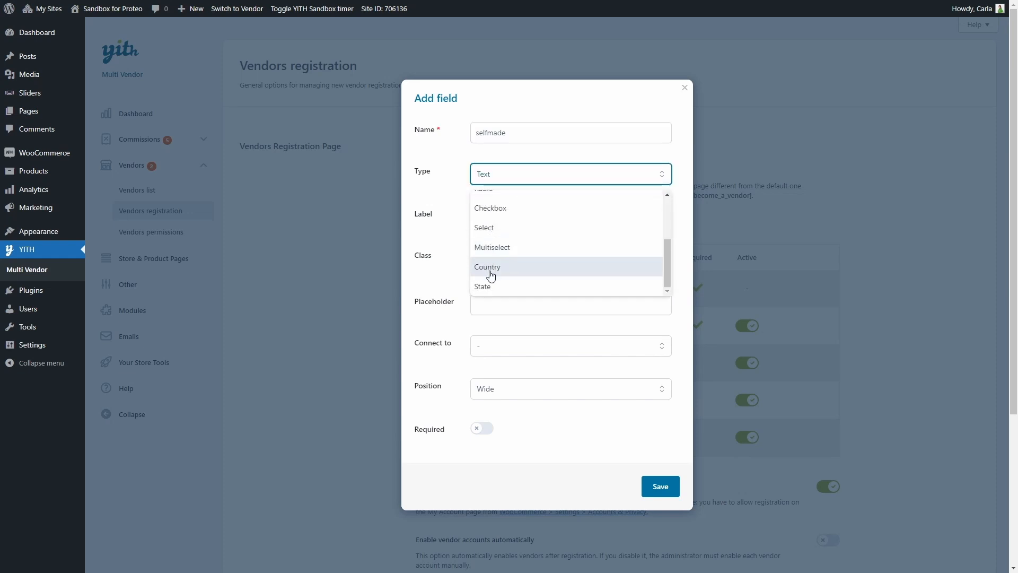
{"action": "scroll", "coordinate": [496, 236], "scroll_direction": "up", "scroll_amount": 2}
{"action": "scroll", "coordinate": [497, 234], "scroll_direction": "up", "scroll_amount": 2}
{"action": "scroll", "coordinate": [496, 249], "scroll_direction": "down", "scroll_amount": 2}
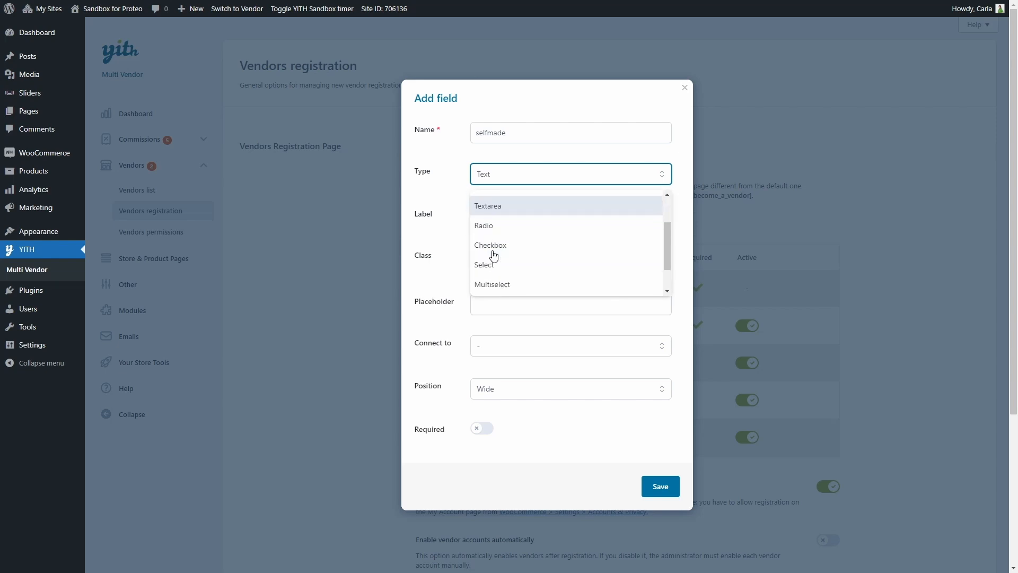
{"action": "left_click", "coordinate": [493, 263]}
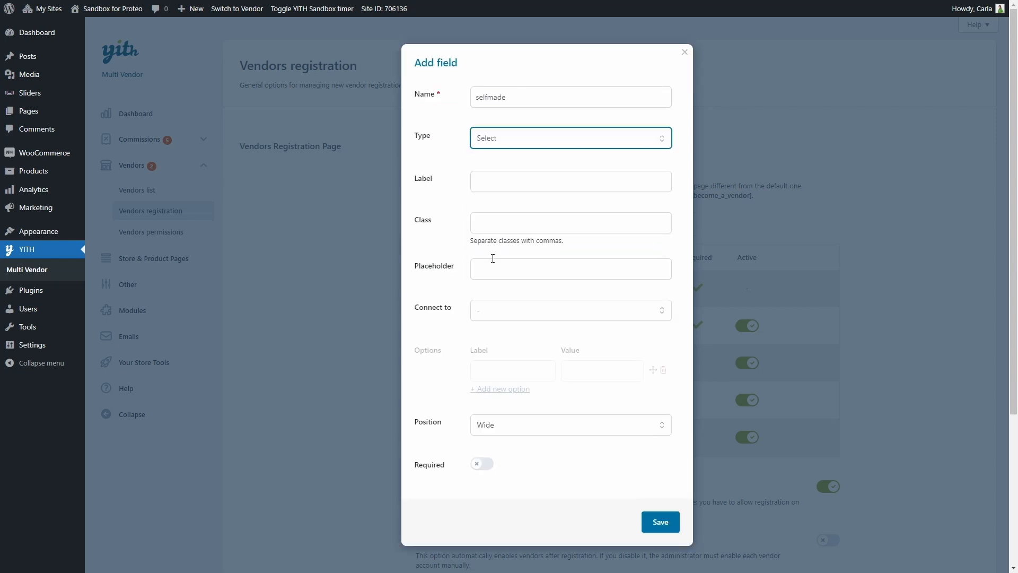
Label the field "Do you create/build/produce the products you sell?" and review the Connect to choices, leaving it unconnected.
{"action": "left_click", "coordinate": [500, 186]}
{"action": "type", "text": "Do you create/build/produce the products you sell?"}
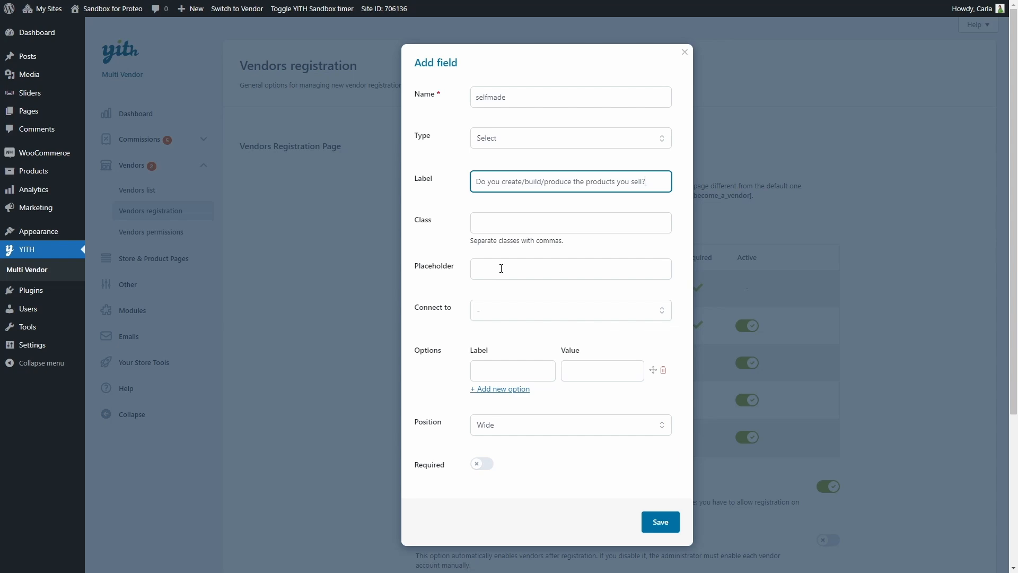
{"action": "left_click", "coordinate": [508, 319]}
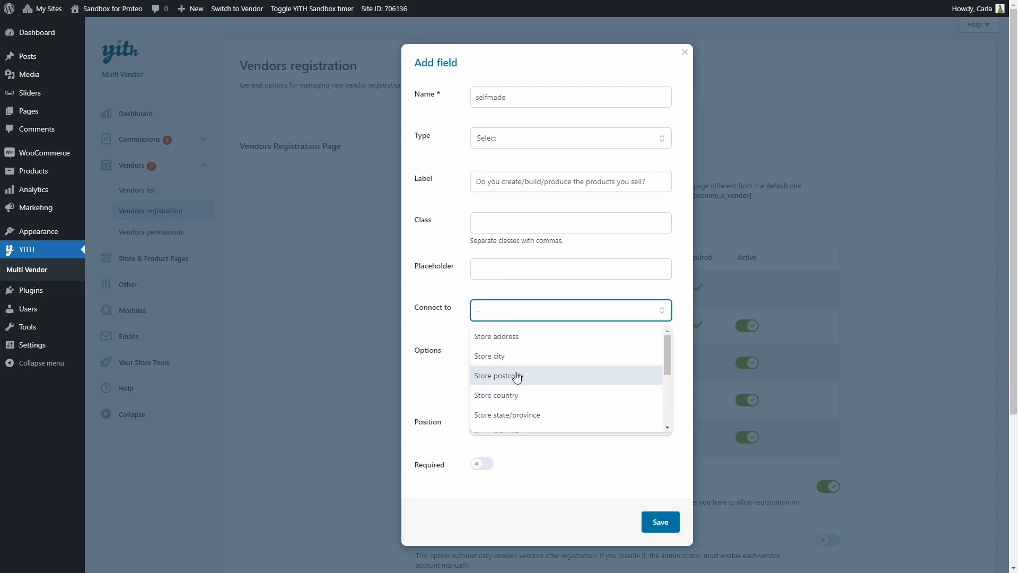
{"action": "scroll", "coordinate": [525, 403], "scroll_direction": "down", "scroll_amount": 3}
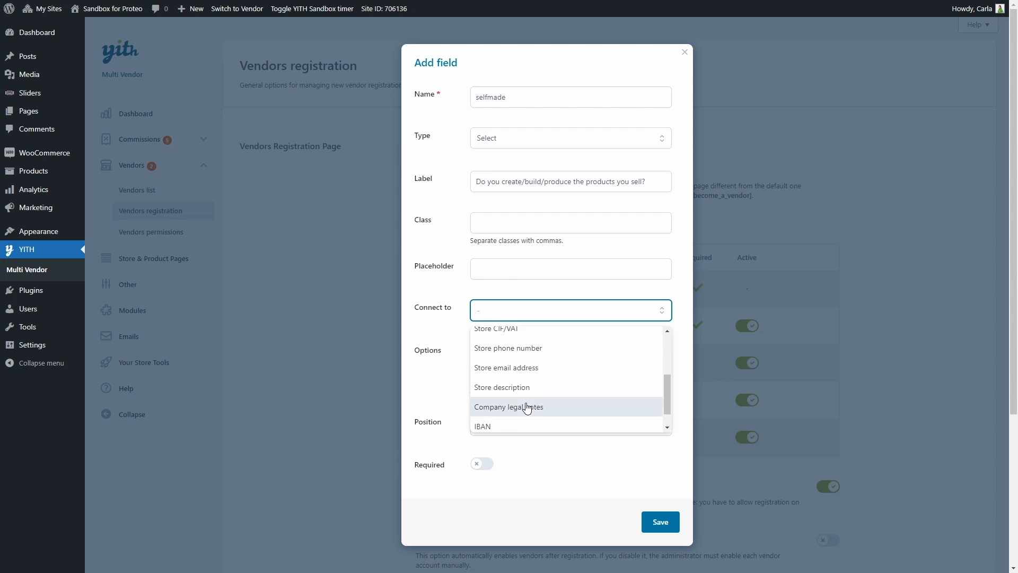
{"action": "left_click", "coordinate": [525, 315]}
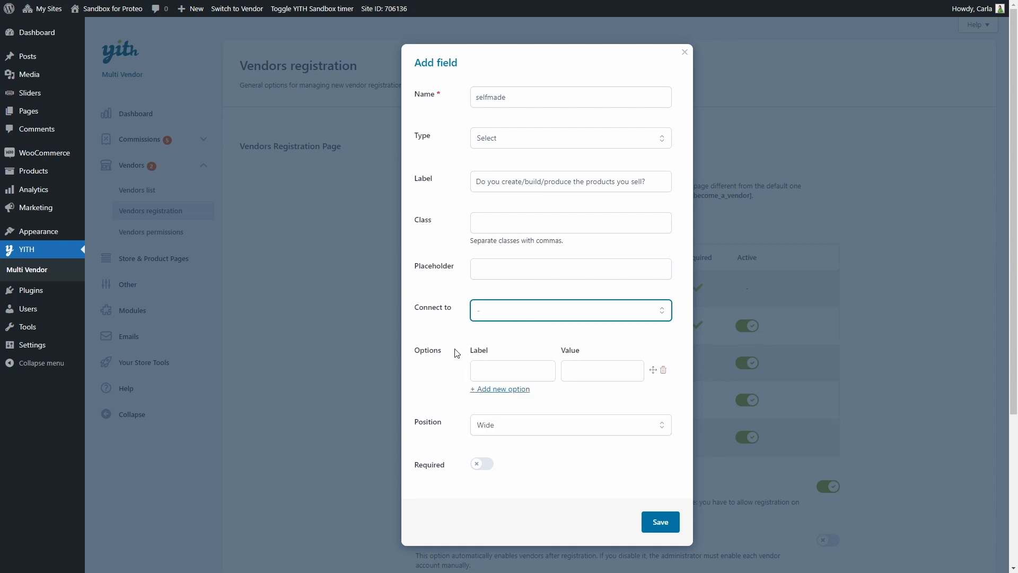
Give the selfmade field two options, Yes and No, each with a value matching its label.
{"action": "left_click", "coordinate": [492, 372]}
{"action": "type", "text": "Yes\tYes"}
{"action": "left_click", "coordinate": [492, 391]}
{"action": "left_click", "coordinate": [492, 390]}
{"action": "type", "text": "No"}
{"action": "key", "text": "Tab"}
{"action": "type", "text": "No"}
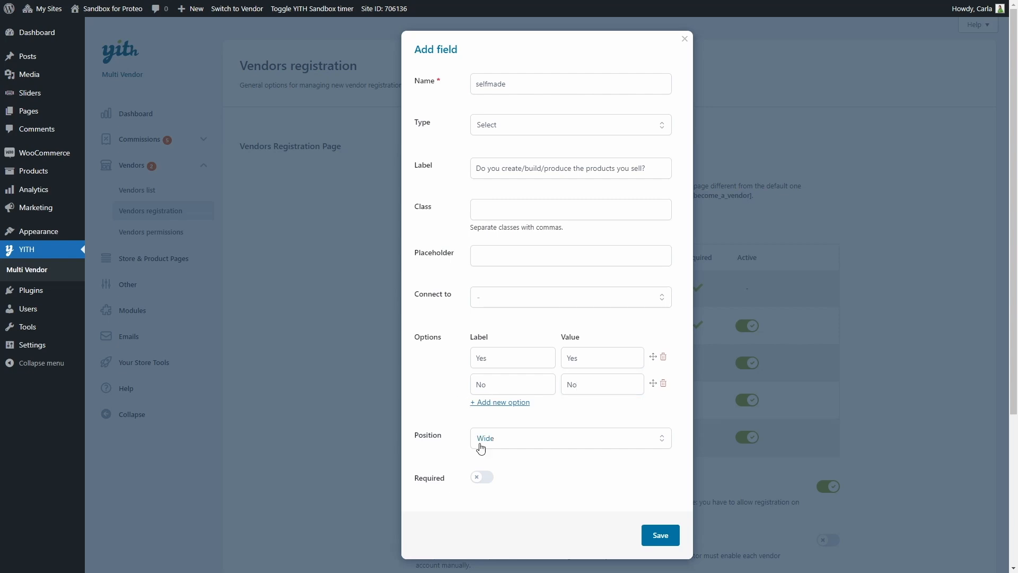
Keep the field's position as Wide, make it required, and save both the field and the registration options.
{"action": "left_click", "coordinate": [487, 448]}
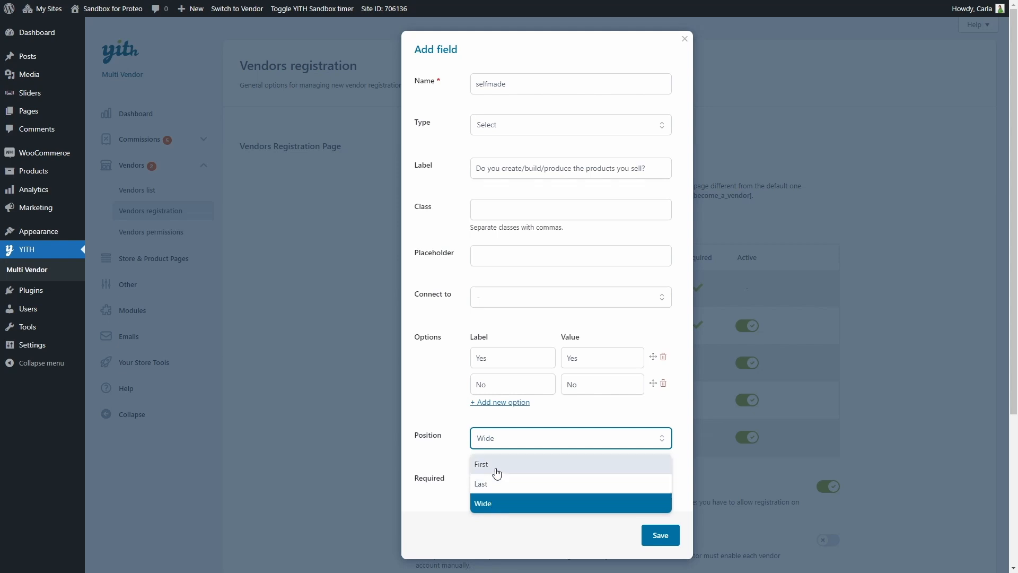
{"action": "left_click", "coordinate": [503, 440]}
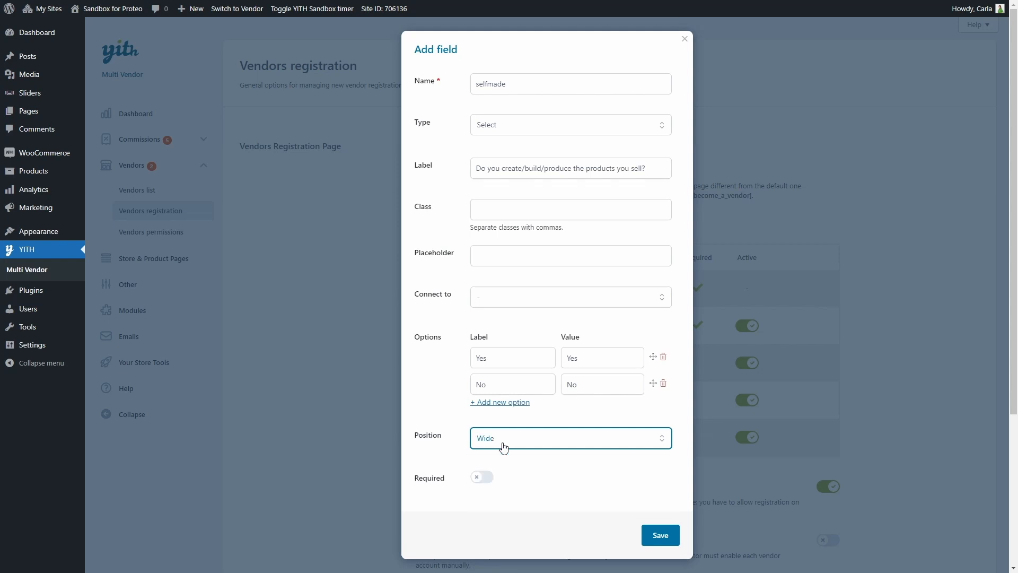
{"action": "left_click", "coordinate": [486, 477]}
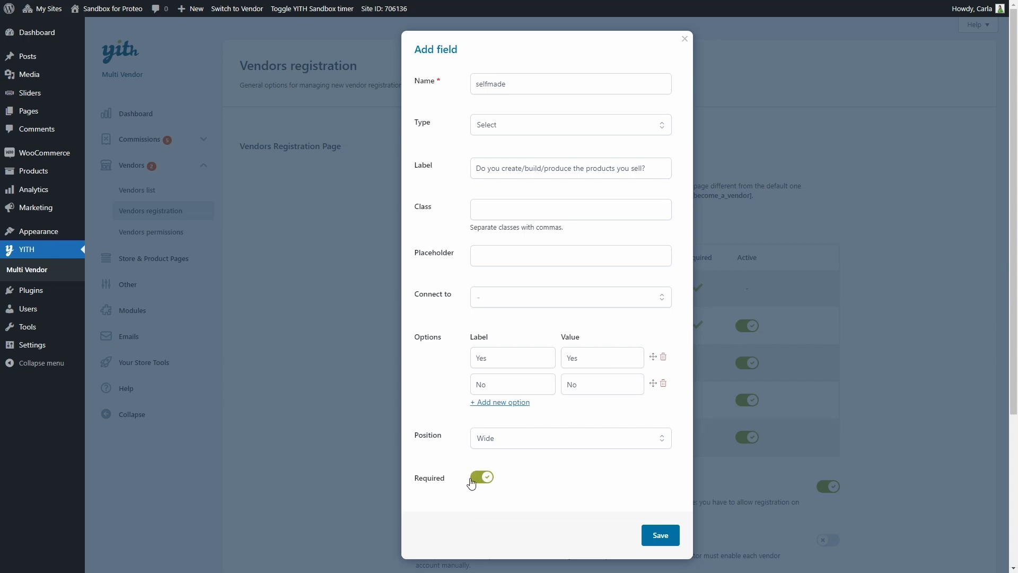
{"action": "left_click", "coordinate": [660, 534]}
{"action": "scroll", "coordinate": [652, 541], "scroll_direction": "down", "scroll_amount": 4}
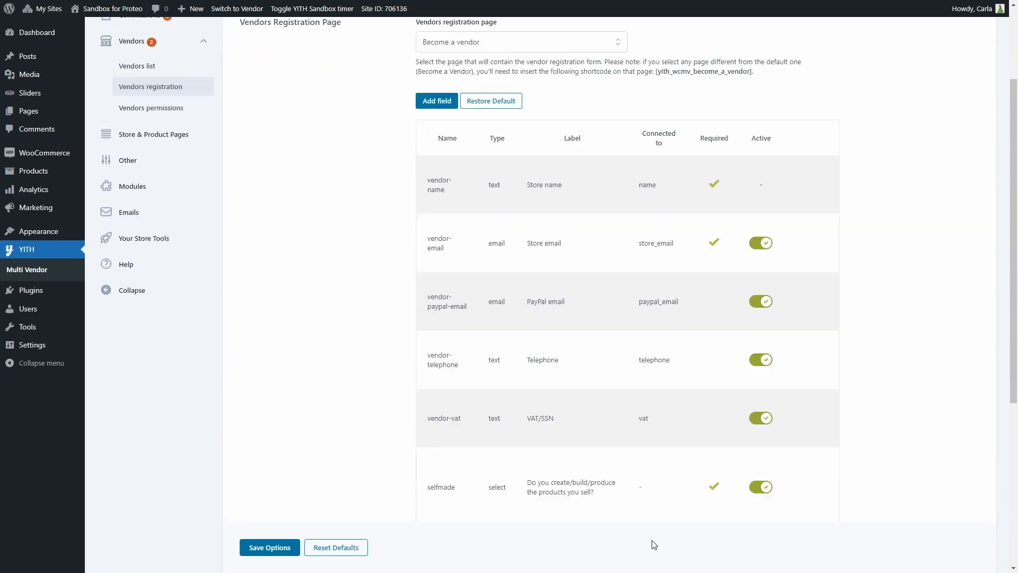
{"action": "left_click", "coordinate": [269, 547]}
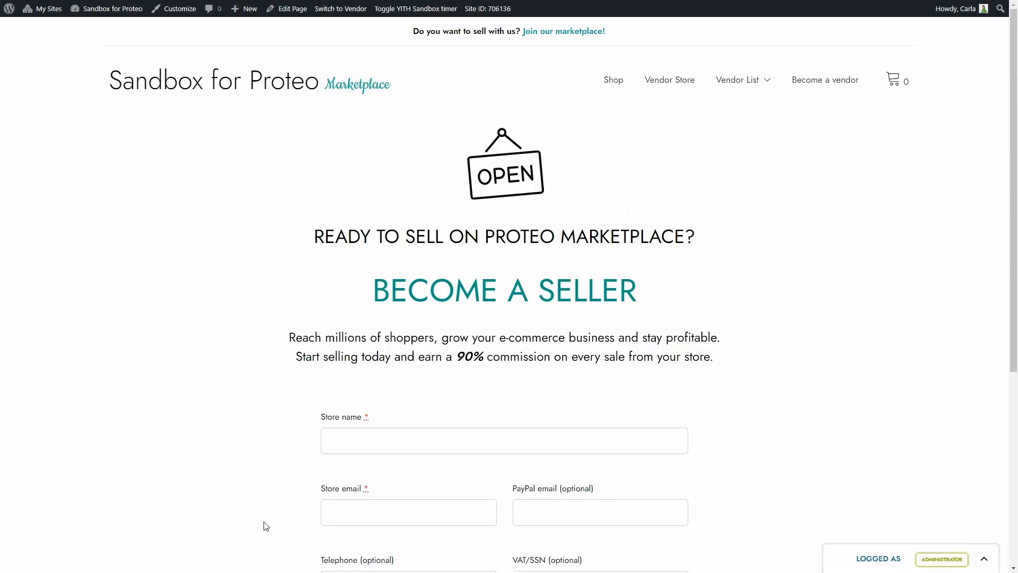
On the storefront's Become a vendor page, examine the registration form and try the answer No for the new product question.
{"action": "scroll", "coordinate": [479, 396], "scroll_direction": "down", "scroll_amount": 2}
{"action": "scroll", "coordinate": [318, 316], "scroll_direction": "down", "scroll_amount": 2}
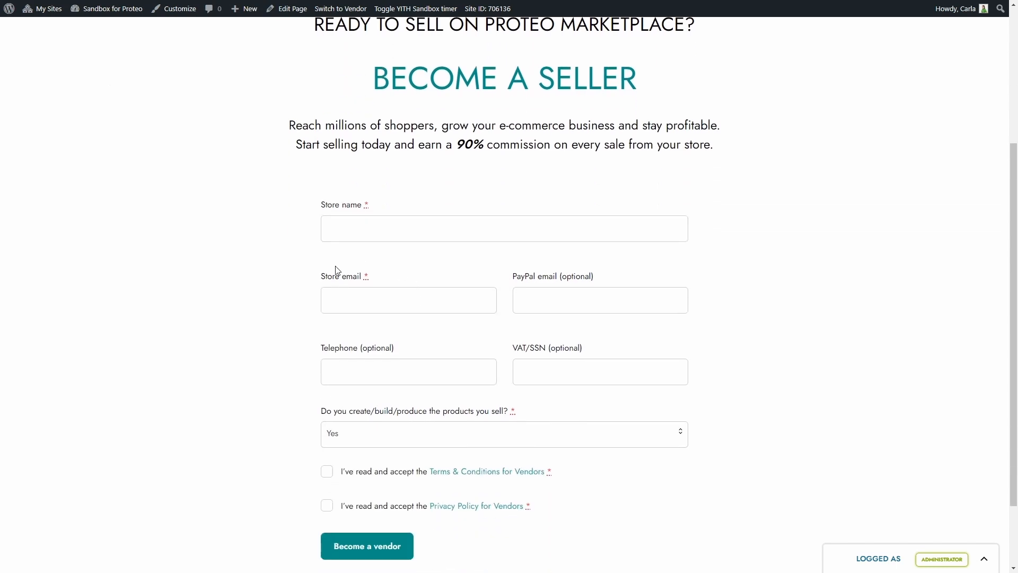
{"action": "scroll", "coordinate": [424, 331], "scroll_direction": "down", "scroll_amount": 2}
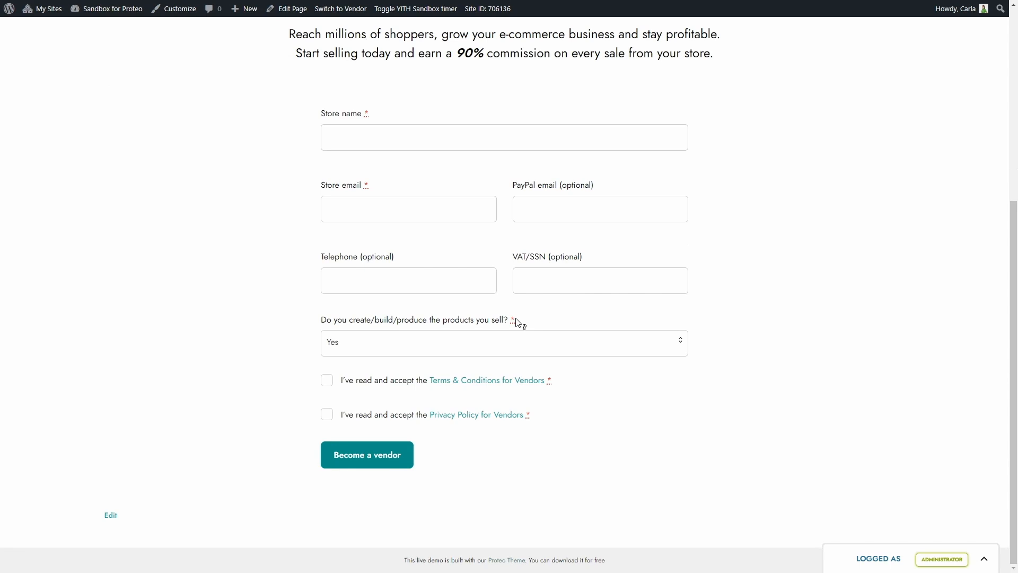
{"action": "left_click", "coordinate": [475, 349]}
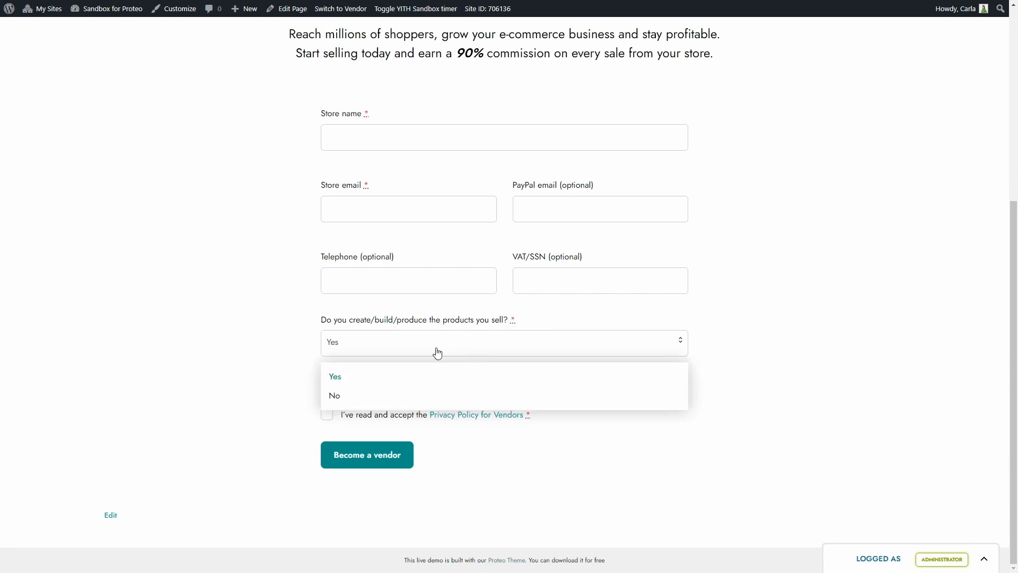
{"action": "left_click", "coordinate": [334, 397]}
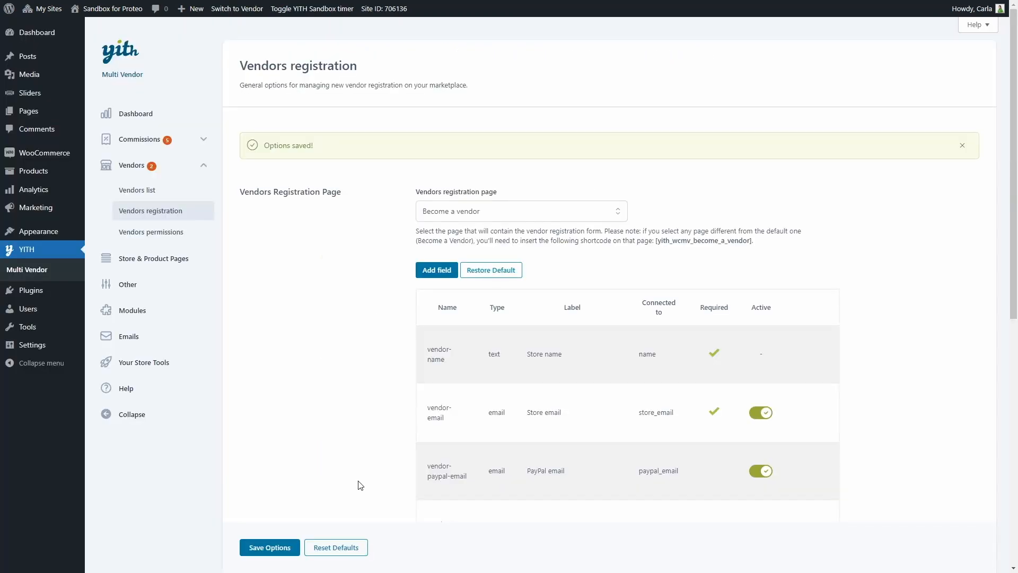
Review the remaining registration options for My Account sign-up, automatic account enabling, Terms & Conditions and Privacy Policy.
{"action": "scroll", "coordinate": [359, 484], "scroll_direction": "down", "scroll_amount": 4}
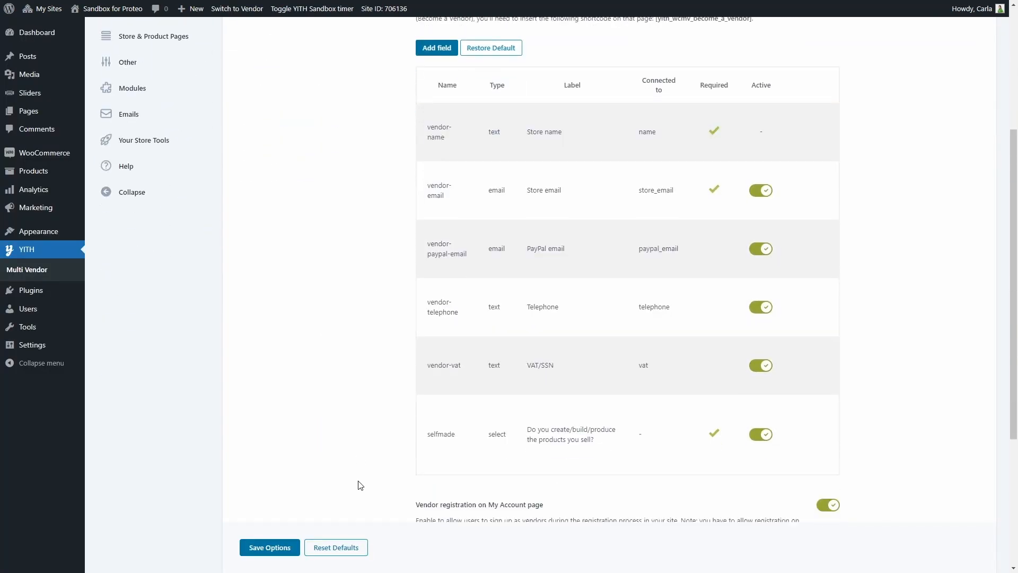
{"action": "scroll", "coordinate": [358, 484], "scroll_direction": "down", "scroll_amount": 5}
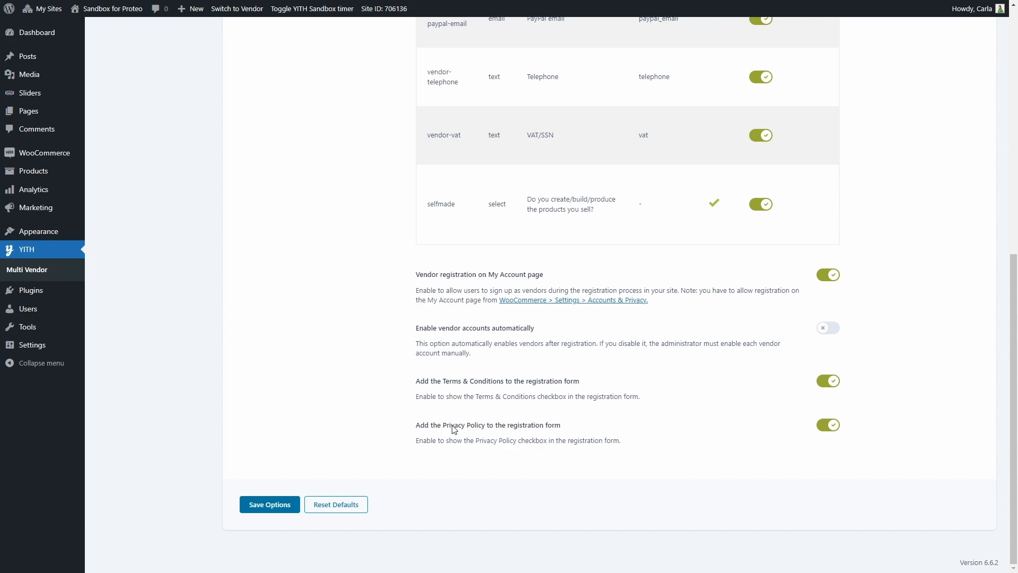
{"action": "scroll", "coordinate": [453, 429], "scroll_direction": "up", "scroll_amount": 9}
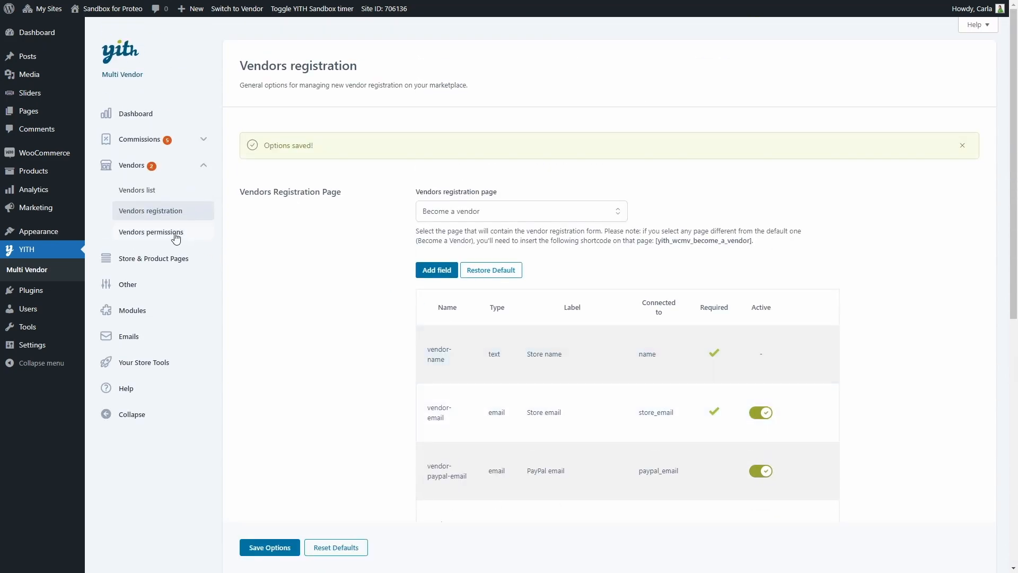
In the vendors permissions settings, enable the media button in the text editor, and try the product number limit on and back off.
{"action": "left_click", "coordinate": [152, 235]}
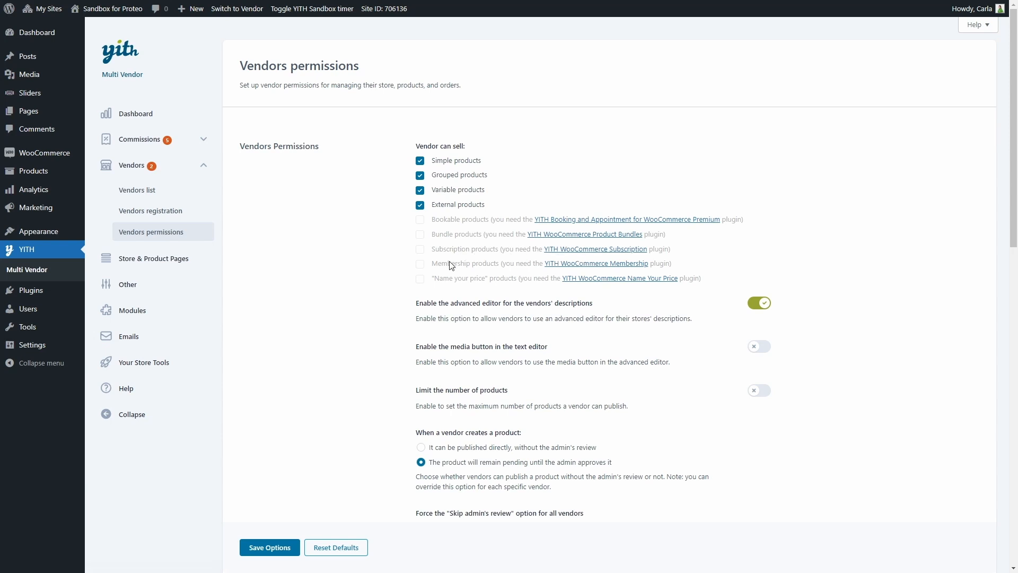
{"action": "scroll", "coordinate": [614, 287], "scroll_direction": "down", "scroll_amount": 2}
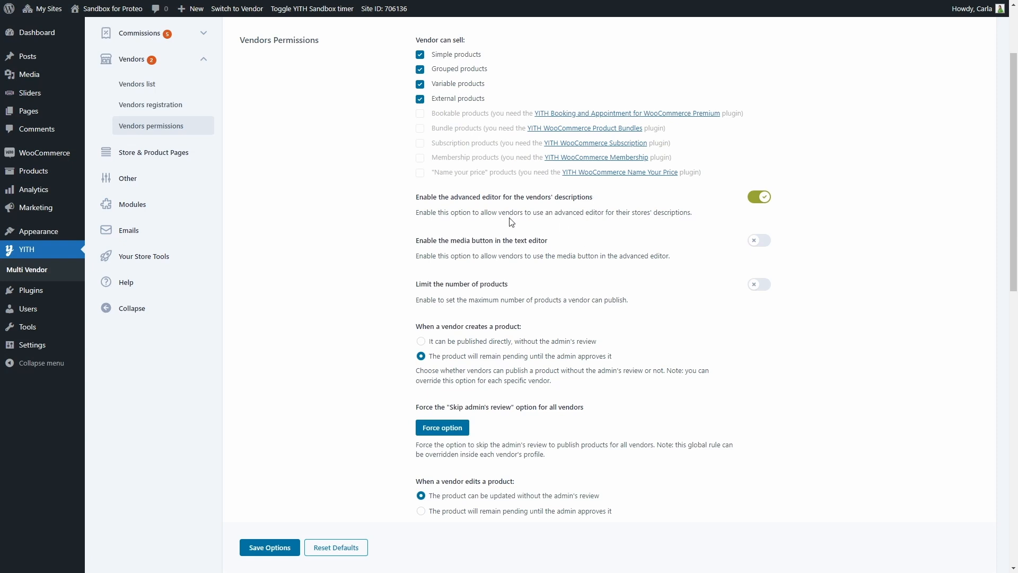
{"action": "left_click", "coordinate": [756, 241]}
{"action": "left_click", "coordinate": [757, 285]}
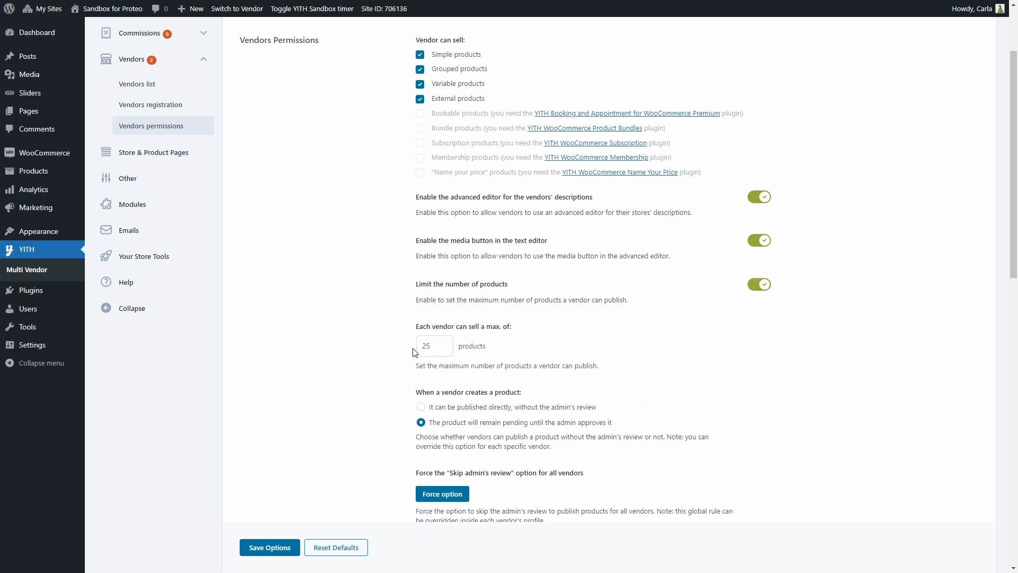
{"action": "left_click", "coordinate": [757, 285]}
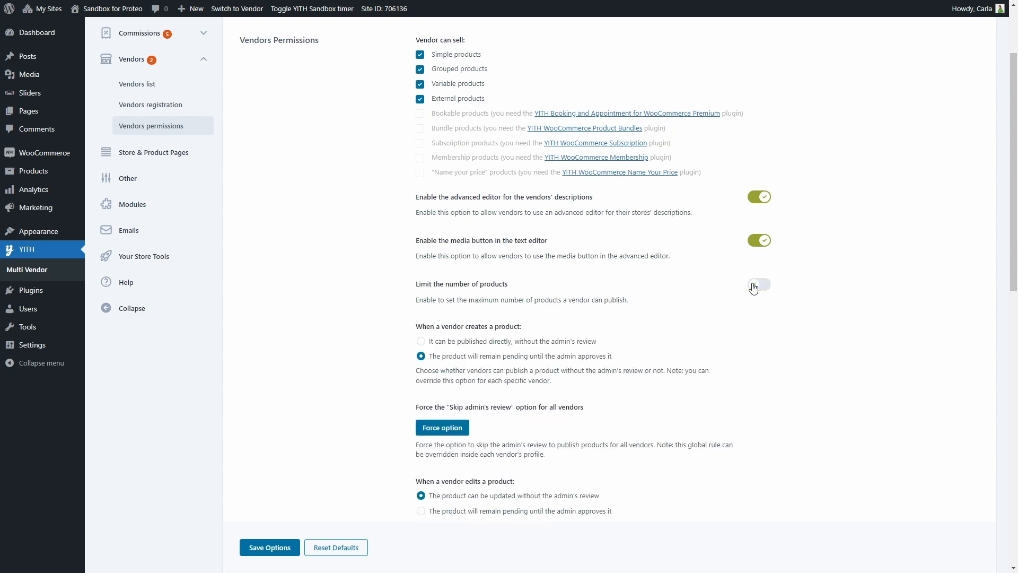
Review the product approval, store, order and synchronization permissions without changing them, and save the vendors permissions options.
{"action": "scroll", "coordinate": [753, 285], "scroll_direction": "down", "scroll_amount": 2}
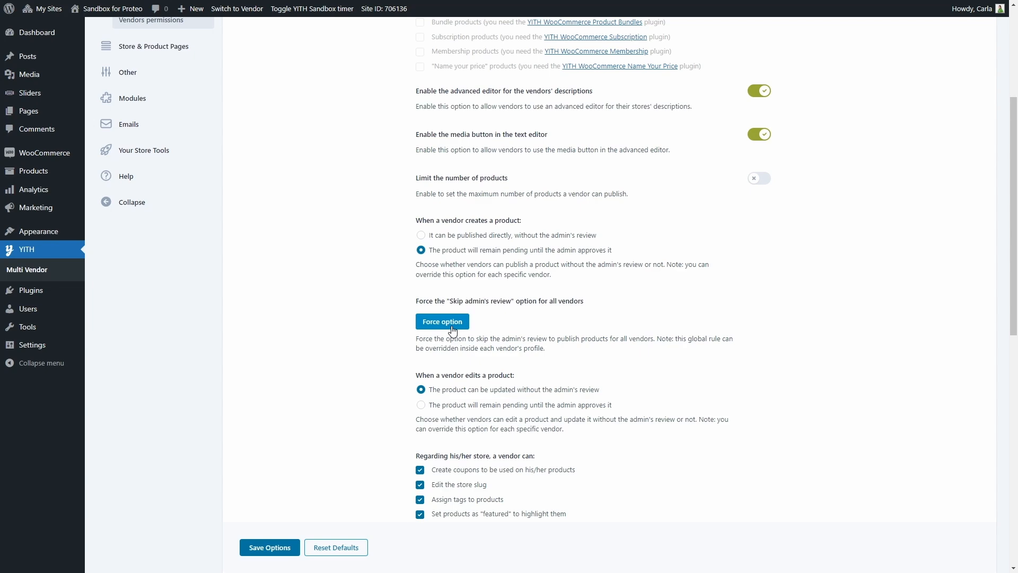
{"action": "scroll", "coordinate": [452, 330], "scroll_direction": "down", "scroll_amount": 4}
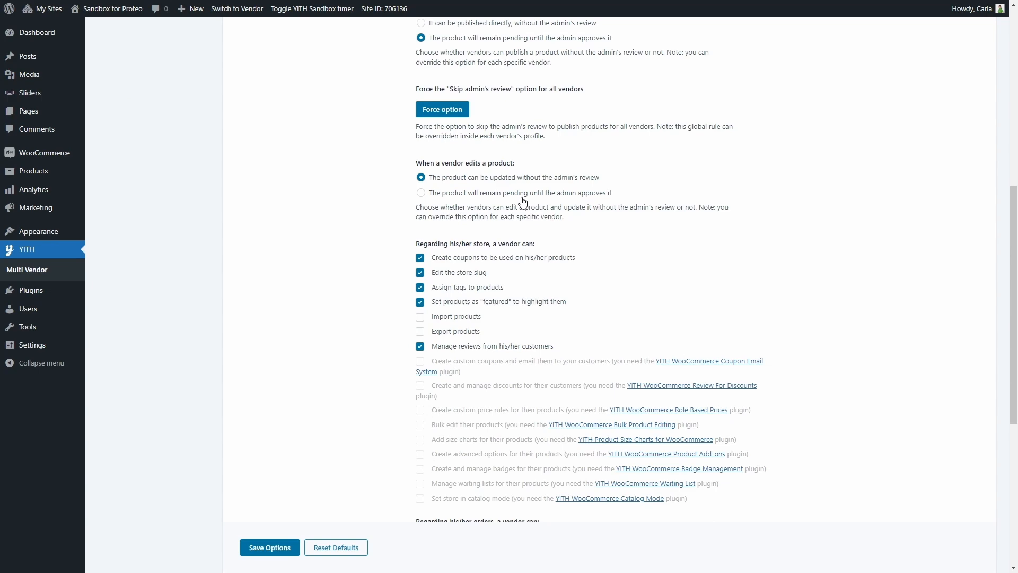
{"action": "scroll", "coordinate": [523, 200], "scroll_direction": "down", "scroll_amount": 2}
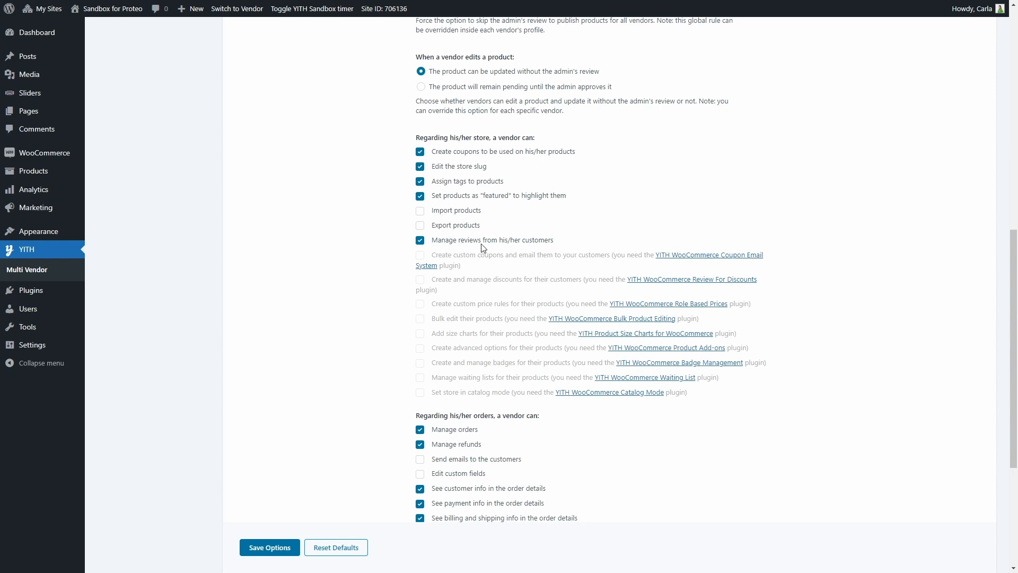
{"action": "scroll", "coordinate": [525, 244], "scroll_direction": "down", "scroll_amount": 1}
{"action": "scroll", "coordinate": [525, 244], "scroll_direction": "down", "scroll_amount": 1}
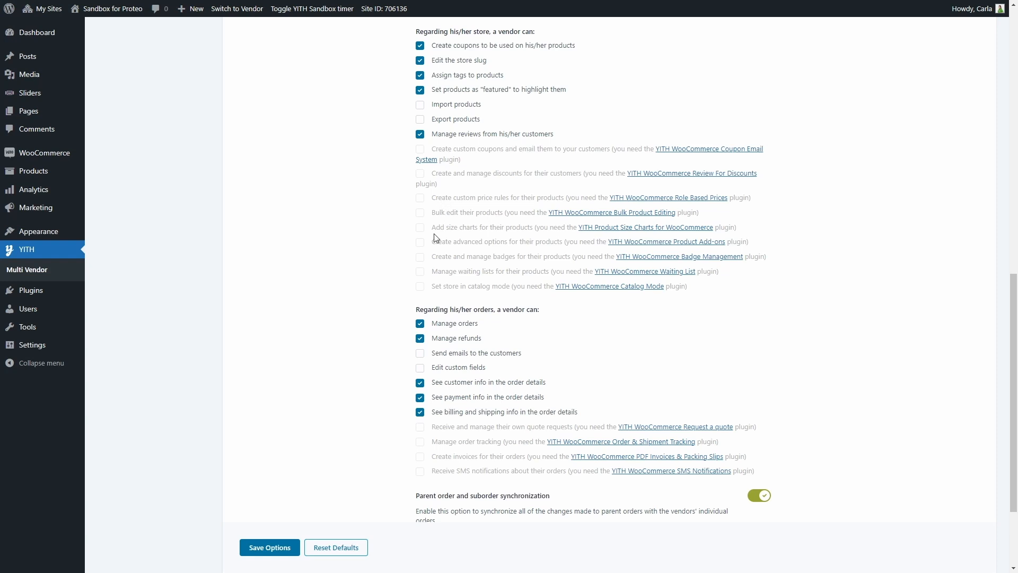
{"action": "scroll", "coordinate": [501, 314], "scroll_direction": "down", "scroll_amount": 3}
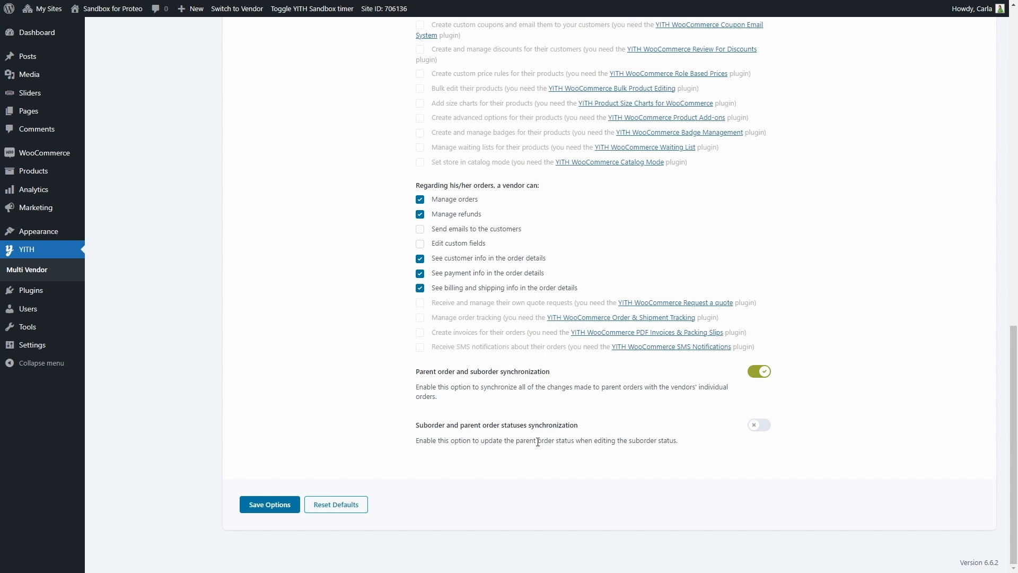
{"action": "left_click", "coordinate": [272, 501]}
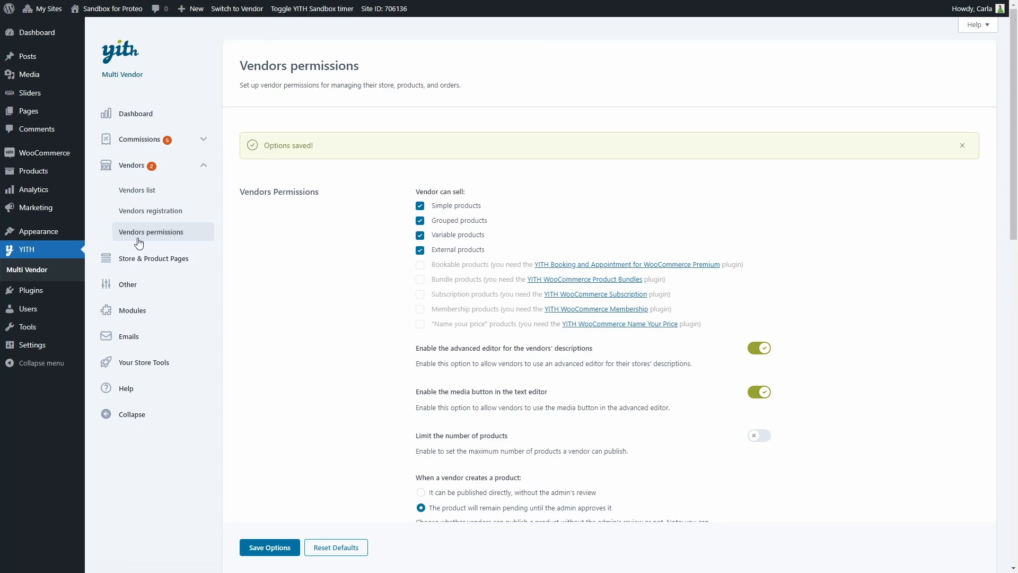
In the general Store & Product Pages settings, enable hiding products of stores in vacation mode and save the options.
{"action": "left_click", "coordinate": [154, 265]}
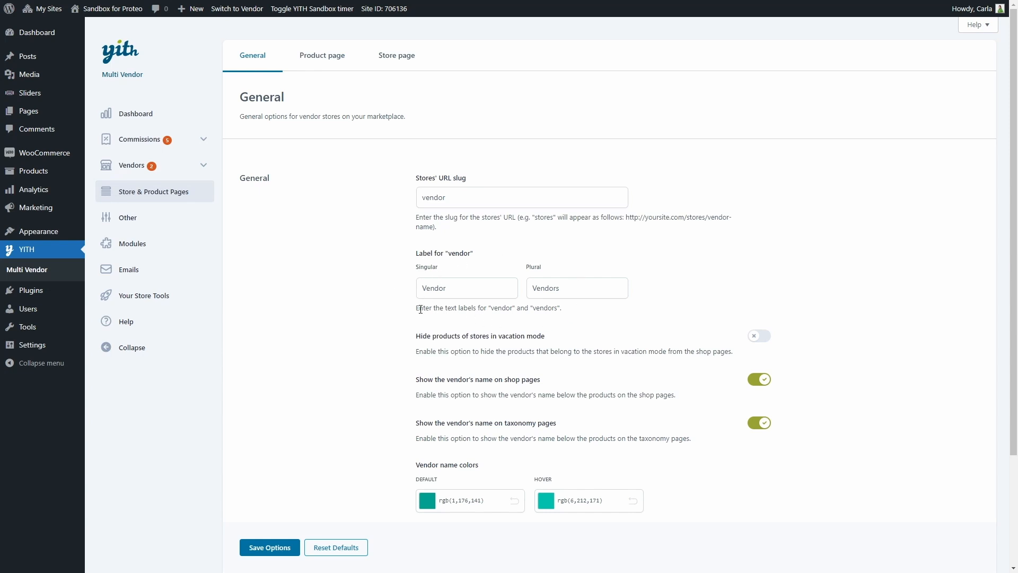
{"action": "scroll", "coordinate": [420, 309], "scroll_direction": "down", "scroll_amount": 3}
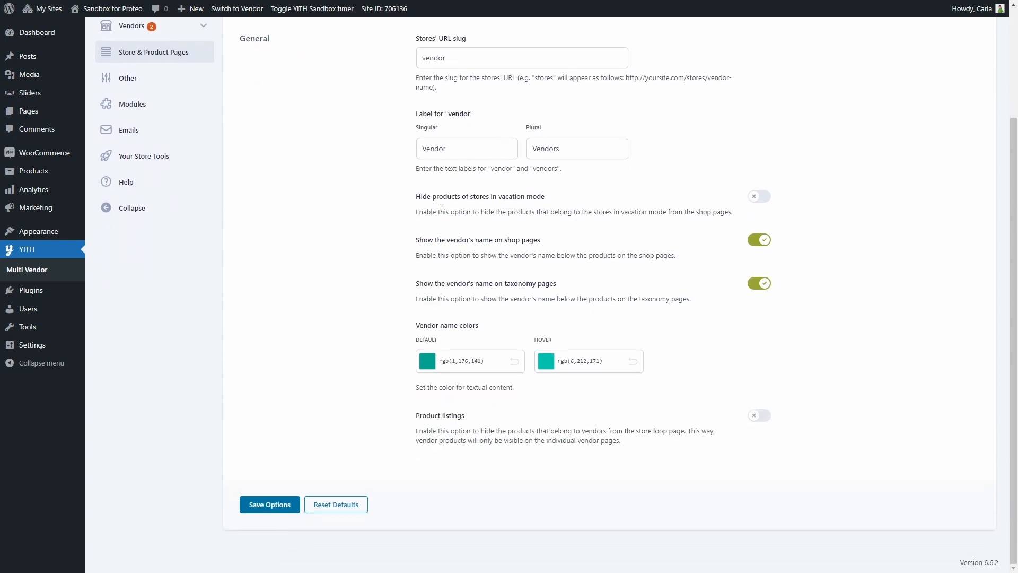
{"action": "left_click", "coordinate": [749, 201]}
{"action": "left_click", "coordinate": [267, 506]}
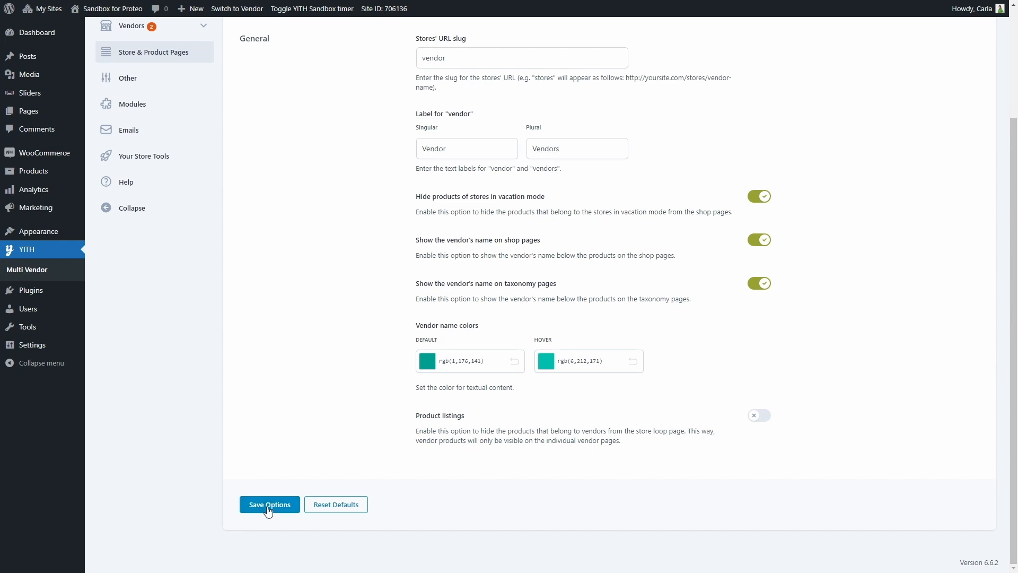
Review the Product page options, compare them with the Grey Chair product on the storefront, and save the options.
{"action": "left_click", "coordinate": [336, 64]}
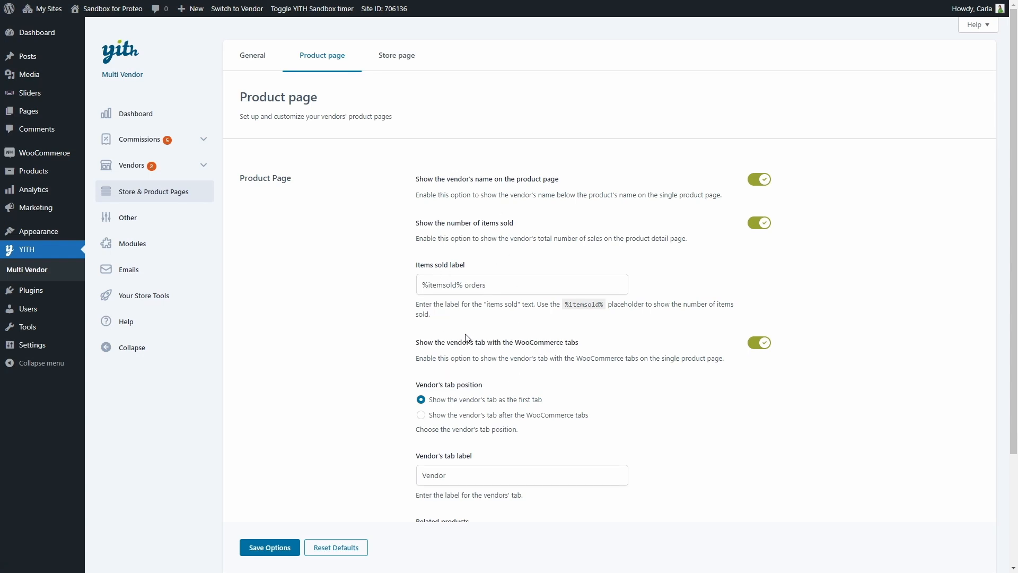
{"action": "scroll", "coordinate": [464, 338], "scroll_direction": "down", "scroll_amount": 3}
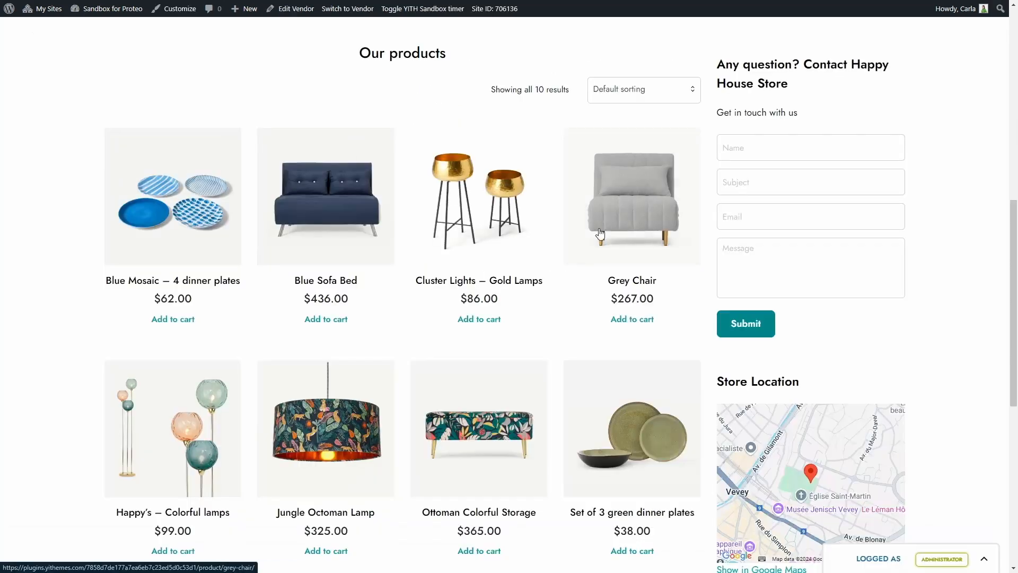
{"action": "left_click", "coordinate": [619, 212]}
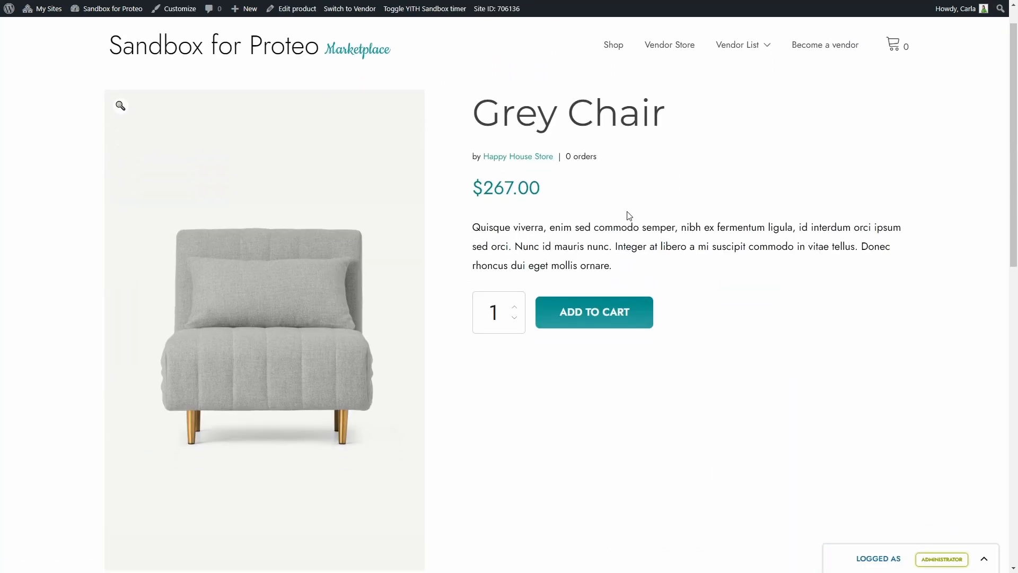
{"action": "scroll", "coordinate": [627, 215], "scroll_direction": "down", "scroll_amount": 6}
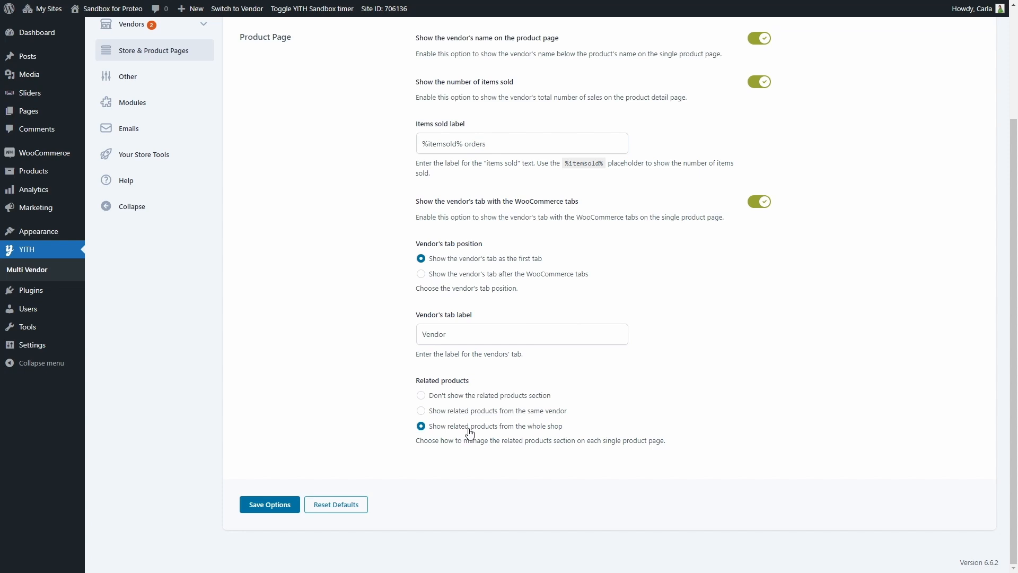
{"action": "left_click", "coordinate": [270, 506]}
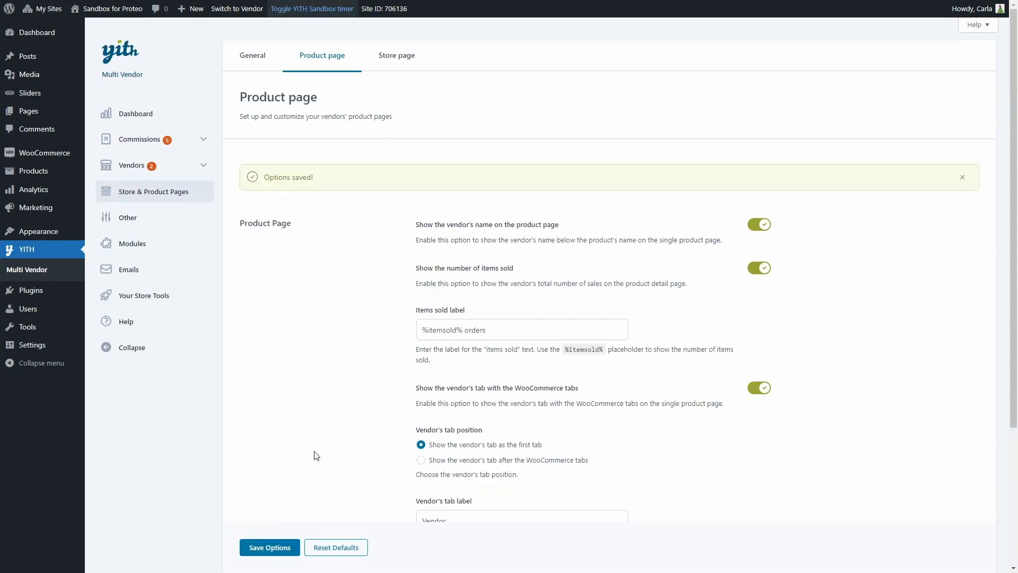
Examine the Store page settings for header style, size, colors, default header image, default logo and logo size.
{"action": "left_click", "coordinate": [406, 65]}
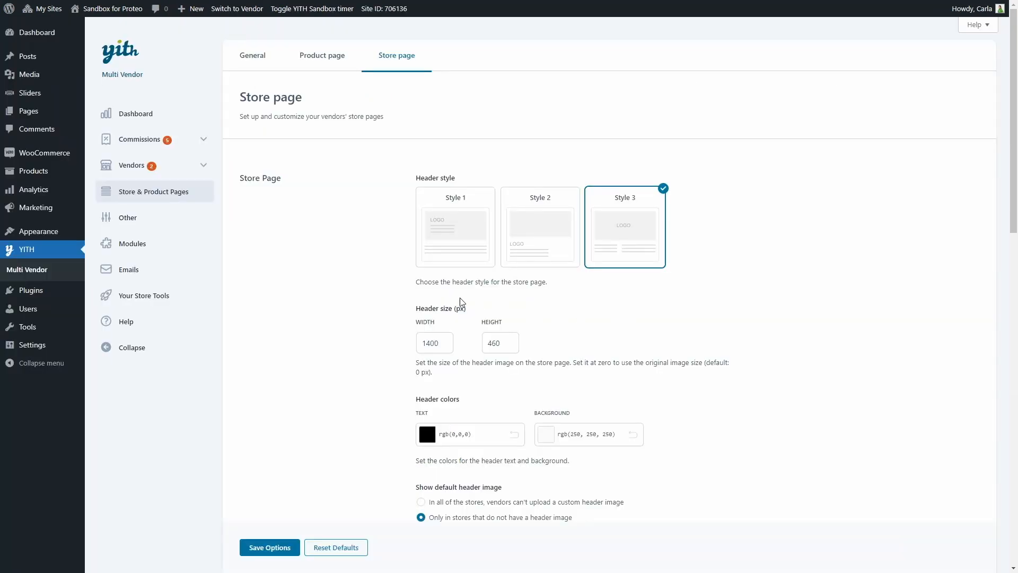
{"action": "scroll", "coordinate": [509, 341], "scroll_direction": "down", "scroll_amount": 1}
{"action": "scroll", "coordinate": [477, 342], "scroll_direction": "down", "scroll_amount": 1}
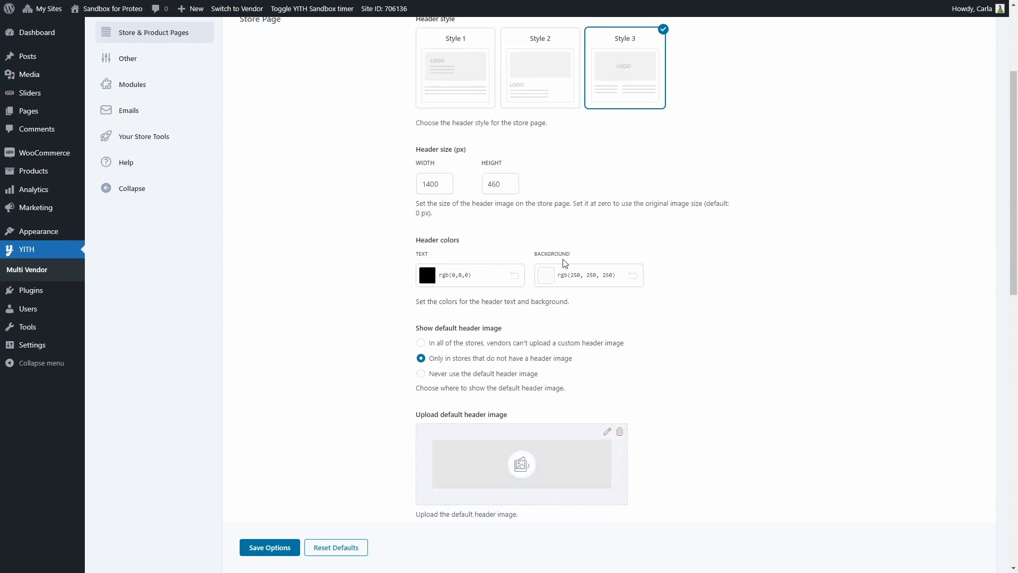
{"action": "scroll", "coordinate": [457, 254], "scroll_direction": "down", "scroll_amount": 3}
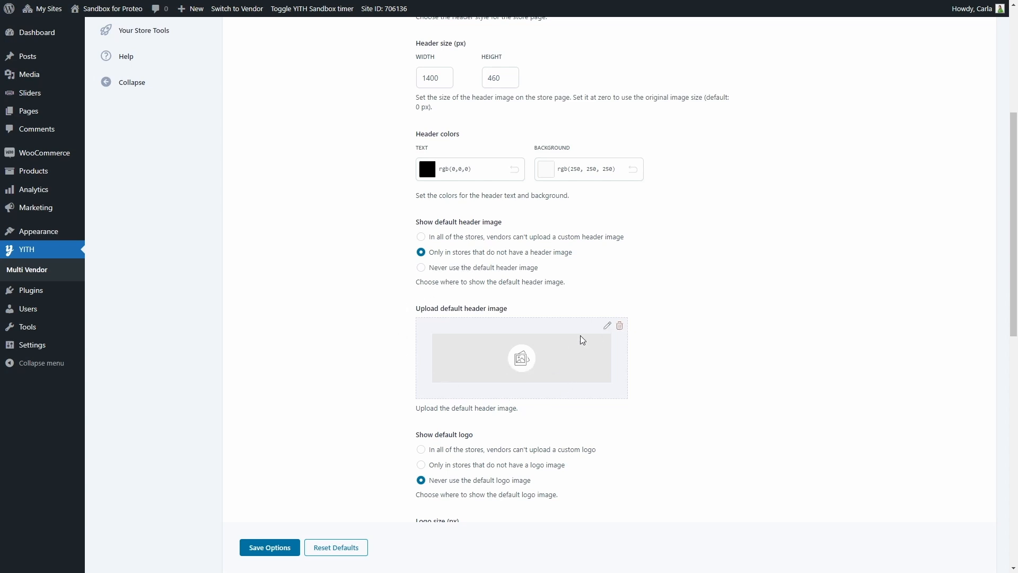
{"action": "scroll", "coordinate": [467, 387], "scroll_direction": "down", "scroll_amount": 3}
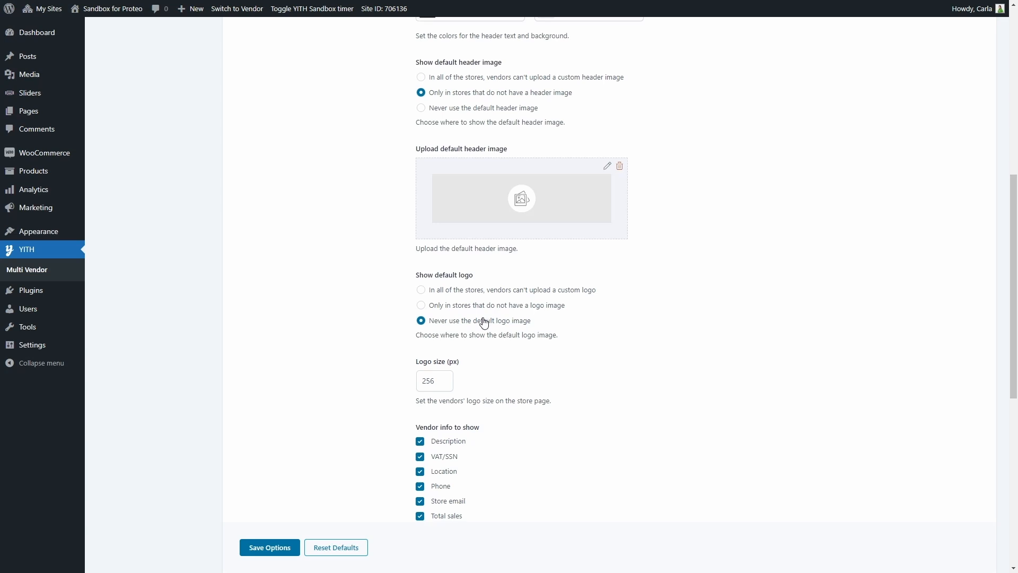
{"action": "scroll", "coordinate": [483, 322], "scroll_direction": "down", "scroll_amount": 2}
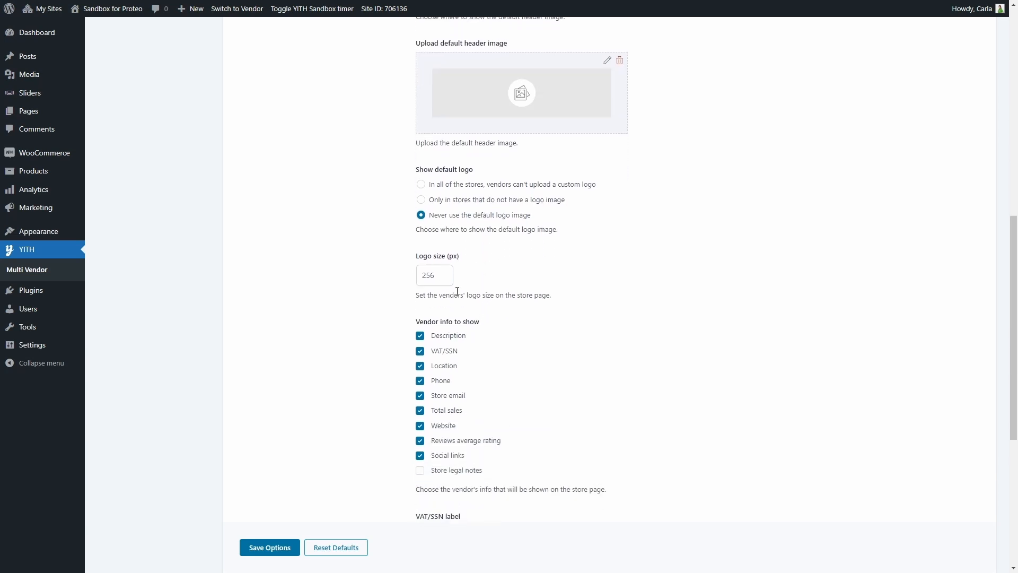
Compare the vendor info, VAT/SSN label, products list title and store widget settings with the Happy House Store page.
{"action": "scroll", "coordinate": [457, 291], "scroll_direction": "down", "scroll_amount": 2}
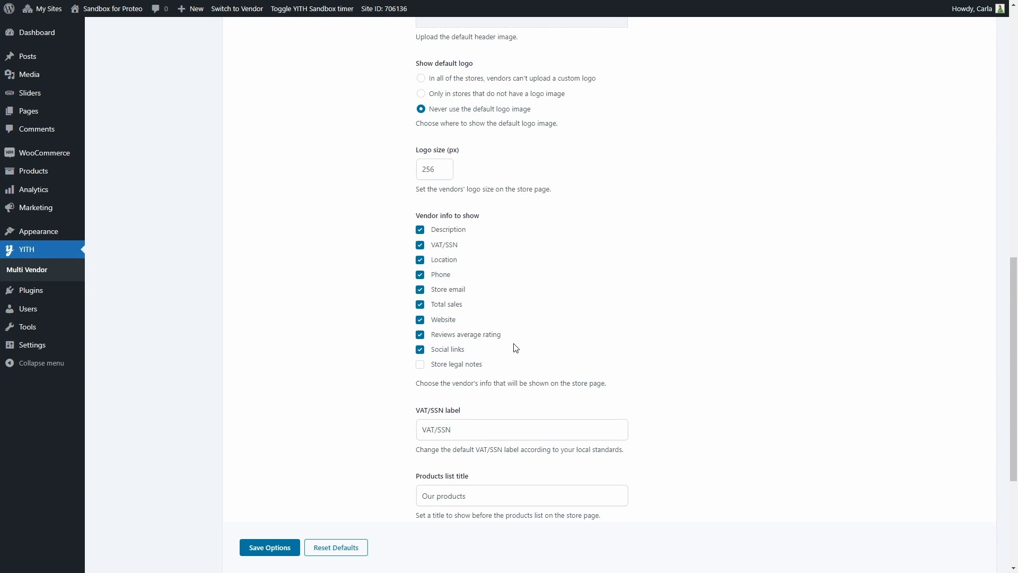
{"action": "scroll", "coordinate": [514, 348], "scroll_direction": "down", "scroll_amount": 2}
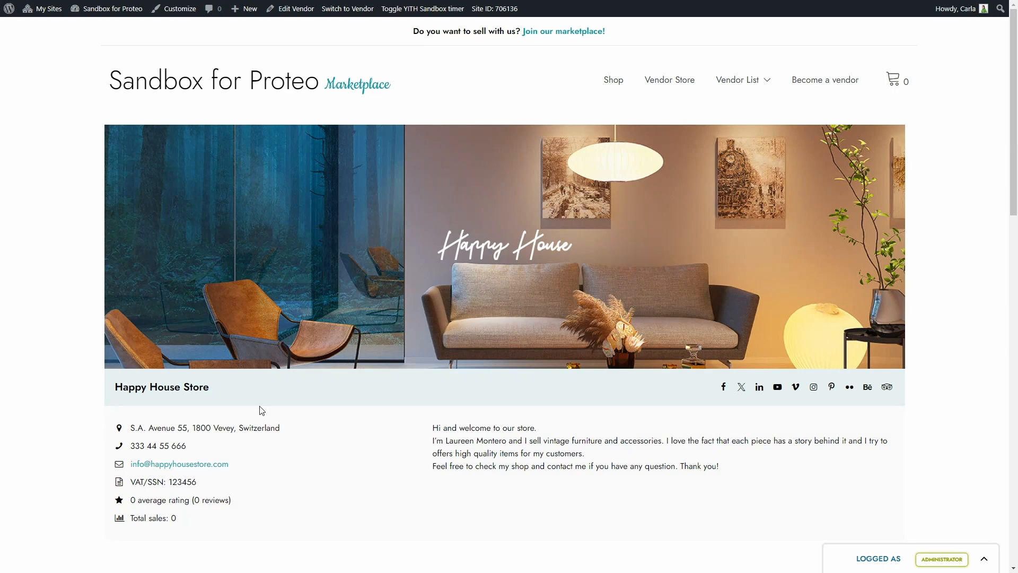
{"action": "scroll", "coordinate": [364, 443], "scroll_direction": "down", "scroll_amount": 1}
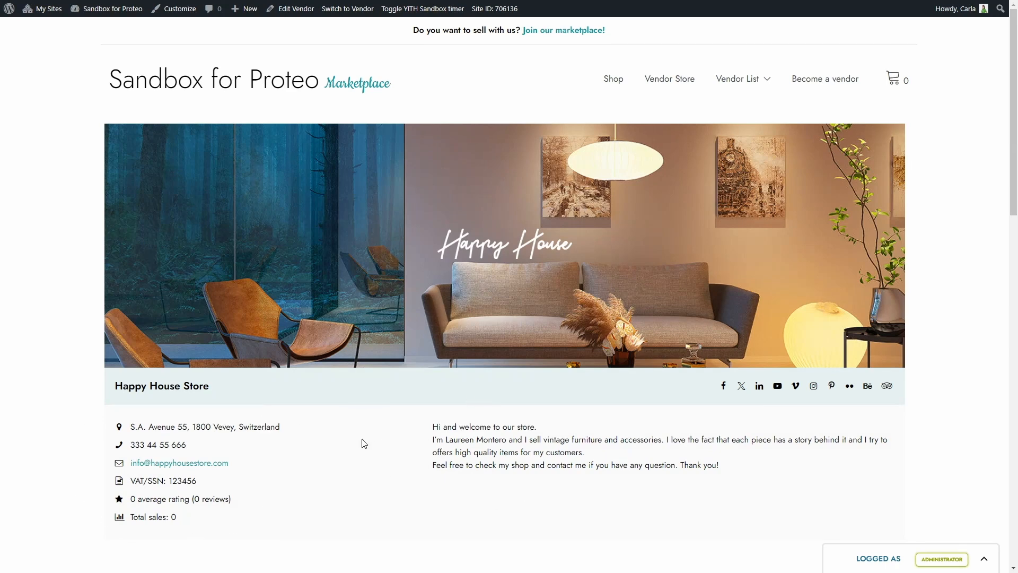
{"action": "scroll", "coordinate": [364, 444], "scroll_direction": "down", "scroll_amount": 4}
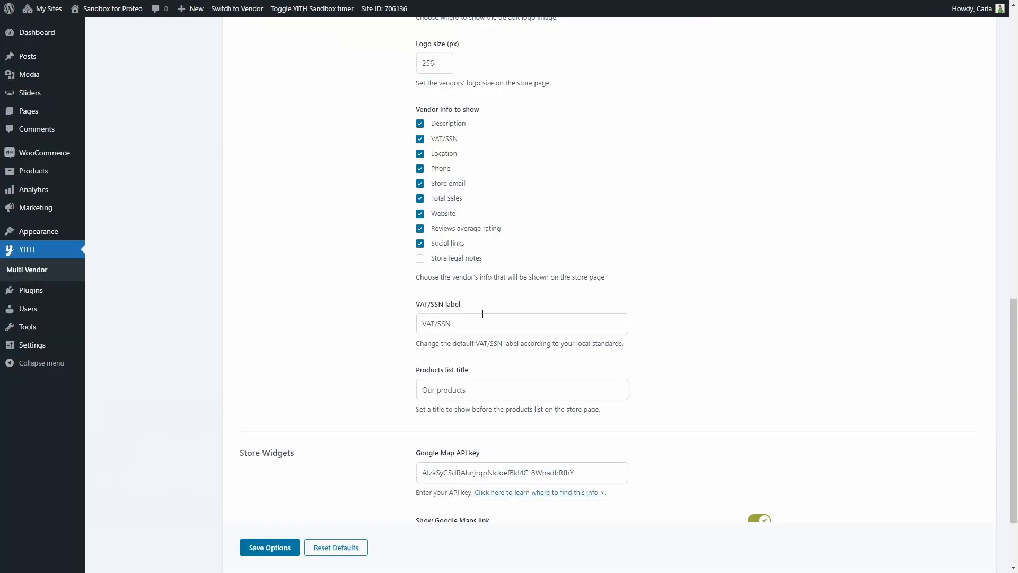
{"action": "scroll", "coordinate": [444, 316], "scroll_direction": "down", "scroll_amount": 1}
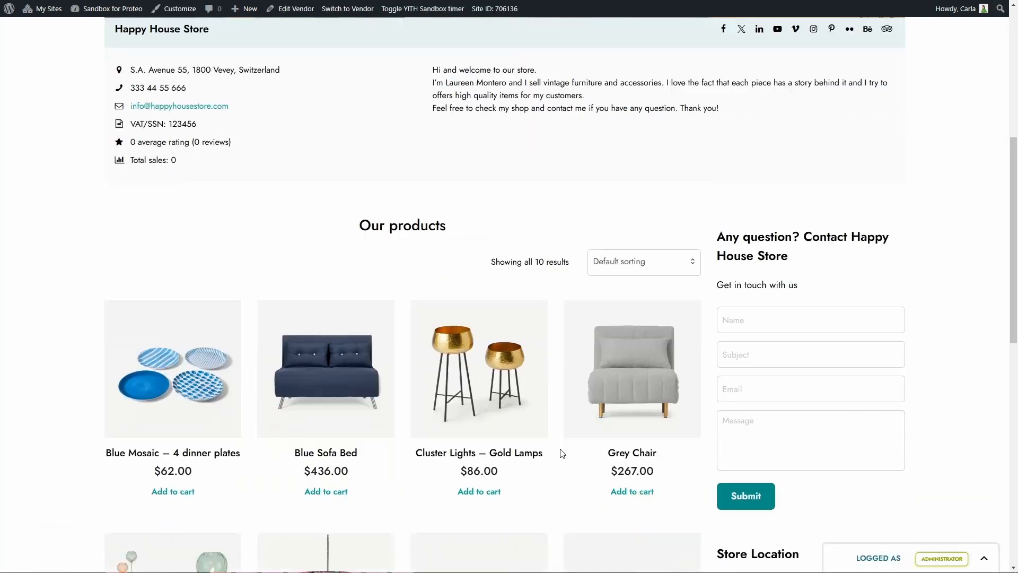
{"action": "scroll", "coordinate": [559, 449], "scroll_direction": "down", "scroll_amount": 4}
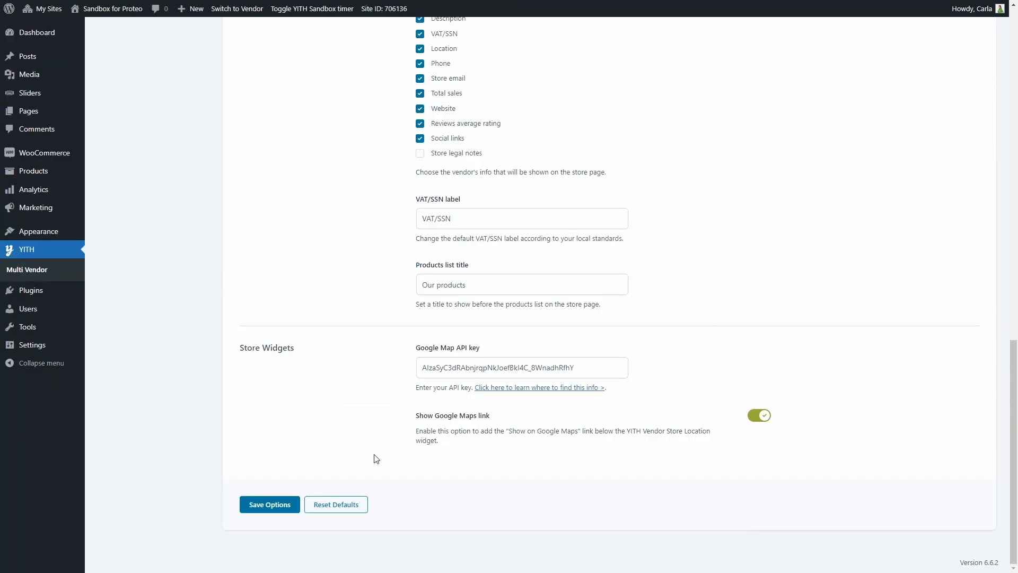
Review the Other settings for the Terms & Conditions page, Privacy Policy page, vendor re-acceptance and GDPR.
{"action": "scroll", "coordinate": [302, 484], "scroll_direction": "up", "scroll_amount": 15}
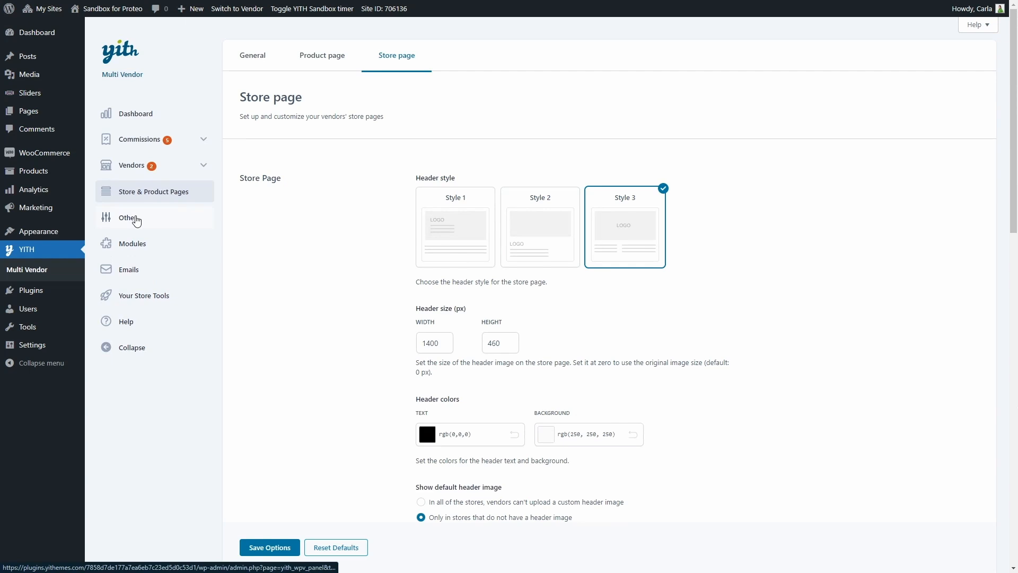
{"action": "left_click", "coordinate": [135, 219]}
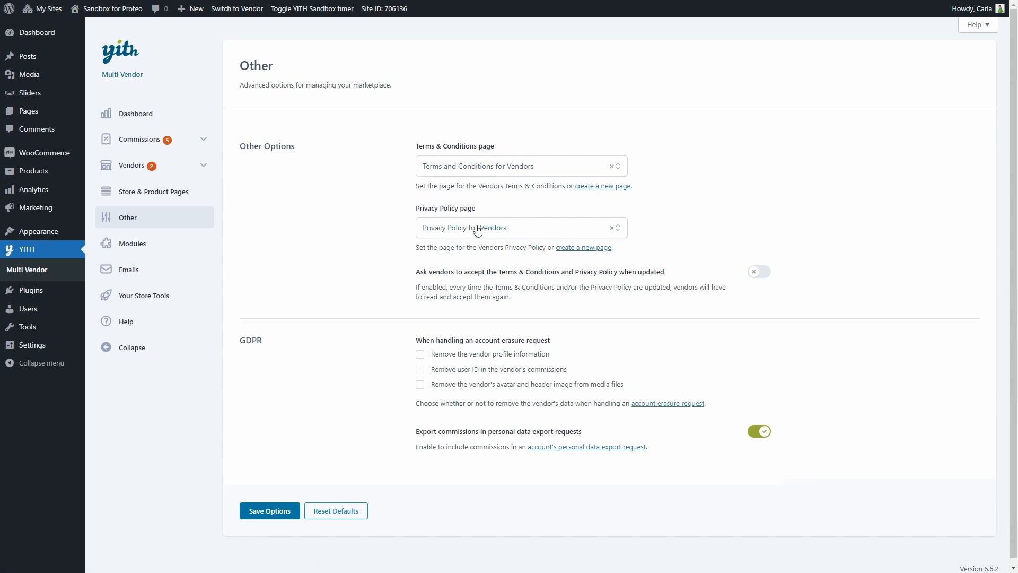
{"action": "scroll", "coordinate": [575, 254], "scroll_direction": "down", "scroll_amount": 1}
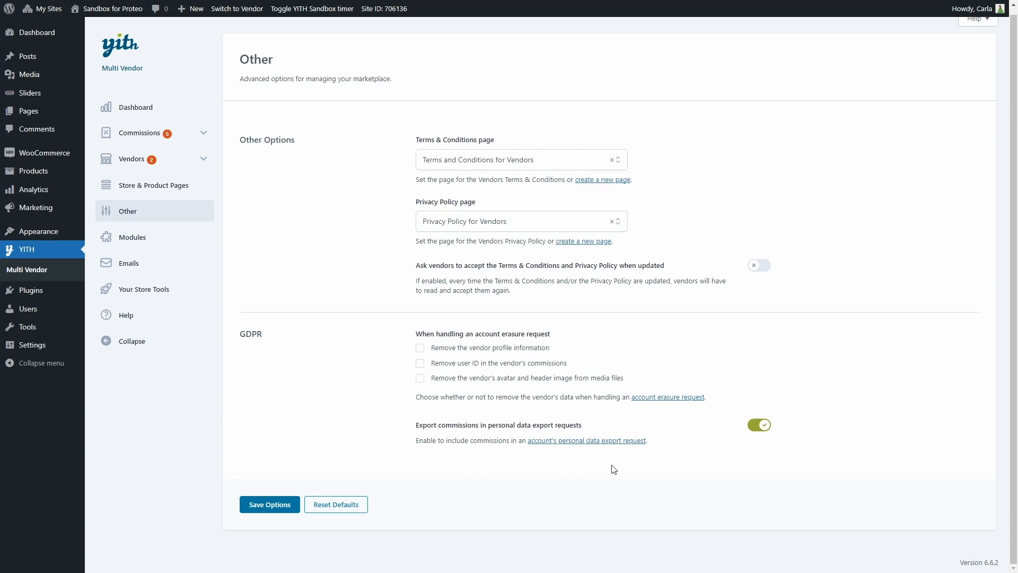
Enable the vendors vacations, shipping, announcements and abuse report modules, plus the vendor staff and vendor registration fee modules.
{"action": "left_click", "coordinate": [122, 238]}
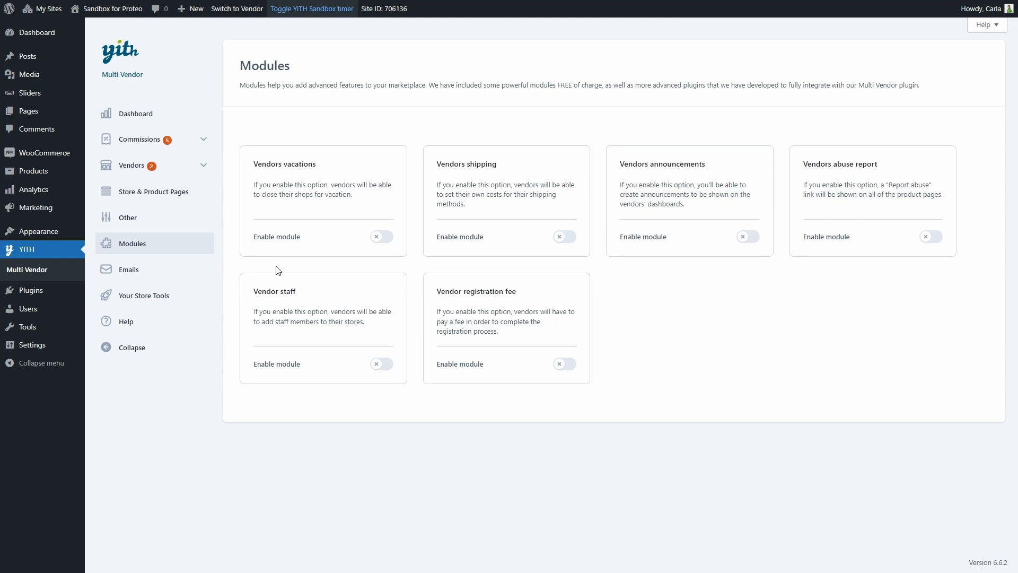
{"action": "left_click", "coordinate": [379, 239]}
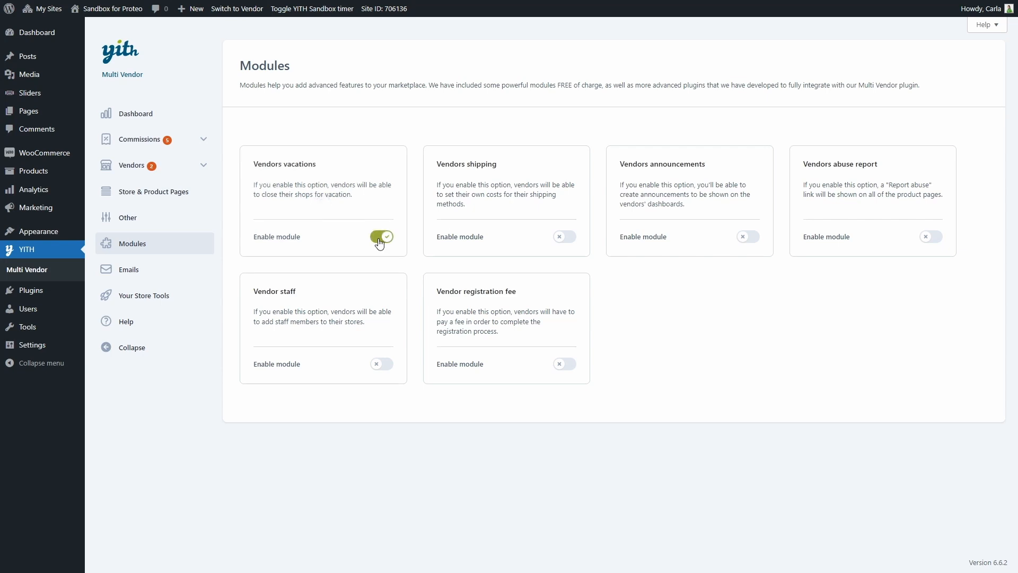
{"action": "left_click", "coordinate": [564, 237]}
{"action": "left_click", "coordinate": [749, 236]}
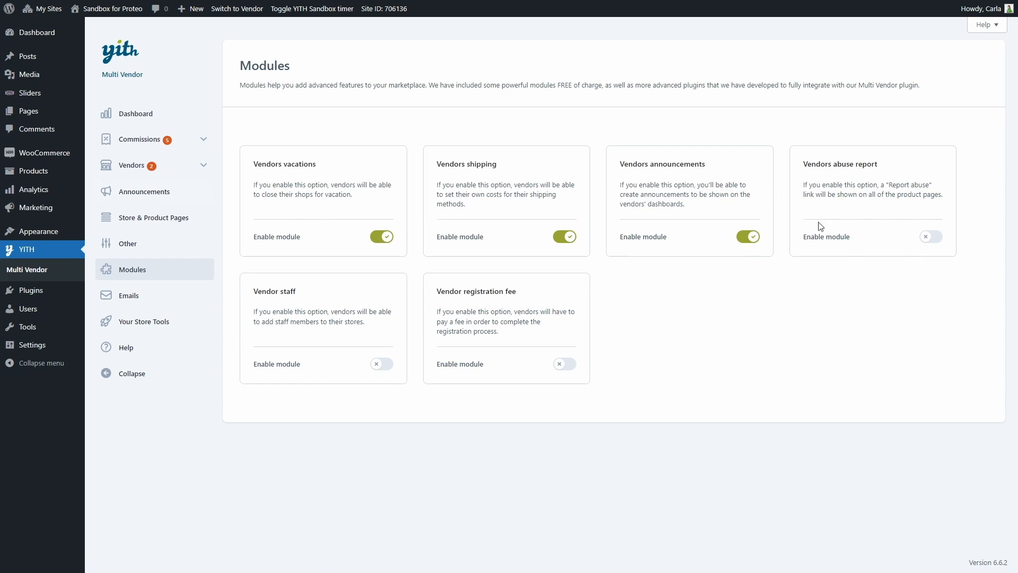
{"action": "left_click", "coordinate": [932, 238]}
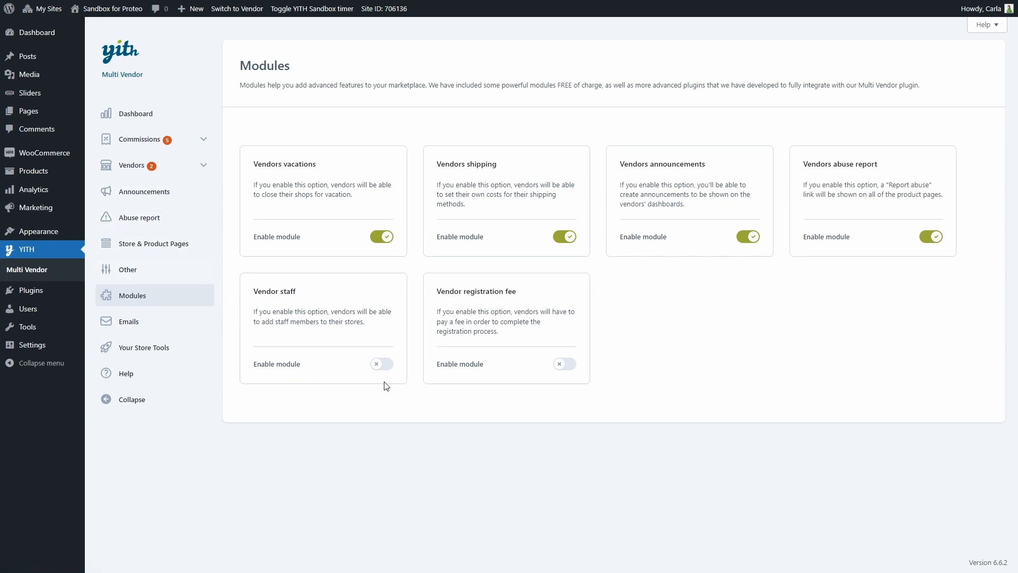
{"action": "left_click", "coordinate": [386, 365]}
{"action": "left_click", "coordinate": [561, 365]}
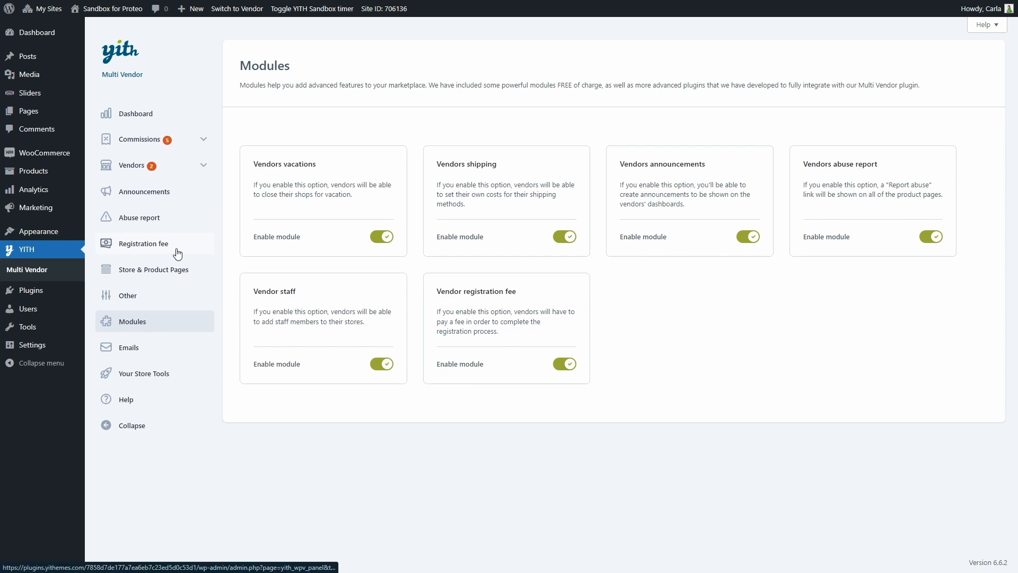
Start a new vendor announcement with the object "Welcome" and the content "Hi vendor! Welcome to my marketplace! :)".
{"action": "left_click", "coordinate": [132, 196]}
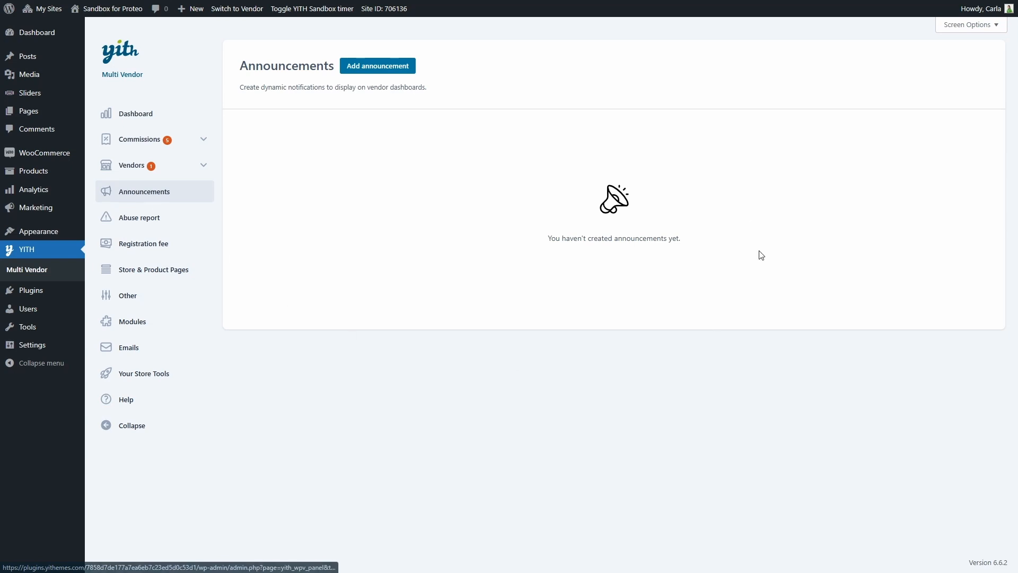
{"action": "left_click", "coordinate": [401, 70]}
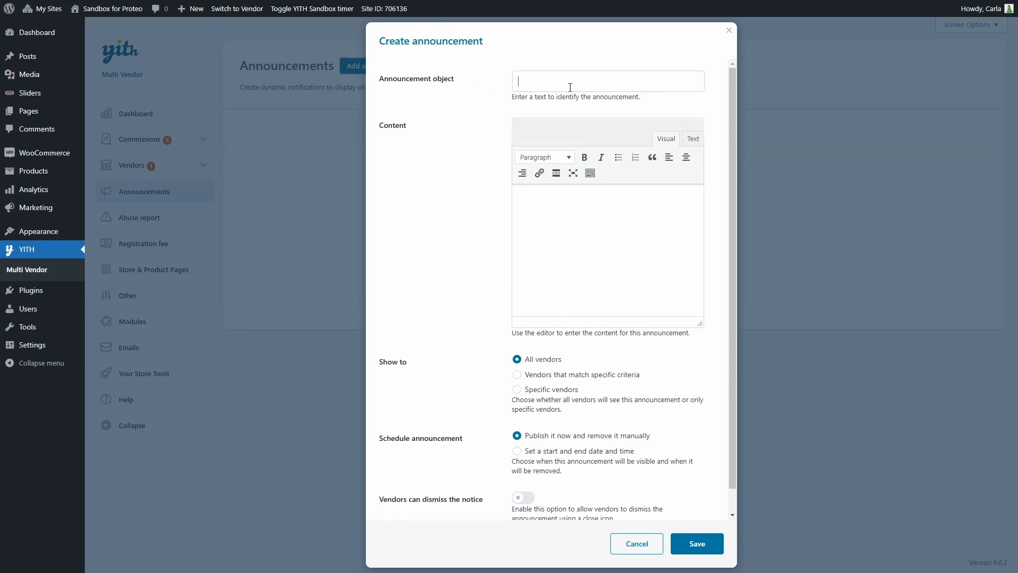
{"action": "type", "text": "Welcome"}
{"action": "type", "text": "Hi vendor! Welcome to my marketplace! :)"}
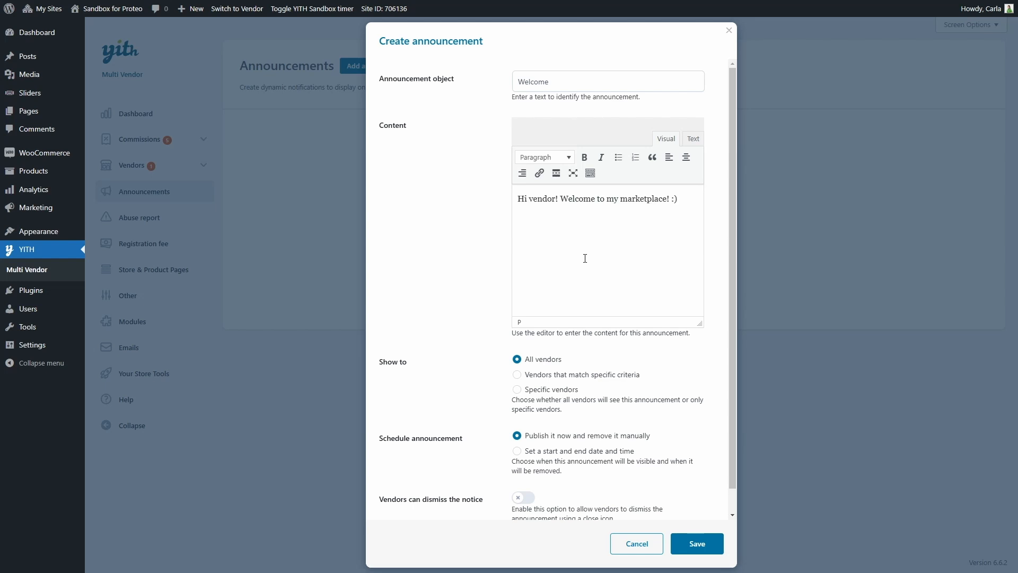
Format the announcement's whole content text in bold and italic.
{"action": "left_click_drag", "start_coordinate": [686, 200], "coordinate": [518, 200]}
{"action": "left_click", "coordinate": [584, 157]}
{"action": "left_click", "coordinate": [600, 157]}
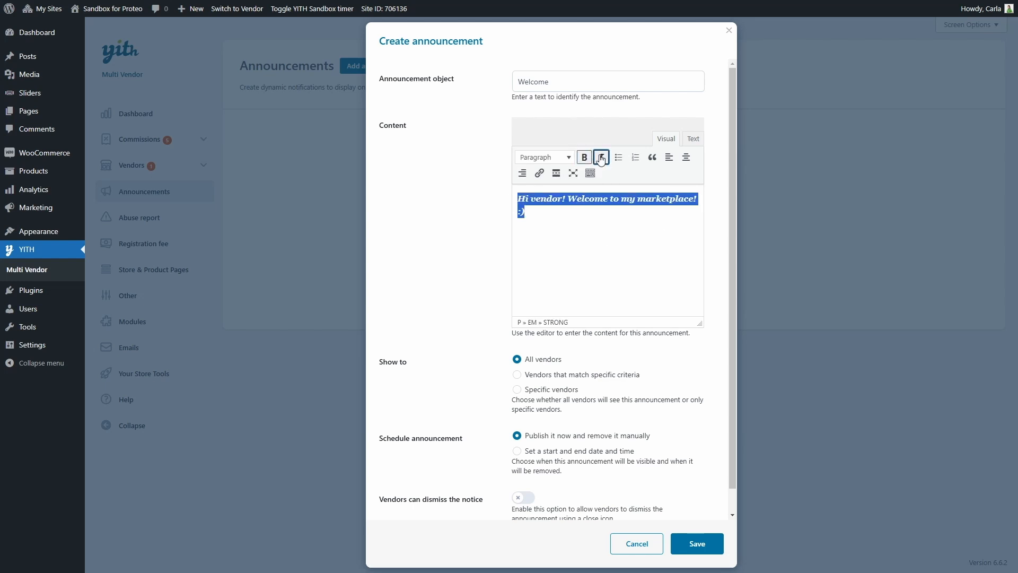
{"action": "scroll", "coordinate": [597, 222], "scroll_direction": "down", "scroll_amount": 1}
{"action": "left_click", "coordinate": [597, 222]}
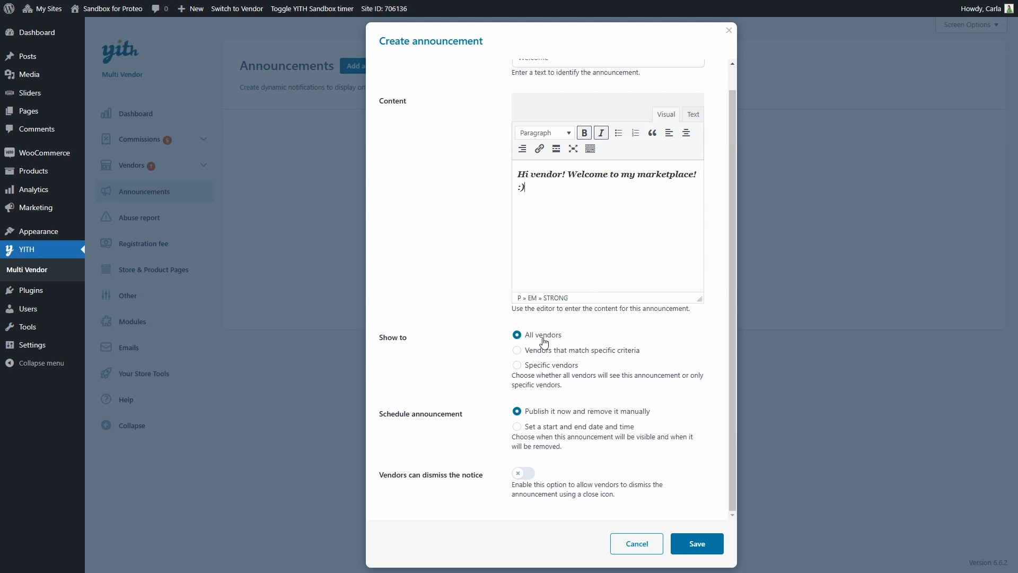
Explore showing the announcement to vendors matching specific criteria or to specific vendors, and return the audience to all vendors.
{"action": "left_click", "coordinate": [518, 351]}
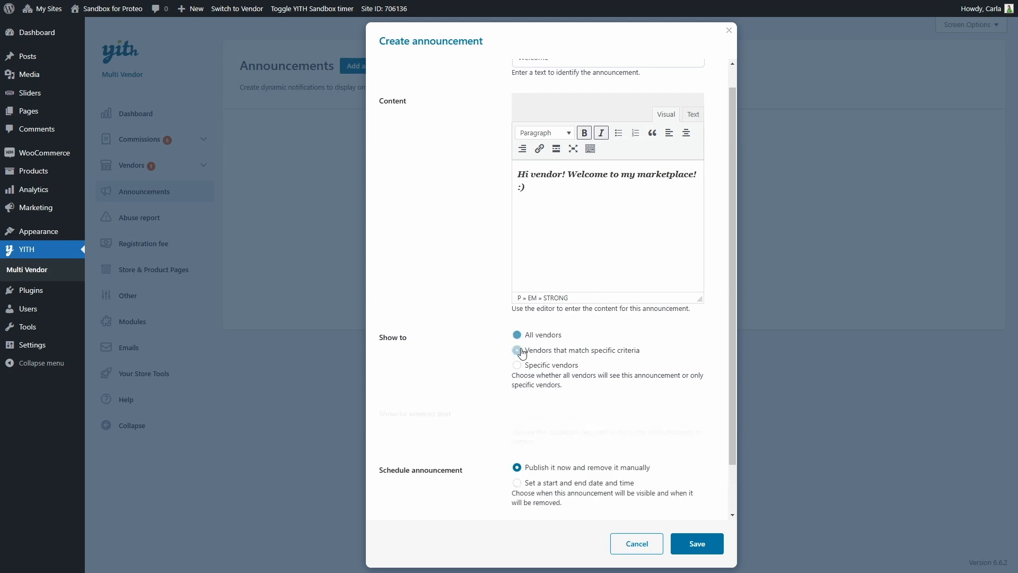
{"action": "left_click", "coordinate": [544, 421]}
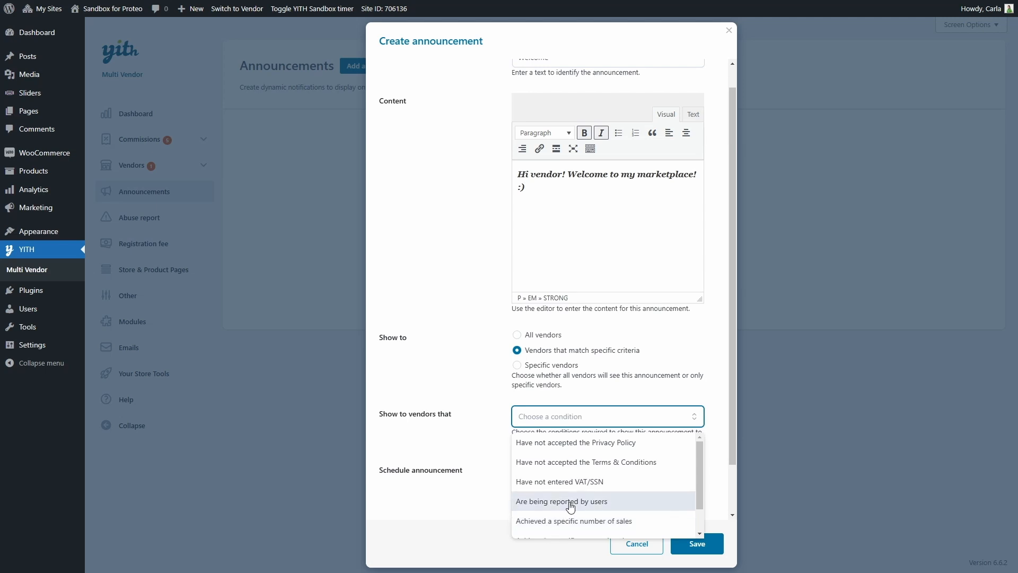
{"action": "scroll", "coordinate": [570, 507], "scroll_direction": "down", "scroll_amount": 2}
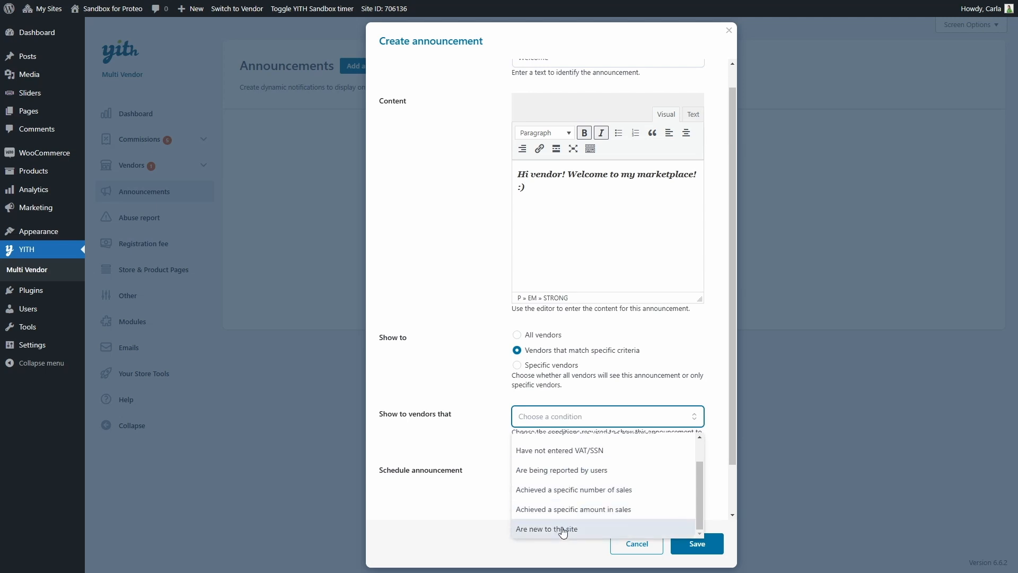
{"action": "left_click", "coordinate": [552, 365]}
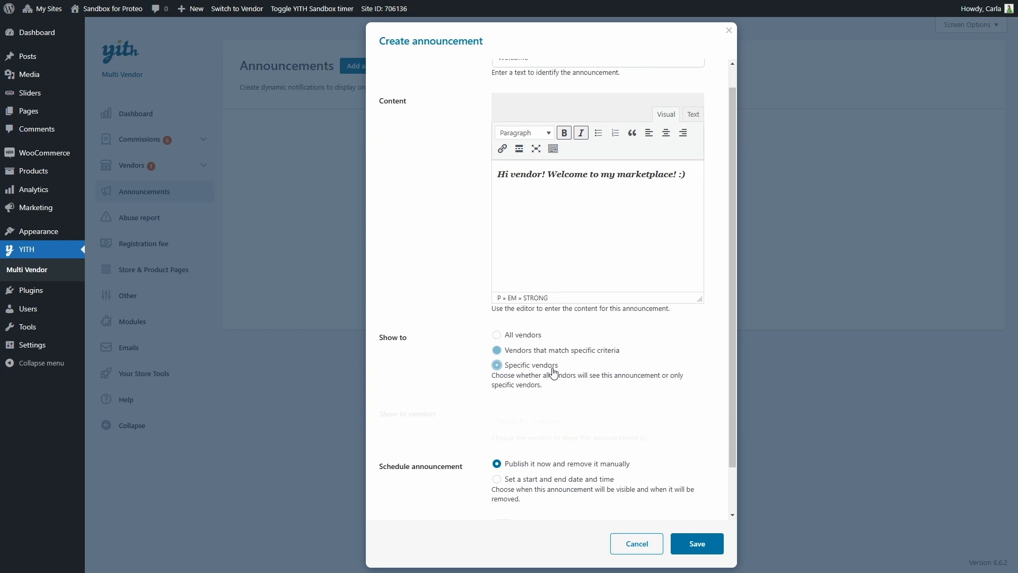
{"action": "left_click", "coordinate": [546, 420]}
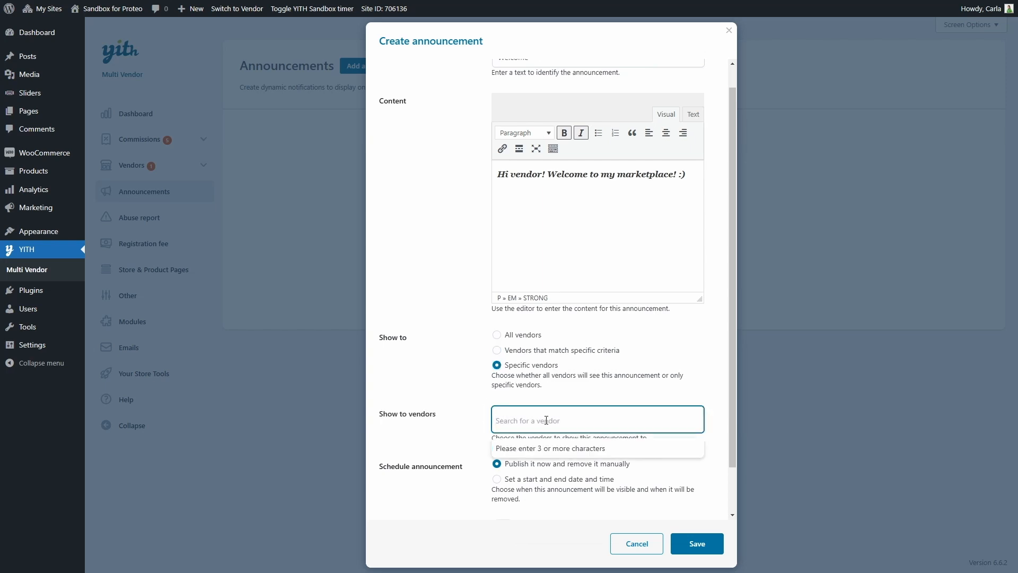
{"action": "left_click", "coordinate": [497, 334]}
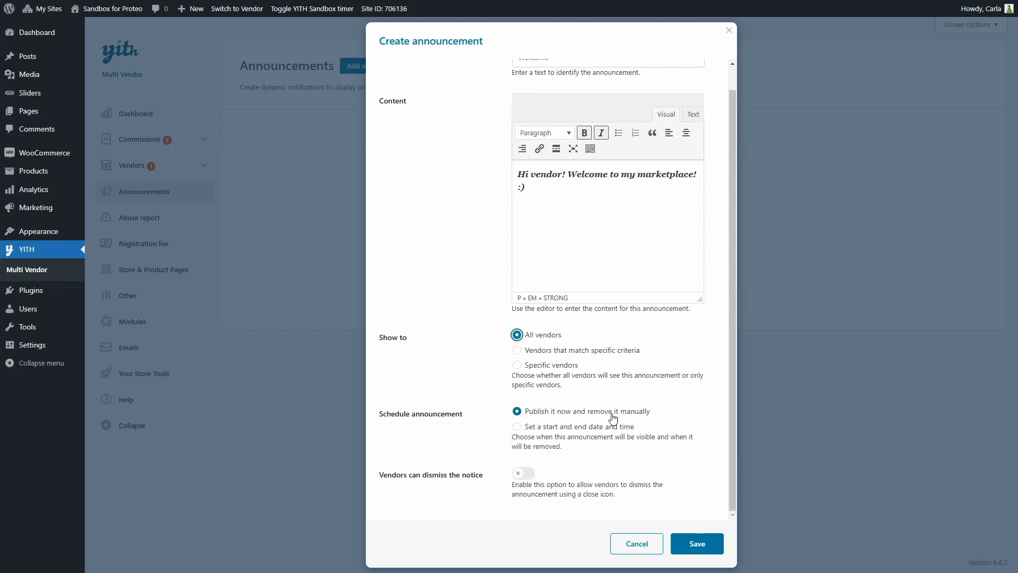
Try scheduling the announcement with a start date of 2024-10-29, and return to publishing it now with manual removal.
{"action": "left_click", "coordinate": [539, 431]}
{"action": "scroll", "coordinate": [539, 432], "scroll_direction": "down", "scroll_amount": 1}
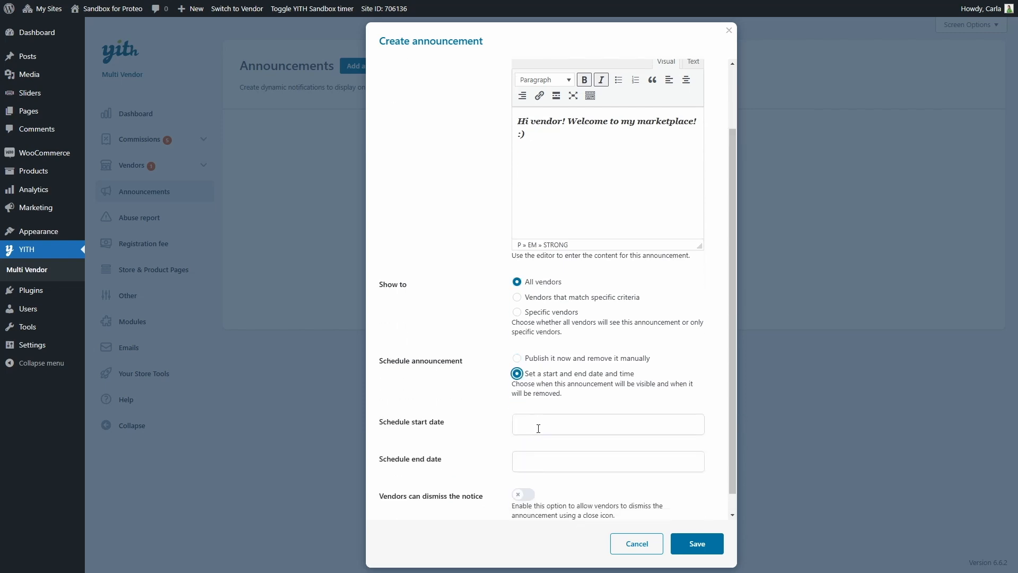
{"action": "left_click", "coordinate": [541, 426]}
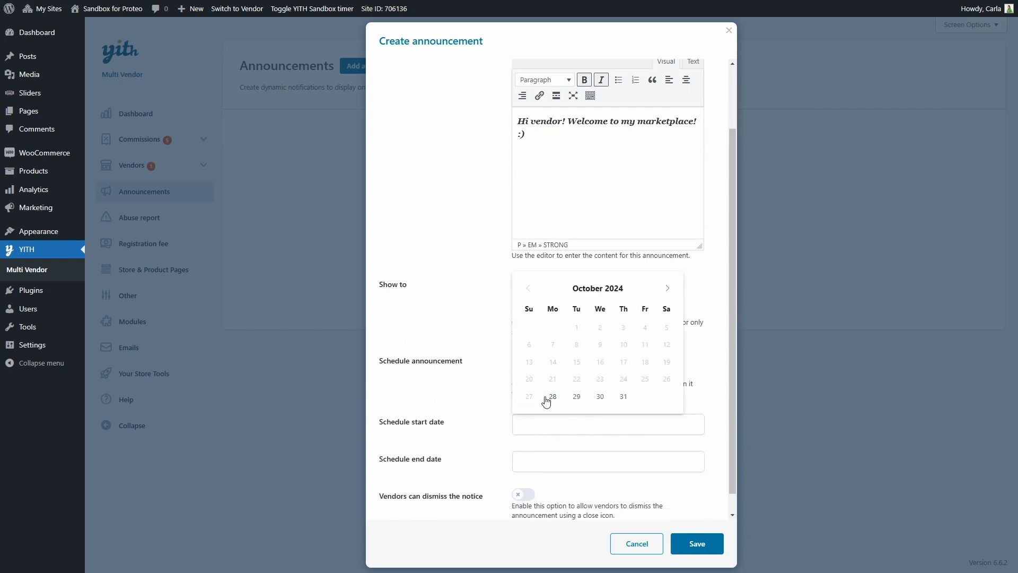
{"action": "left_click", "coordinate": [575, 399]}
{"action": "left_click", "coordinate": [562, 424]}
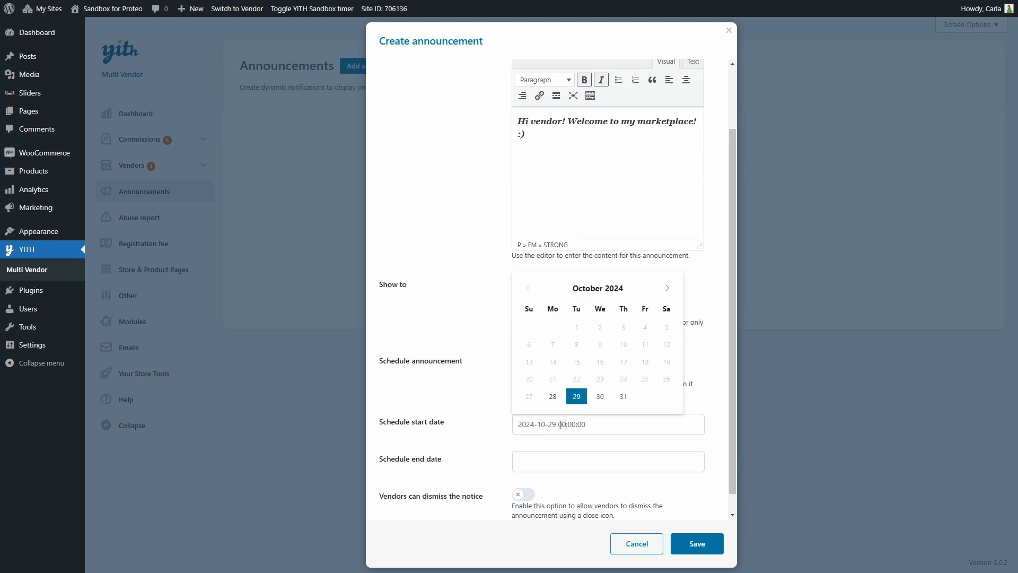
{"action": "left_click_drag", "start_coordinate": [560, 425], "coordinate": [584, 425]}
{"action": "left_click", "coordinate": [583, 425]}
{"action": "left_click", "coordinate": [501, 400]}
{"action": "left_click", "coordinate": [536, 359]}
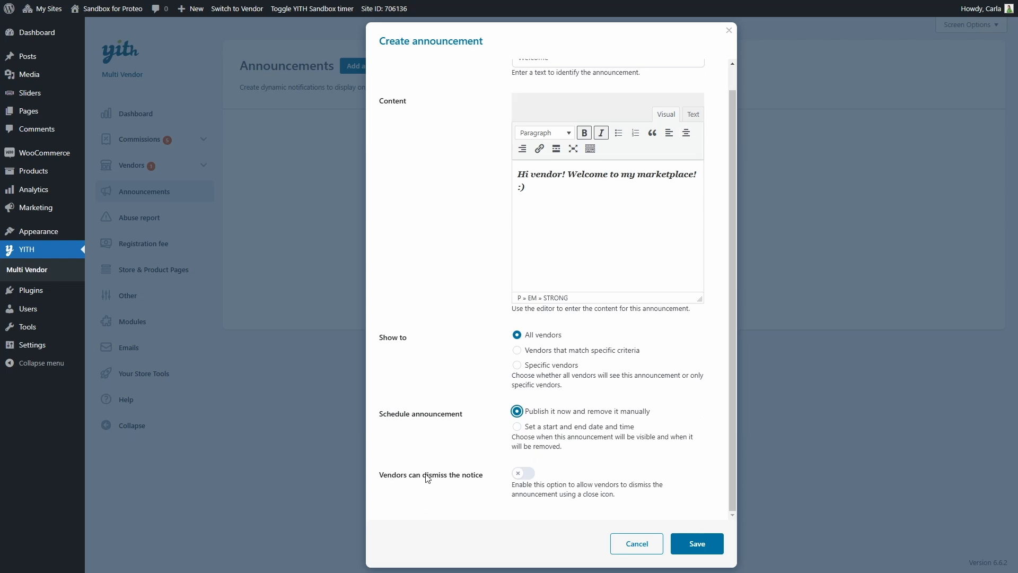
Save the announcement with vendors allowed to dismiss the notice, and check the bulk actions for announcements.
{"action": "left_click", "coordinate": [532, 479]}
{"action": "left_click", "coordinate": [698, 543]}
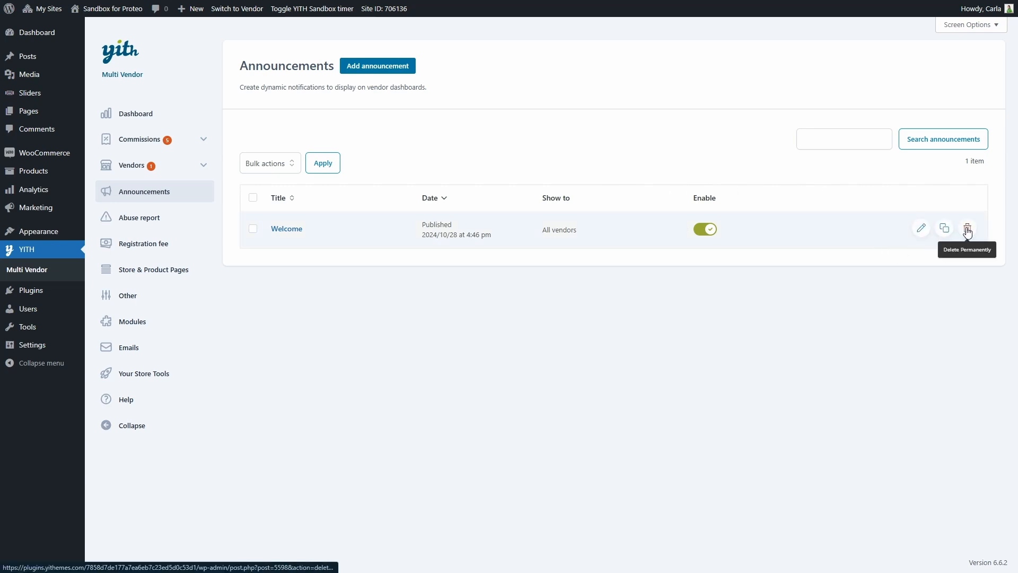
{"action": "left_click", "coordinate": [273, 164]}
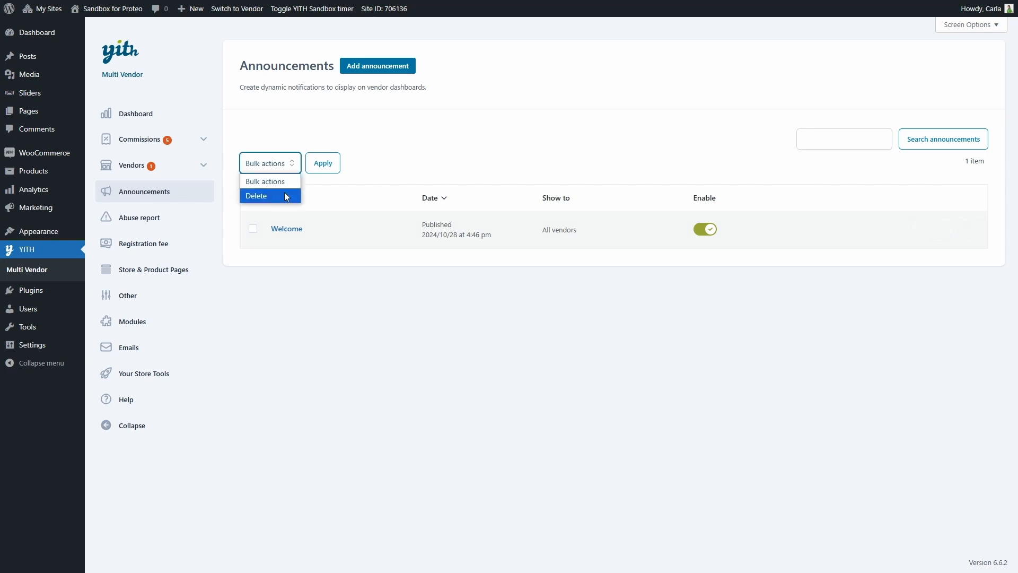
{"action": "left_click", "coordinate": [290, 166]}
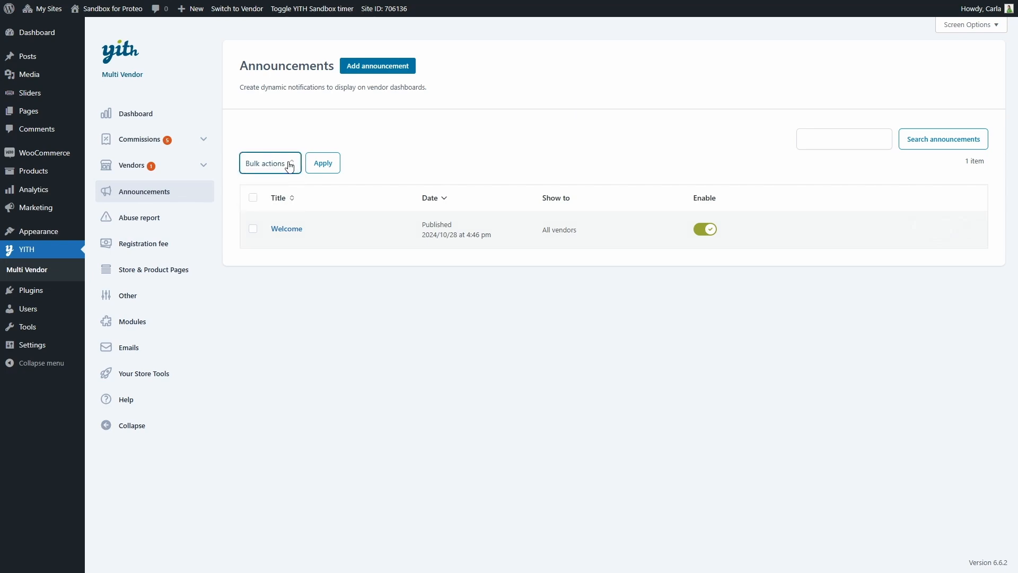
Review the abuse report message for the Grey Chair, the bulk actions for reports, and the Report Abuse settings.
{"action": "left_click", "coordinate": [145, 225]}
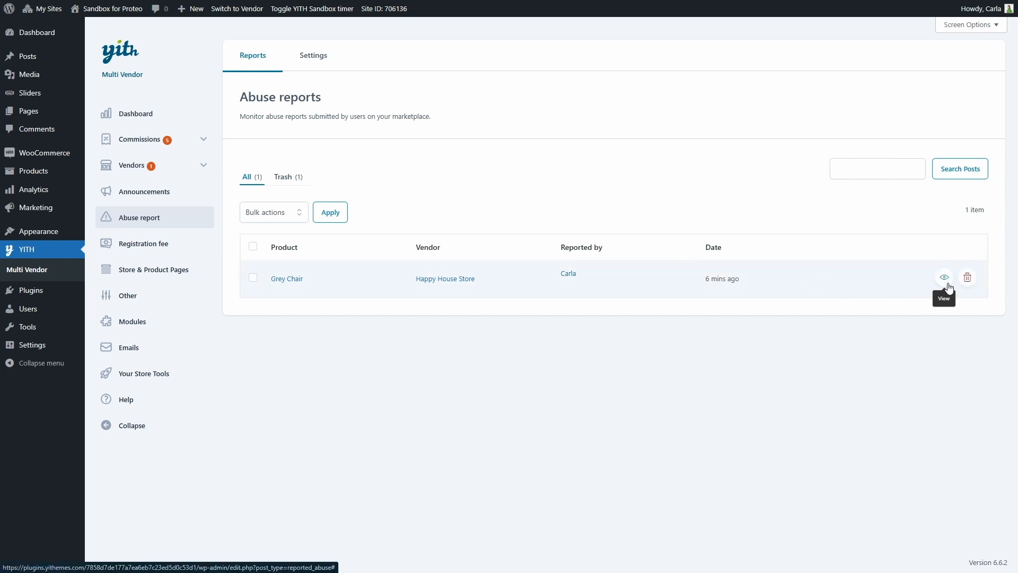
{"action": "left_click", "coordinate": [944, 278]}
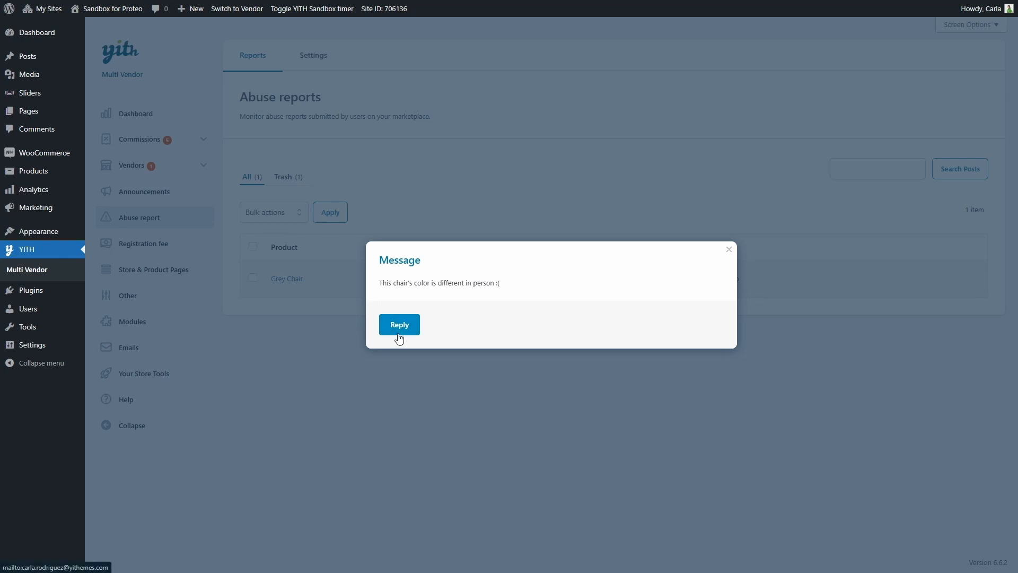
{"action": "left_click", "coordinate": [728, 249]}
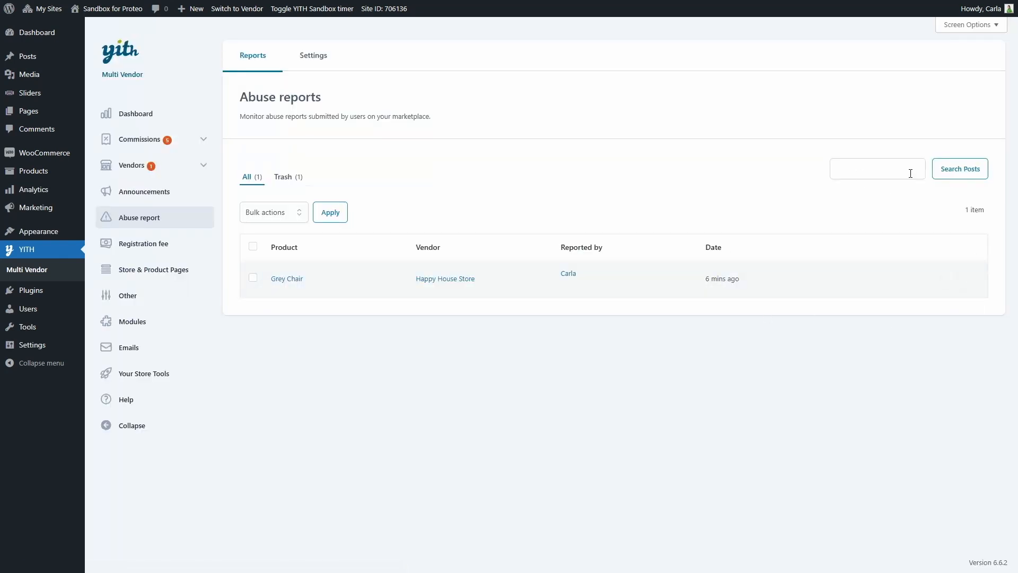
{"action": "left_click", "coordinate": [296, 217]}
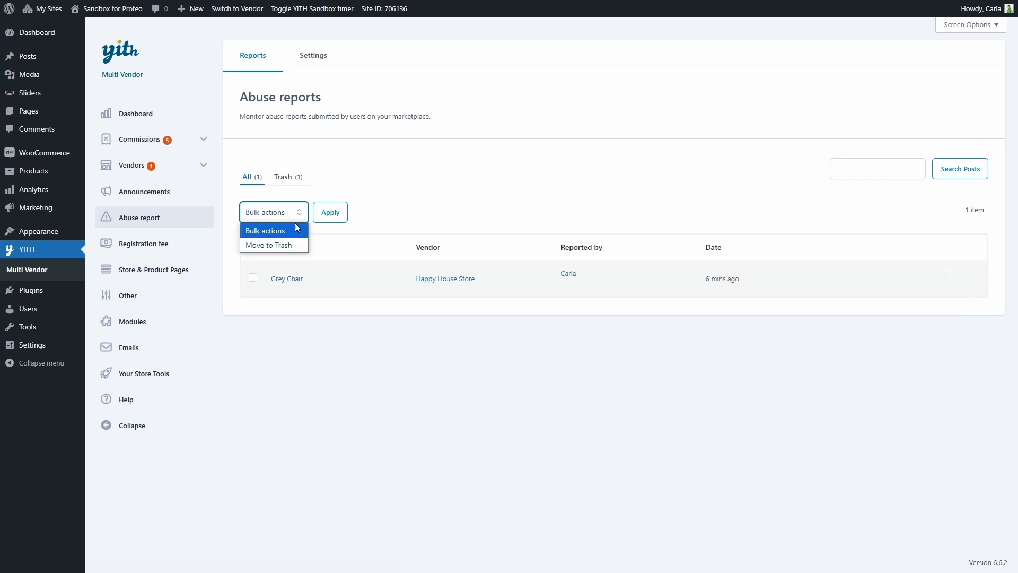
{"action": "left_click", "coordinate": [297, 219]}
{"action": "left_click", "coordinate": [318, 61]}
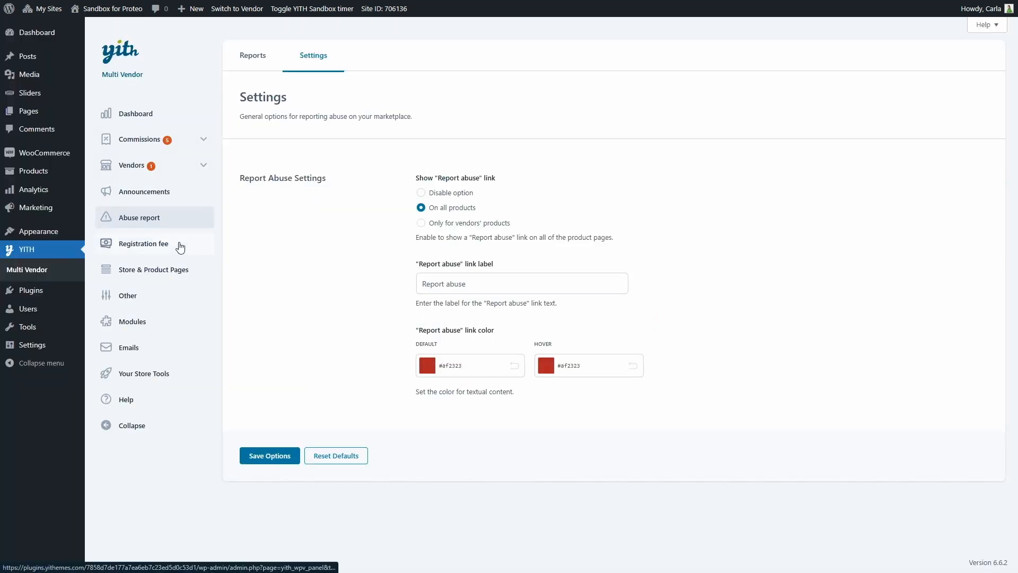
Set the vendor registration fee's tax status to None and save the options.
{"action": "left_click", "coordinate": [183, 248]}
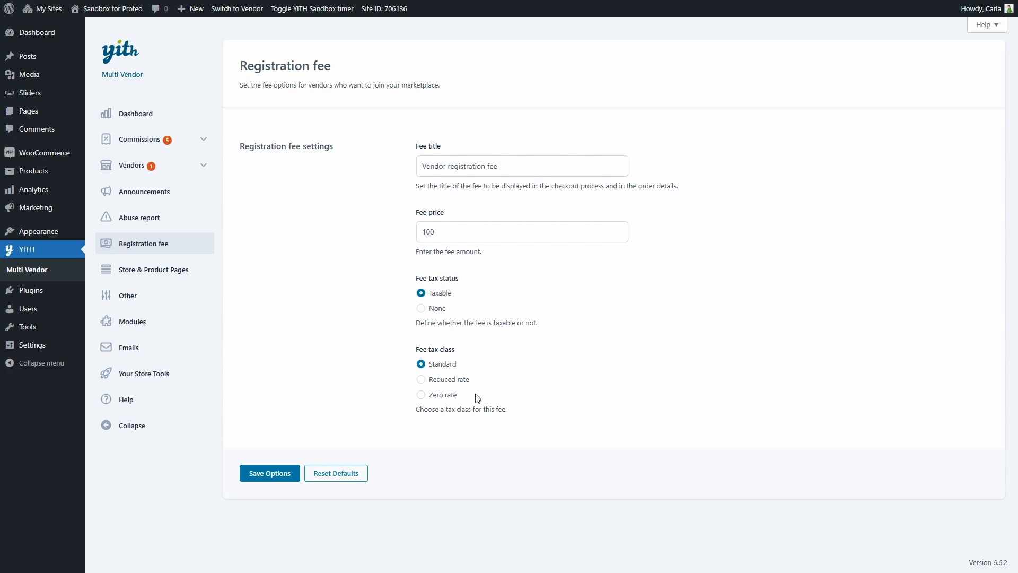
{"action": "left_click", "coordinate": [436, 310]}
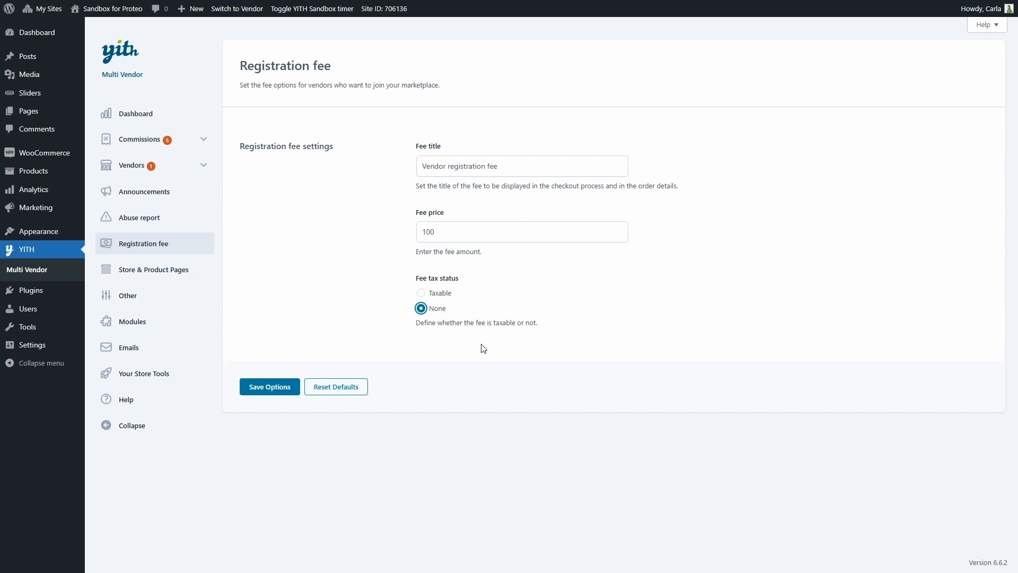
{"action": "left_click", "coordinate": [275, 384]}
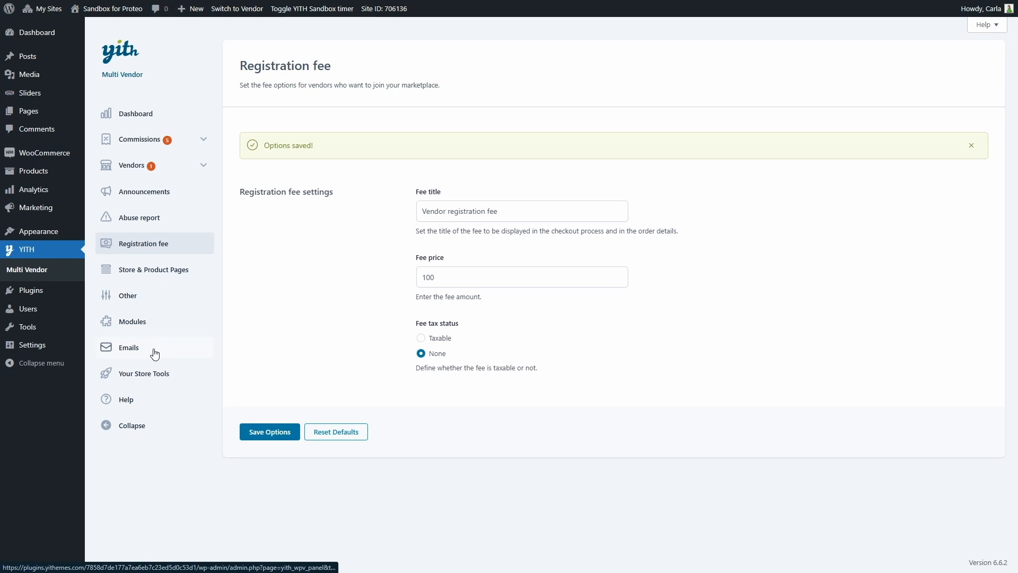
Review the email notifications for vendors and the subject, heading and type options of the Vendor account approved email.
{"action": "left_click", "coordinate": [157, 353]}
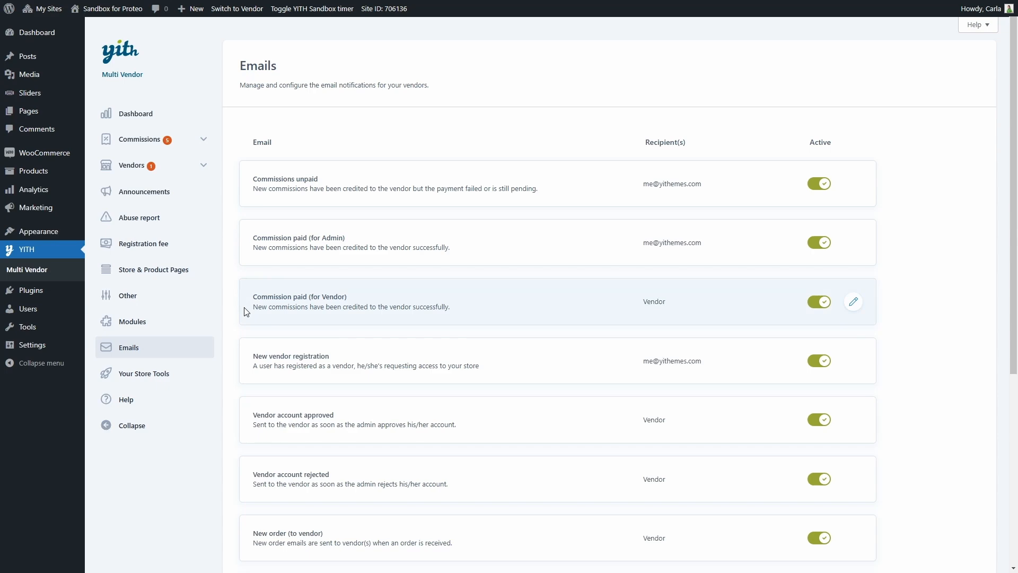
{"action": "scroll", "coordinate": [249, 313], "scroll_direction": "down", "scroll_amount": 5}
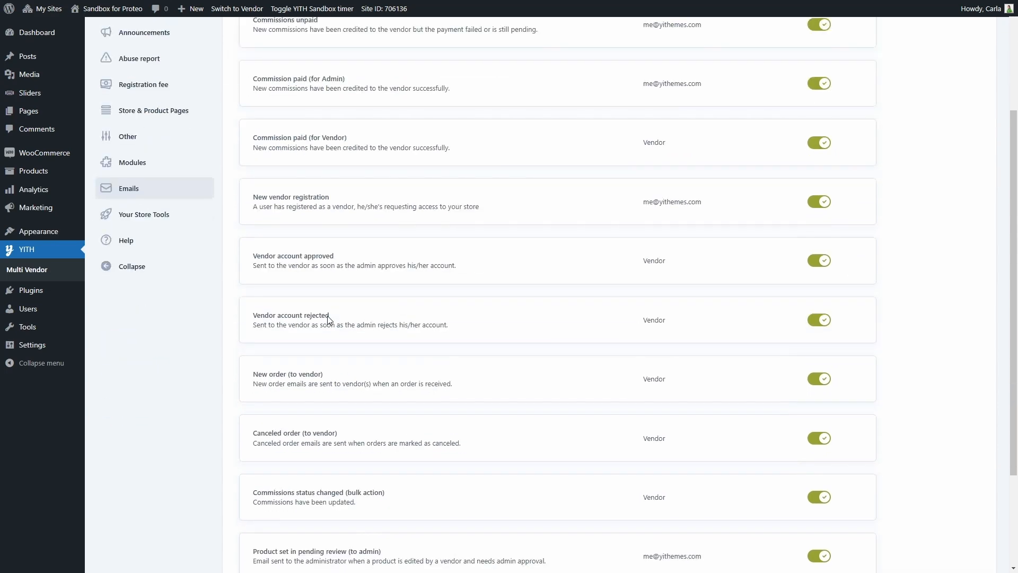
{"action": "scroll", "coordinate": [265, 390], "scroll_direction": "up", "scroll_amount": 3}
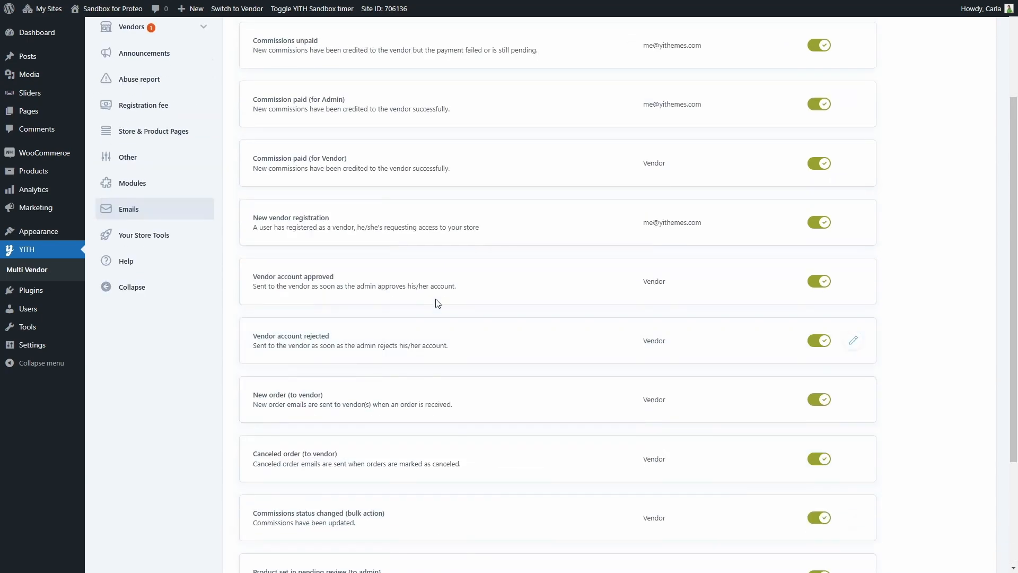
{"action": "left_click", "coordinate": [851, 282]}
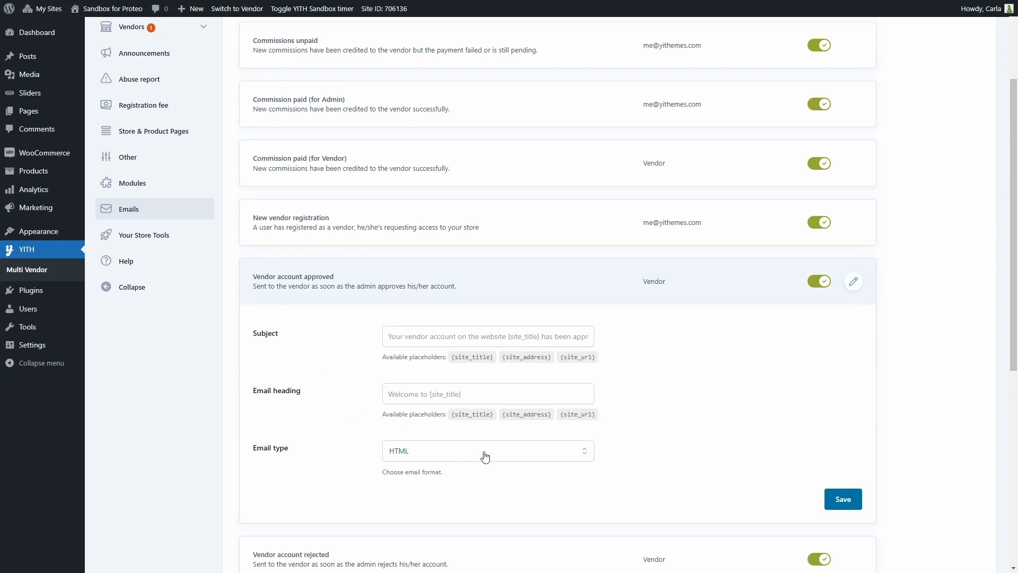
{"action": "scroll", "coordinate": [522, 375], "scroll_direction": "up", "scroll_amount": 3}
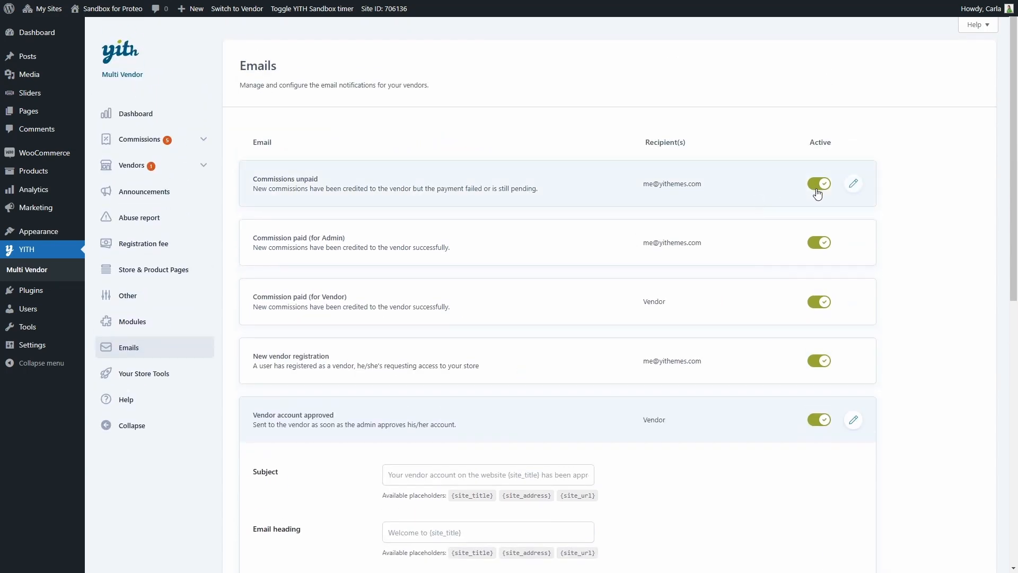
Look through the additional store tools and the plugin's help resources.
{"action": "left_click", "coordinate": [125, 376]}
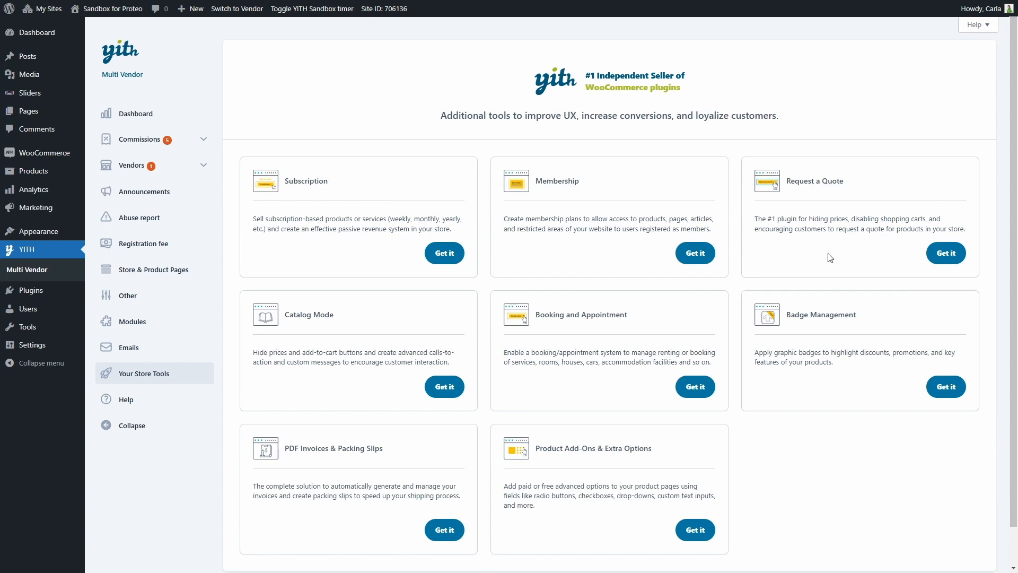
{"action": "left_click", "coordinate": [147, 406]}
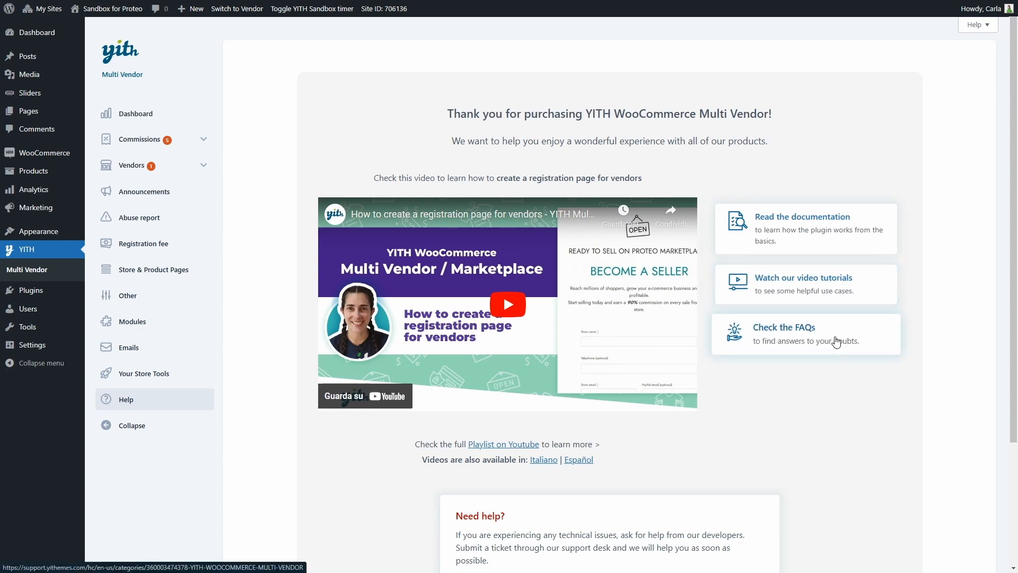
{"action": "scroll", "coordinate": [836, 342], "scroll_direction": "down", "scroll_amount": 3}
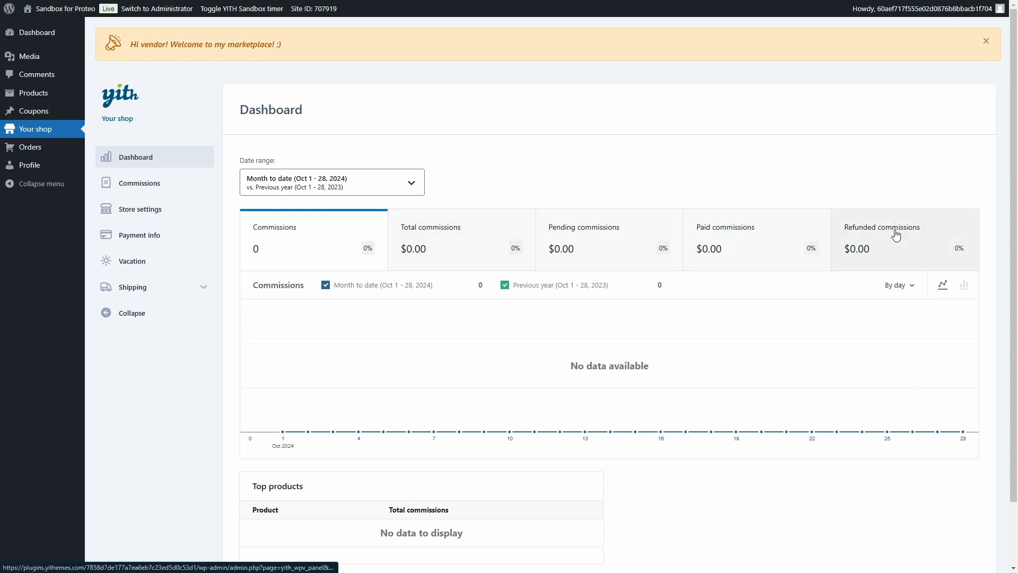
Examine the vendor dashboard's date range and previous-year comparison, and display the commissions chart as bars.
{"action": "left_click", "coordinate": [420, 187]}
{"action": "left_click", "coordinate": [420, 188]}
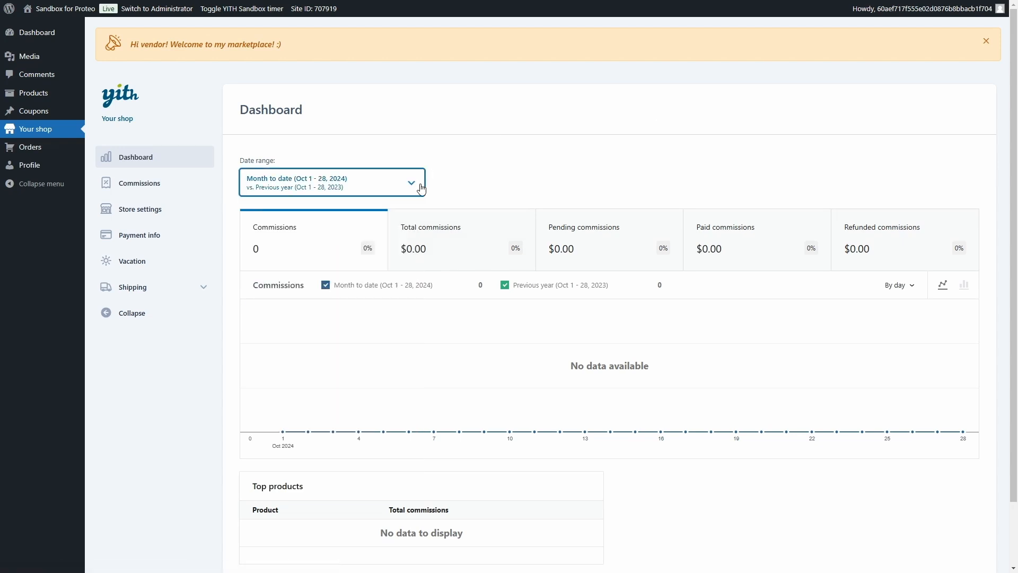
{"action": "scroll", "coordinate": [451, 185], "scroll_direction": "down", "scroll_amount": 2}
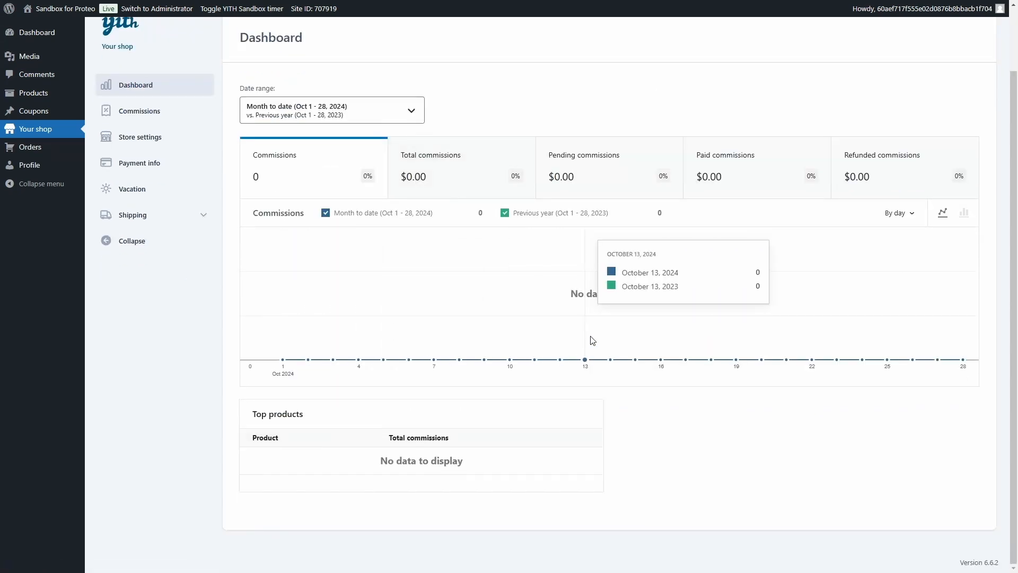
{"action": "left_click", "coordinate": [549, 225]}
{"action": "left_click", "coordinate": [549, 225]}
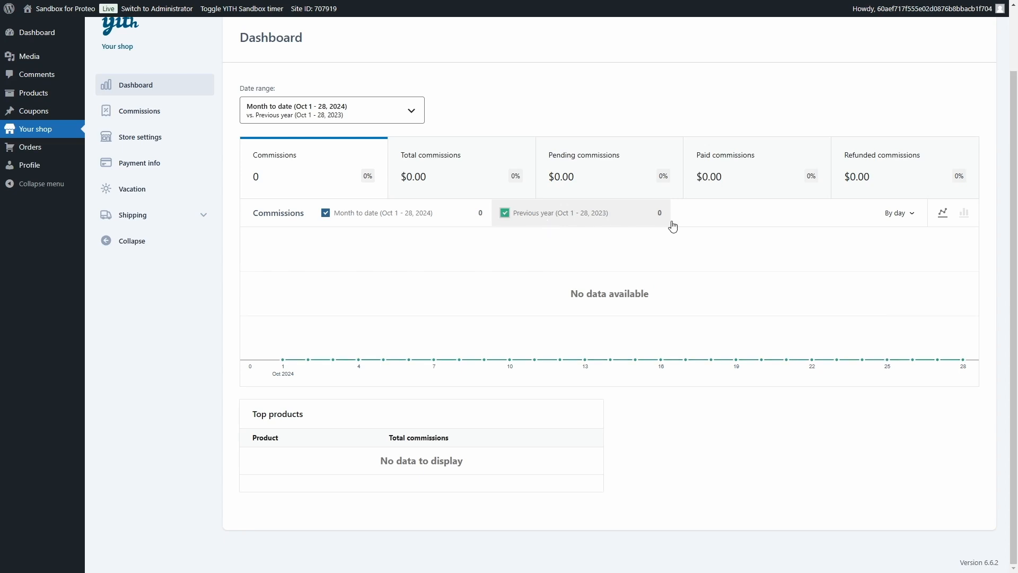
{"action": "left_click", "coordinate": [964, 212]}
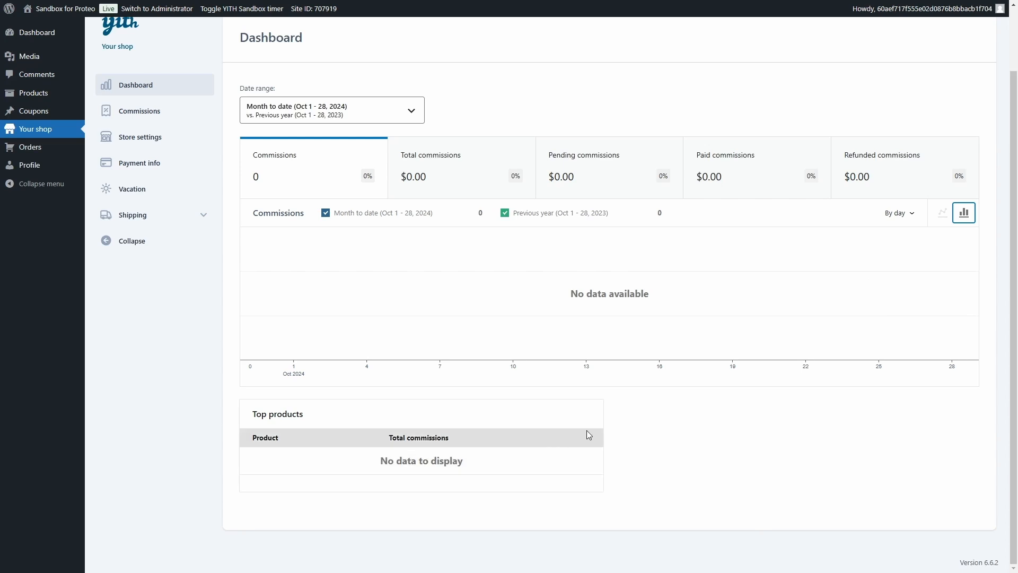
Look through the vendor's commissions, store settings, payment info and vacation pages.
{"action": "left_click", "coordinate": [175, 117]}
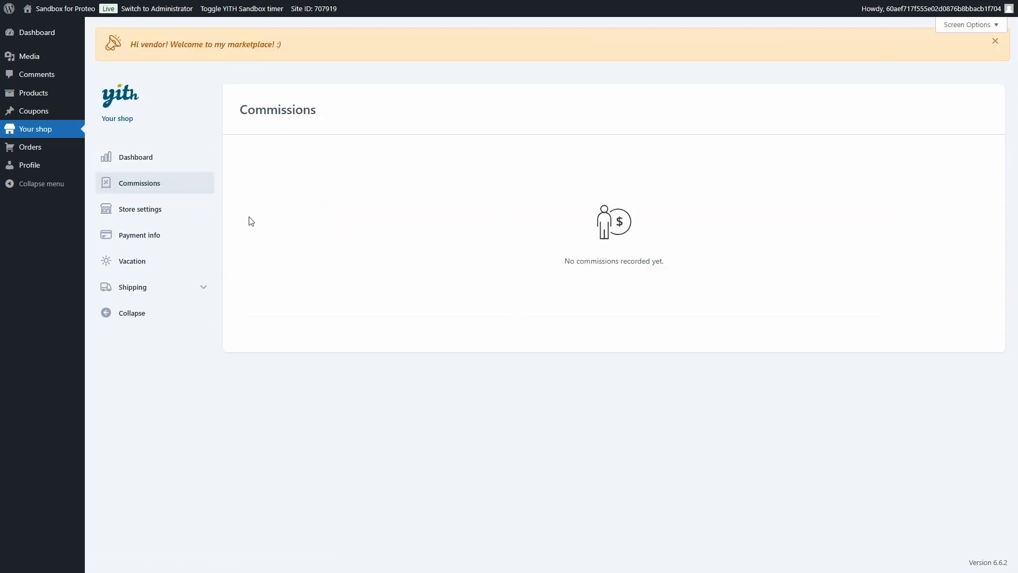
{"action": "left_click", "coordinate": [153, 215]}
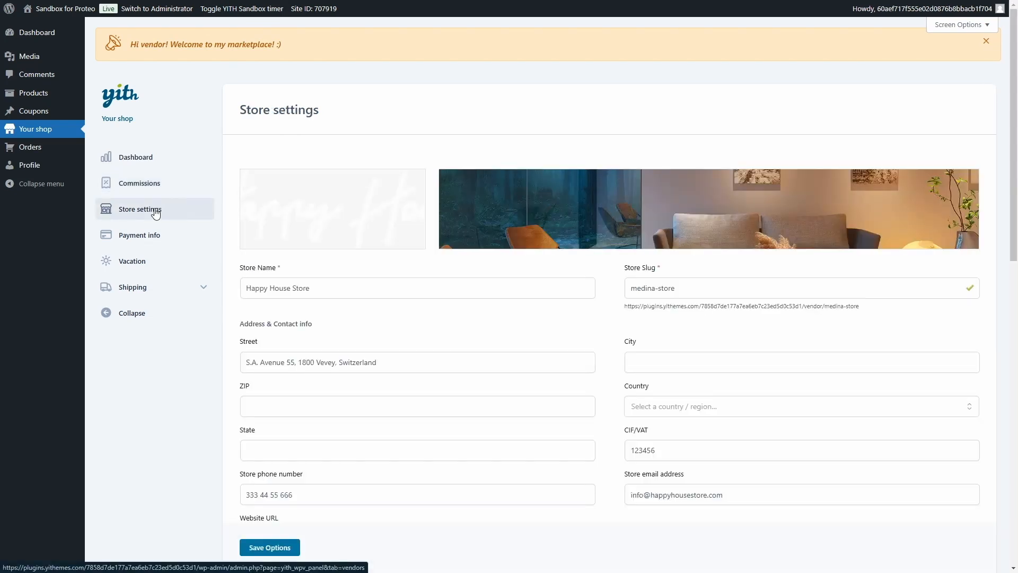
{"action": "mouse_move", "coordinate": [610, 228]}
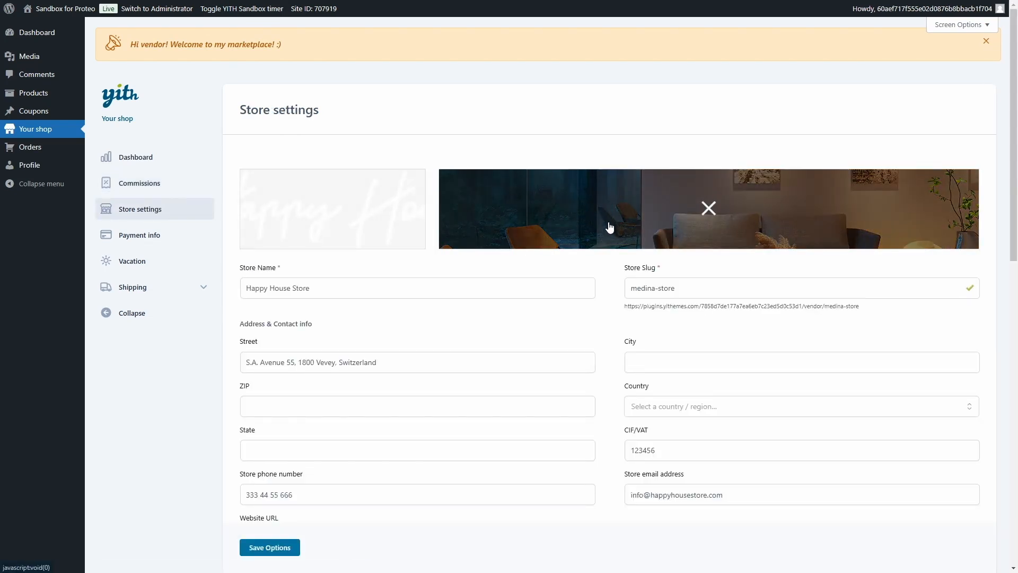
{"action": "scroll", "coordinate": [636, 398], "scroll_direction": "down", "scroll_amount": 4}
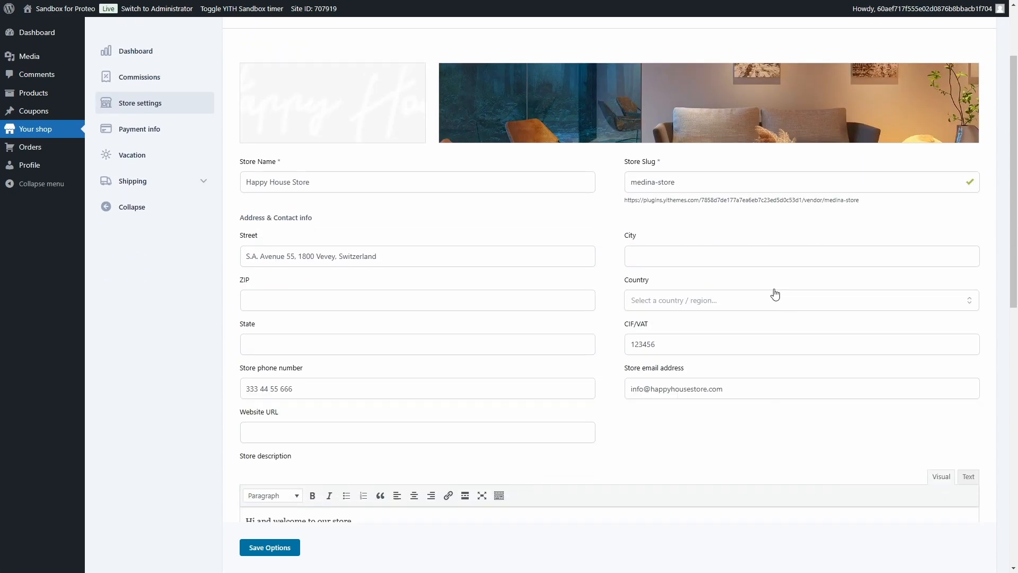
{"action": "scroll", "coordinate": [502, 352], "scroll_direction": "up", "scroll_amount": 4}
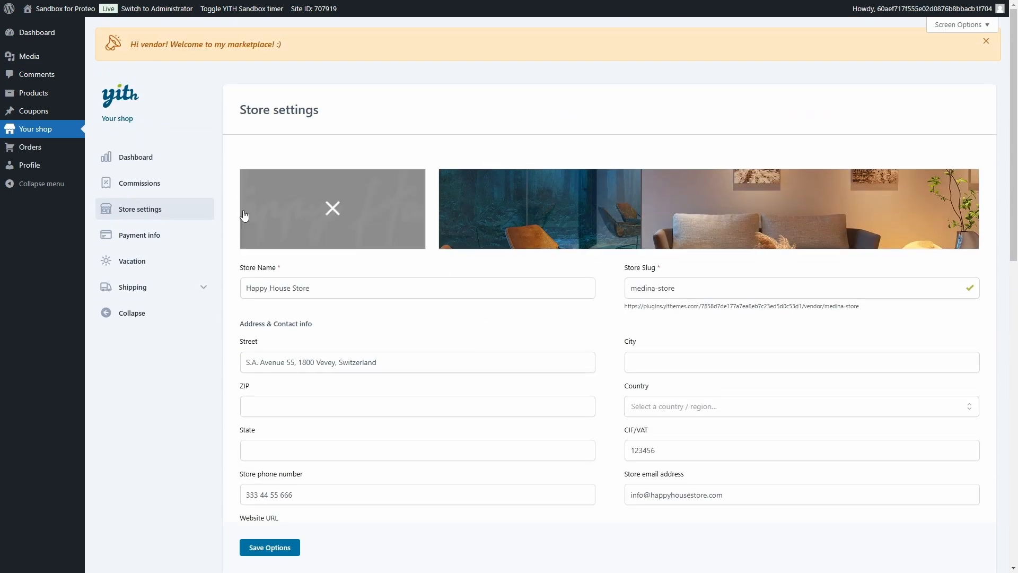
{"action": "left_click", "coordinate": [139, 237]}
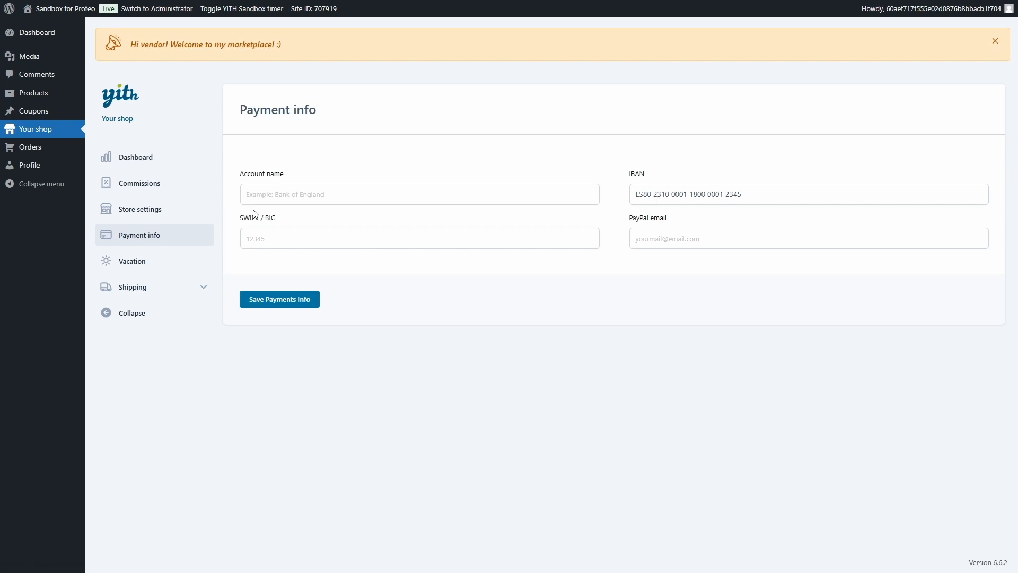
{"action": "left_click", "coordinate": [150, 268]}
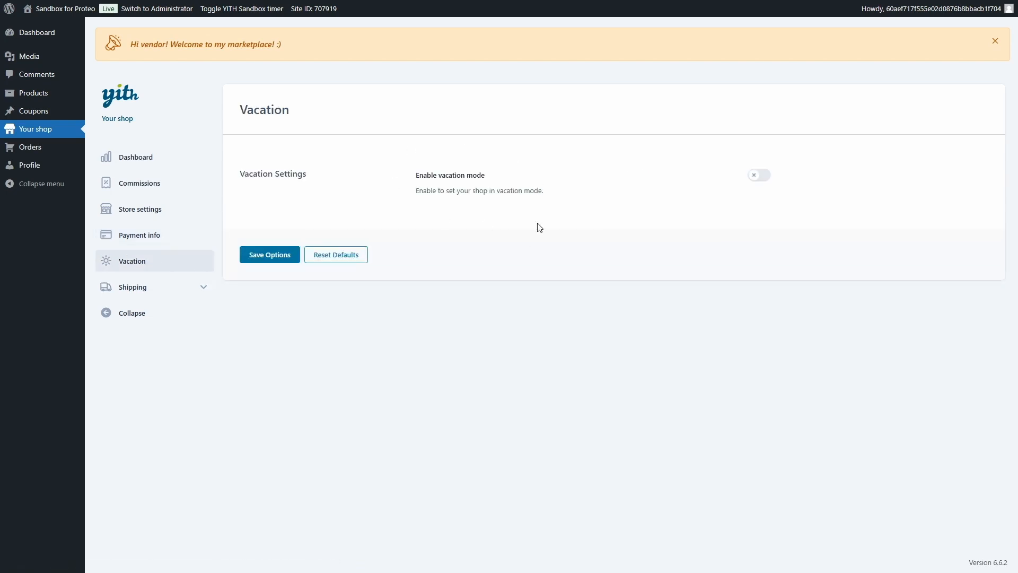
Enable shipping in the vendor's shipping options and choose a processing time of 1 business day.
{"action": "left_click", "coordinate": [203, 287]}
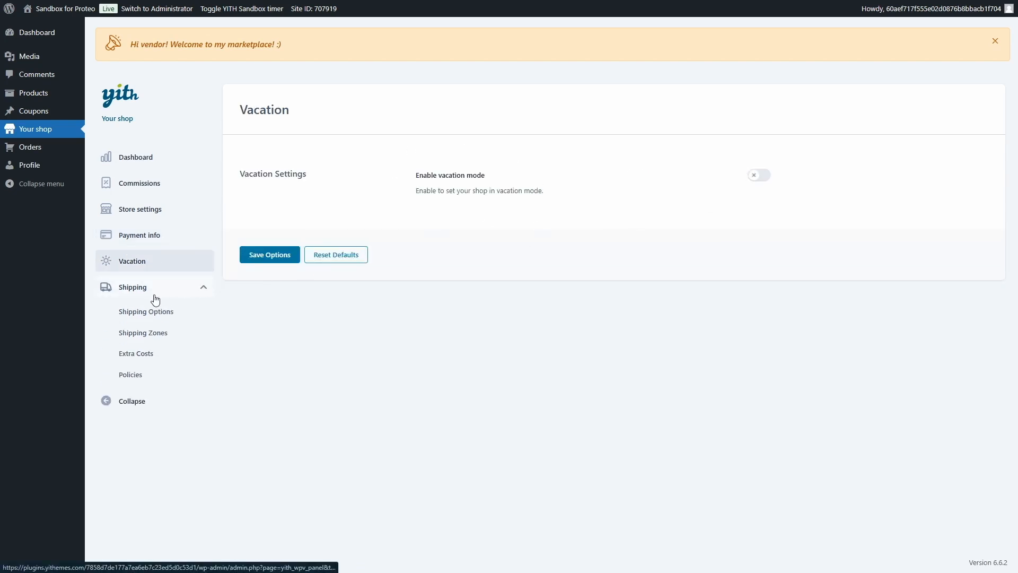
{"action": "left_click", "coordinate": [142, 313]}
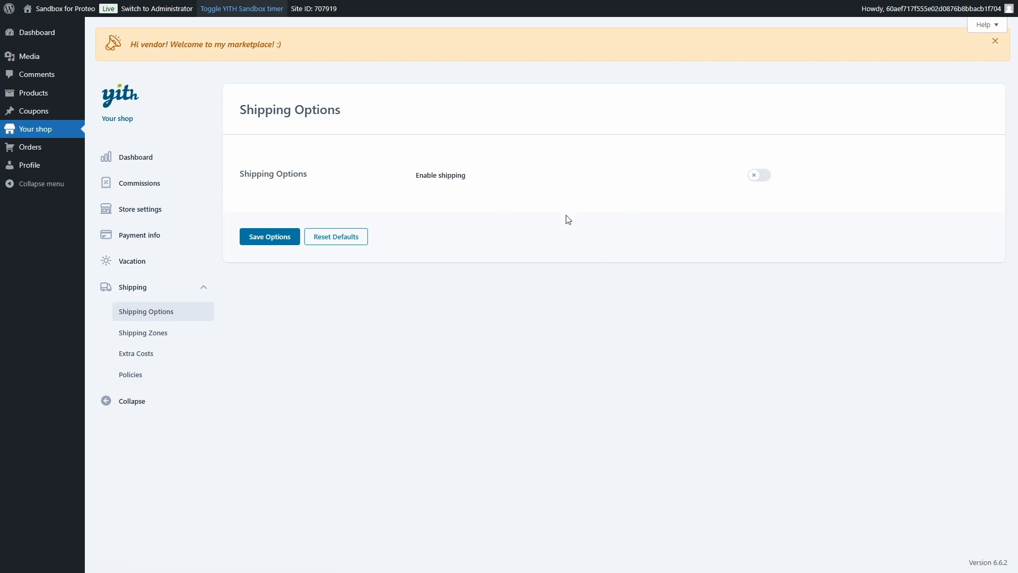
{"action": "left_click", "coordinate": [749, 179]}
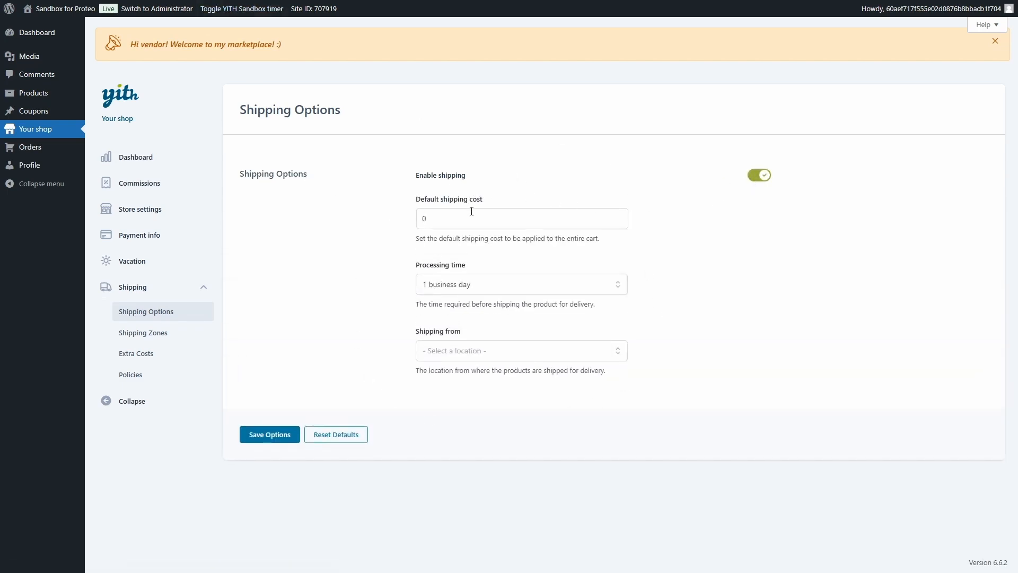
{"action": "left_click", "coordinate": [443, 278]}
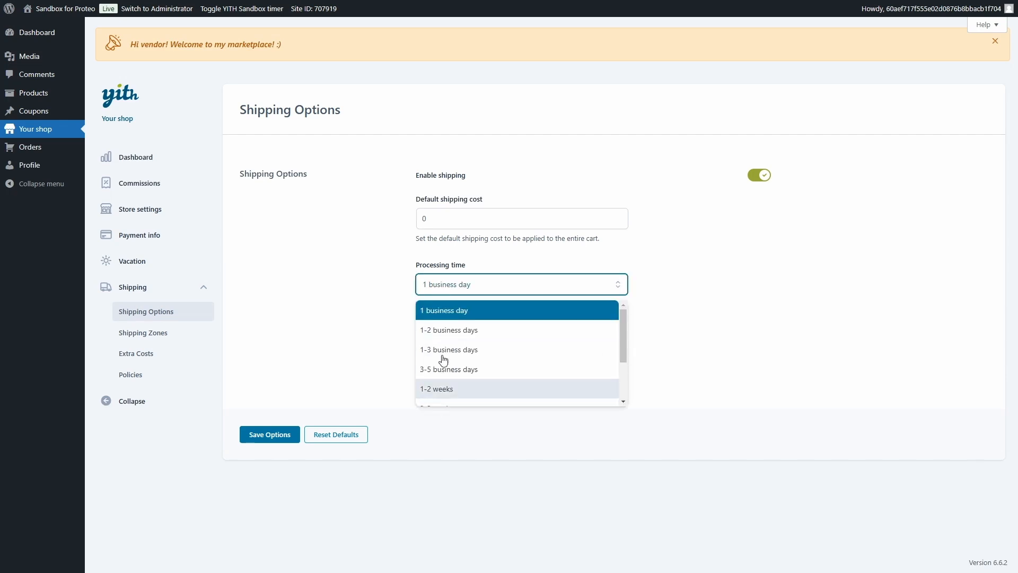
{"action": "left_click", "coordinate": [444, 305]}
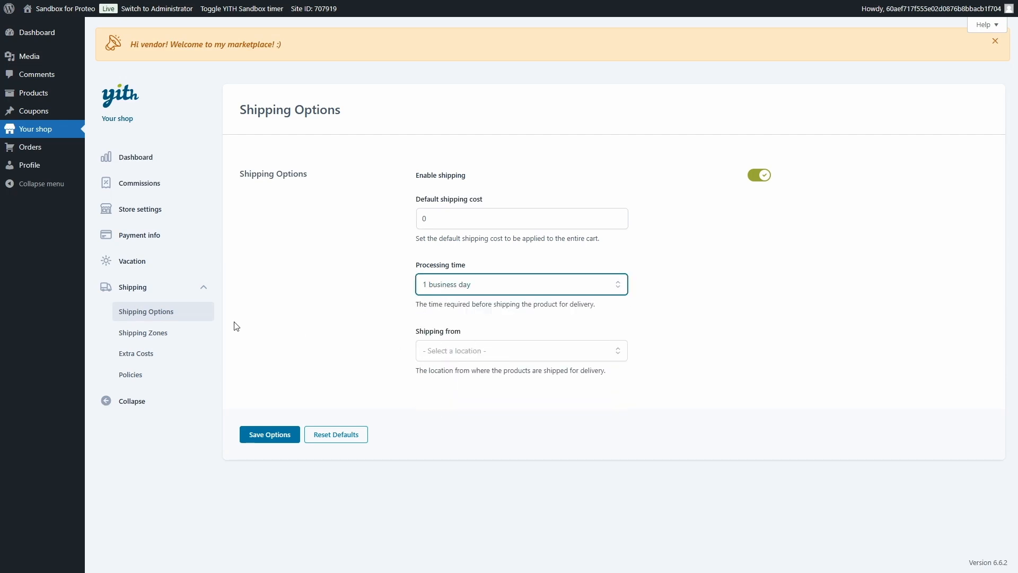
Enable extra shipping costs of $10 per additional item and $5 per additional product of the same type, and save the options.
{"action": "left_click", "coordinate": [160, 334]}
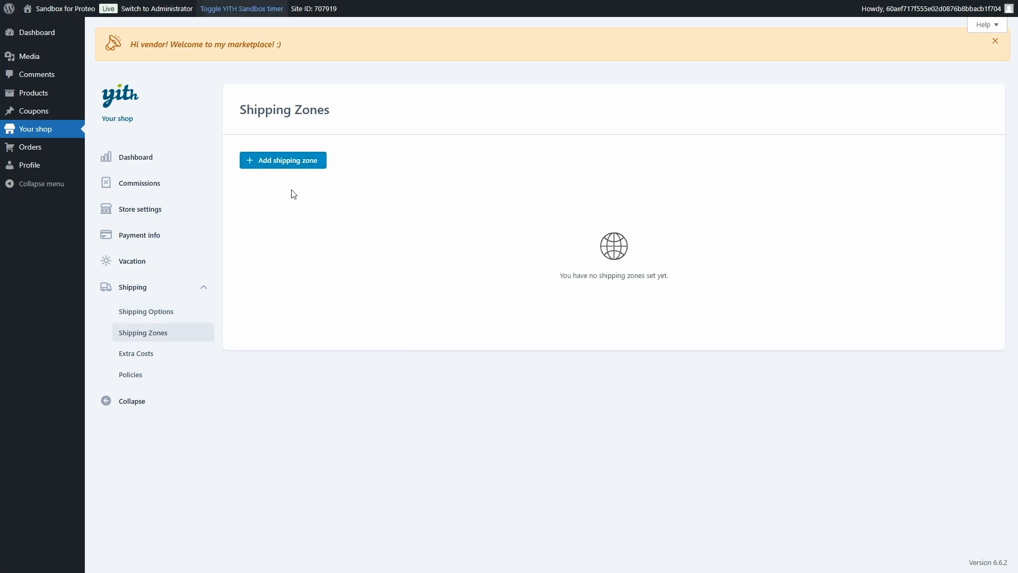
{"action": "left_click", "coordinate": [171, 361]}
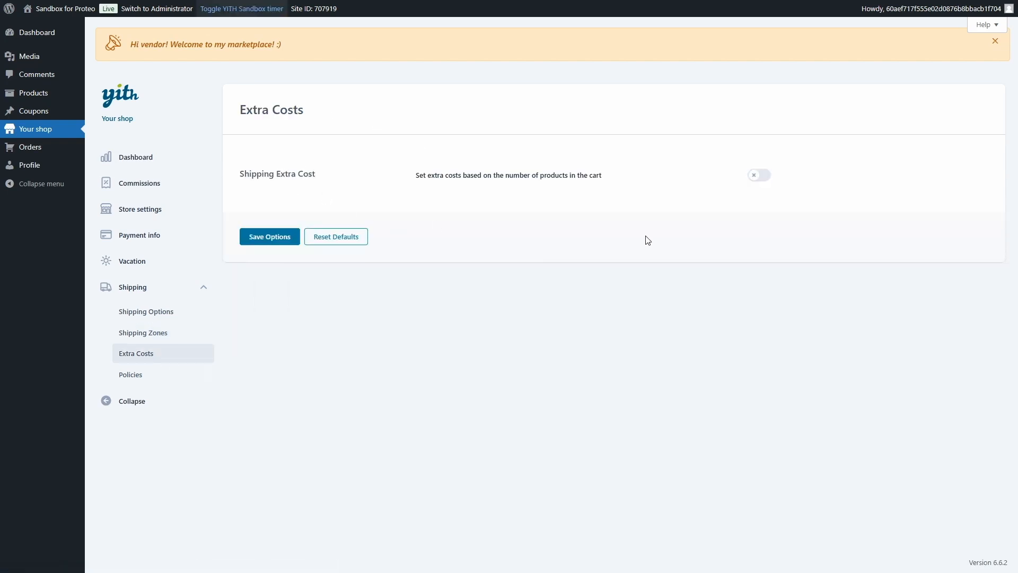
{"action": "left_click", "coordinate": [761, 176]}
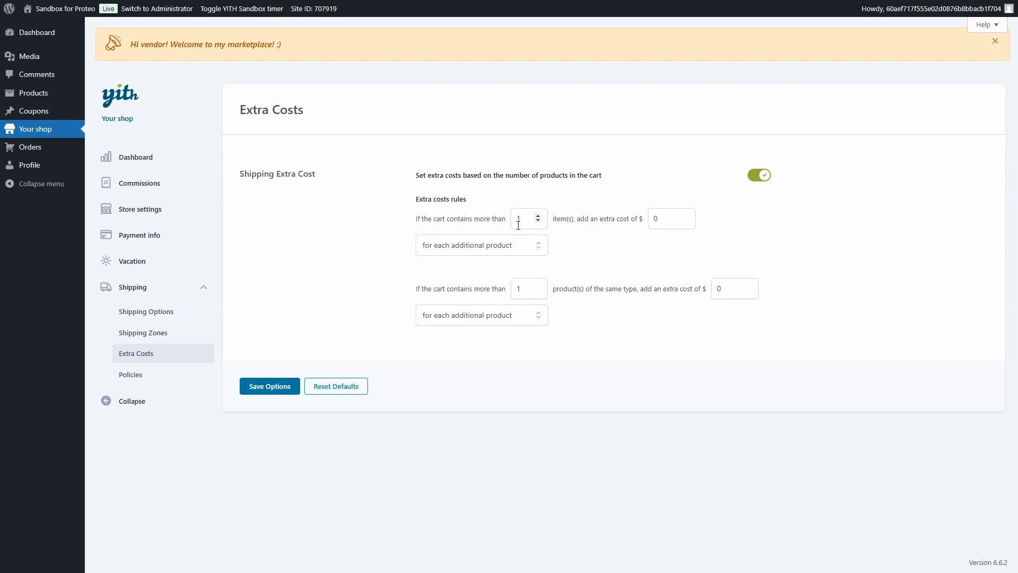
{"action": "left_click", "coordinate": [662, 214]}
{"action": "double_click", "coordinate": [724, 290]}
{"action": "type", "text": "5"}
{"action": "left_click", "coordinate": [674, 302]}
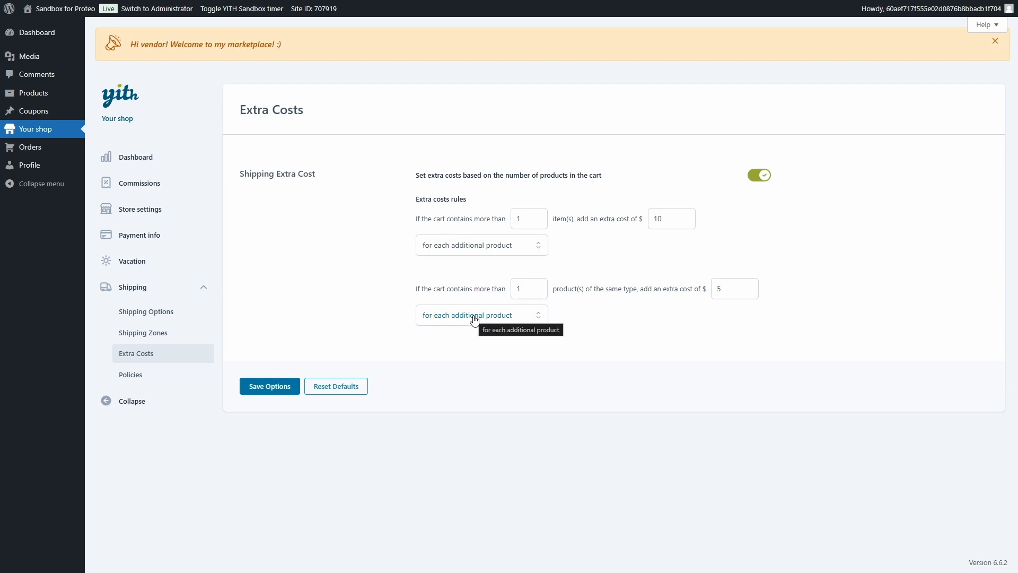
{"action": "left_click", "coordinate": [267, 388]}
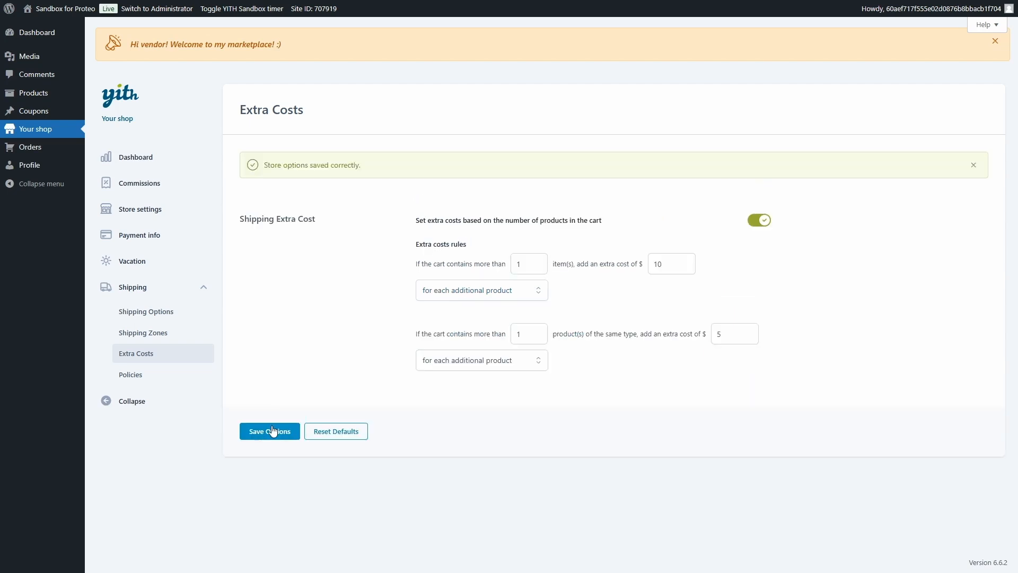
View the vendor's shipping policies, and open a new product form to look over its fields.
{"action": "left_click", "coordinate": [149, 377]}
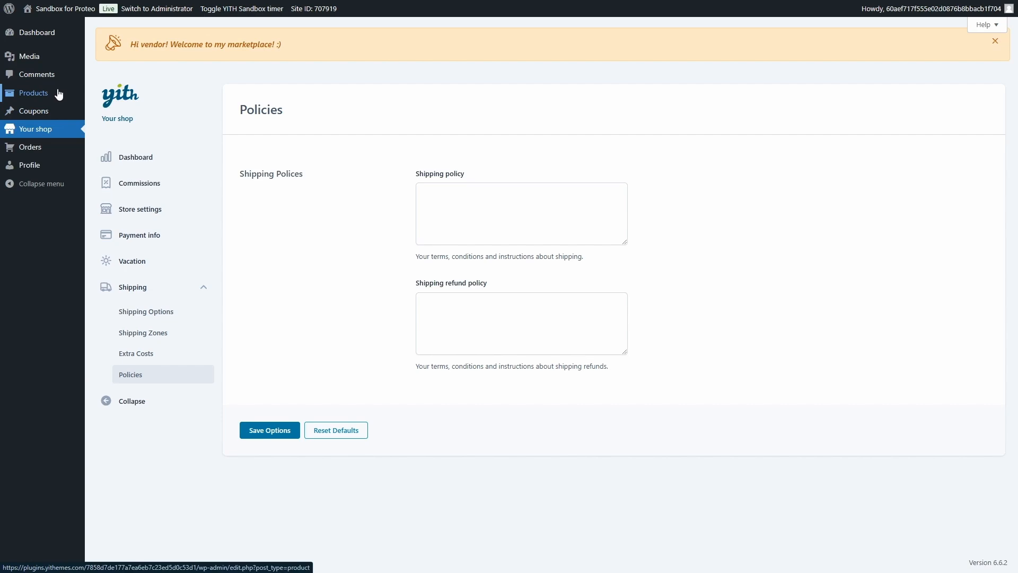
{"action": "mouse_move", "coordinate": [57, 94]}
{"action": "left_click", "coordinate": [109, 107]}
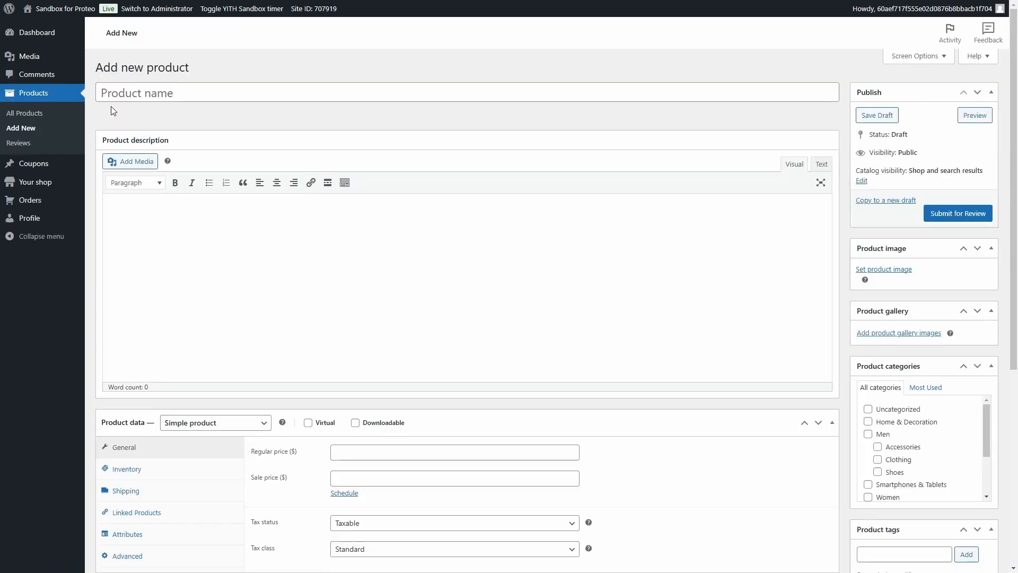
{"action": "scroll", "coordinate": [133, 264], "scroll_direction": "down", "scroll_amount": 5}
{"action": "scroll", "coordinate": [793, 356], "scroll_direction": "up", "scroll_amount": 5}
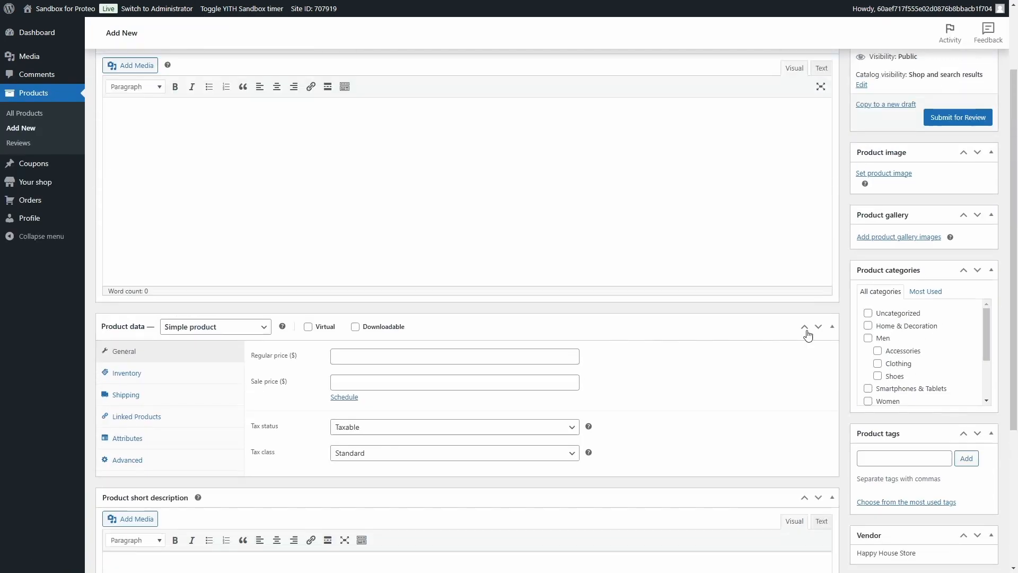